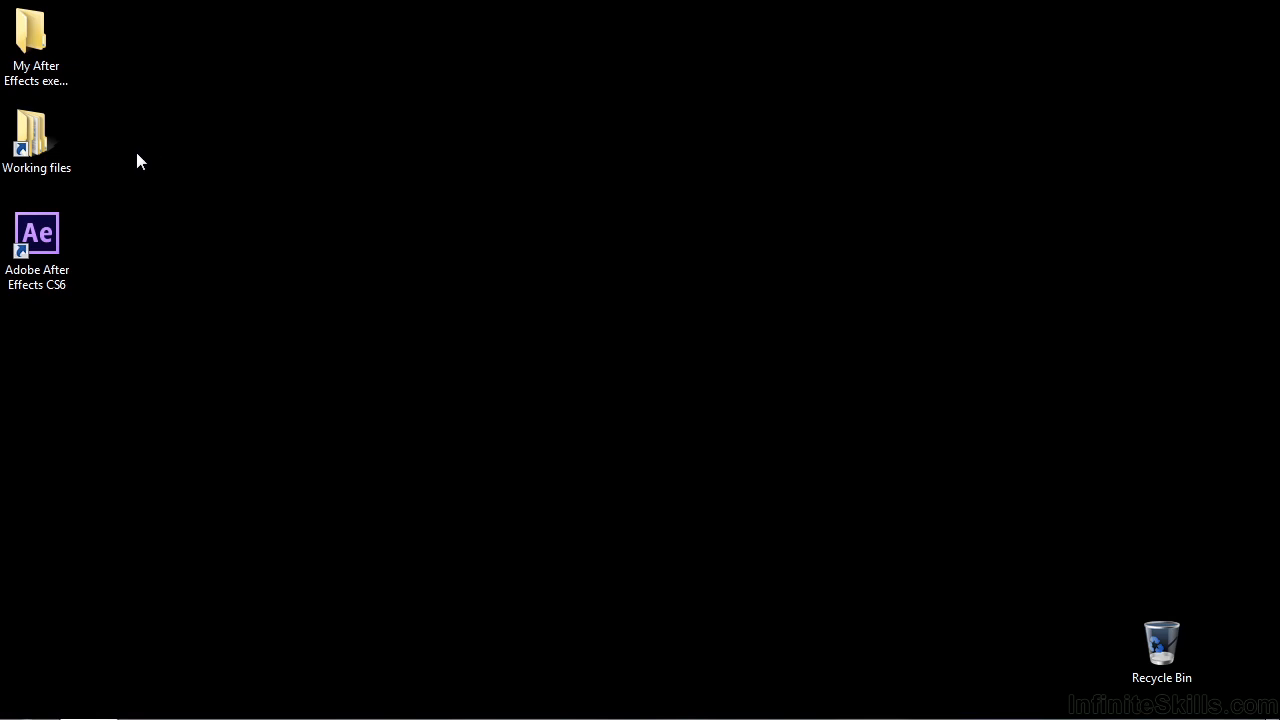
Open the project 1403-precomp-nesting.aep in After Effects from the After Effects projects folder inside Working files
{"action": "double_click", "coordinate": [38, 145]}
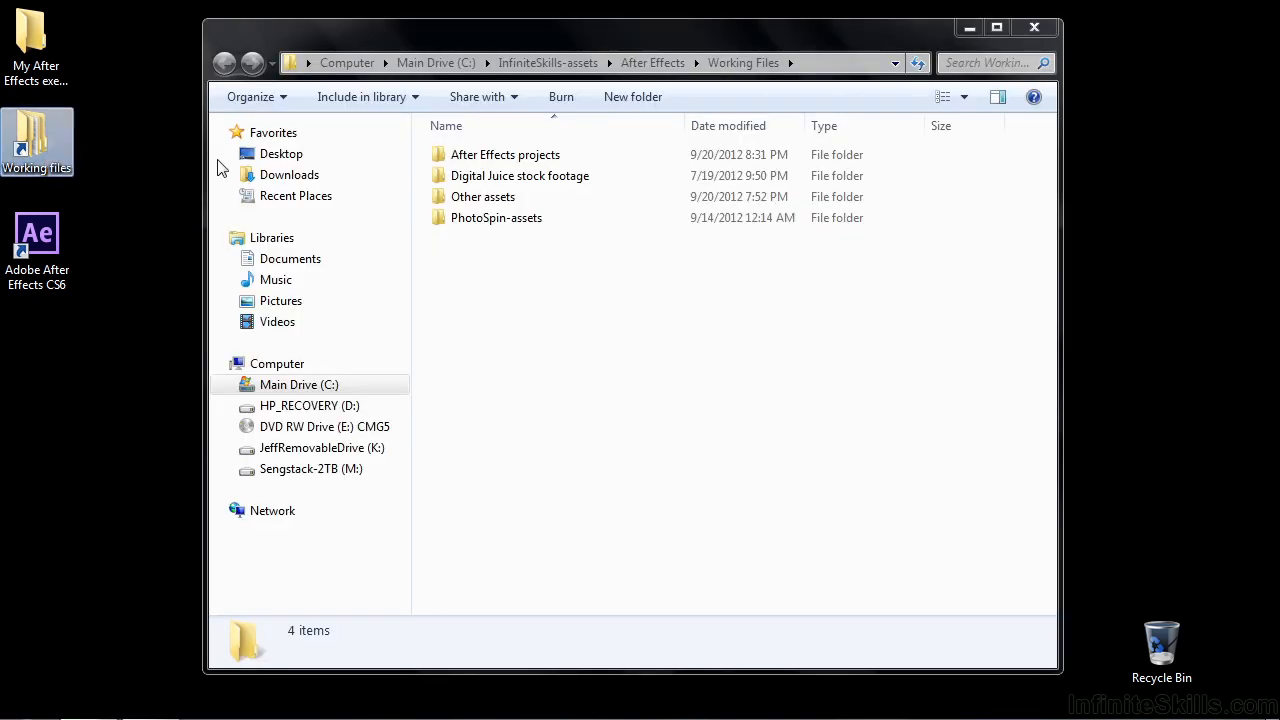
{"action": "double_click", "coordinate": [470, 155]}
{"action": "scroll", "coordinate": [527, 436], "scroll_direction": "down", "scroll_amount": 7}
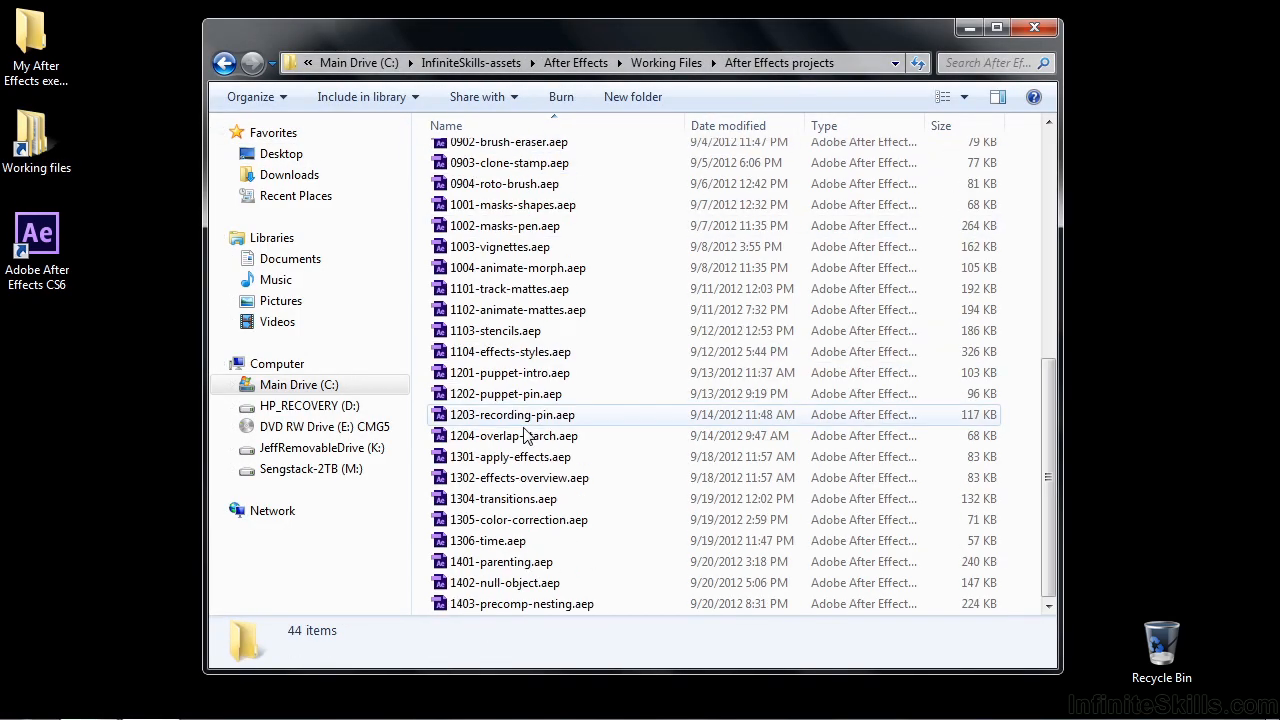
{"action": "double_click", "coordinate": [500, 605]}
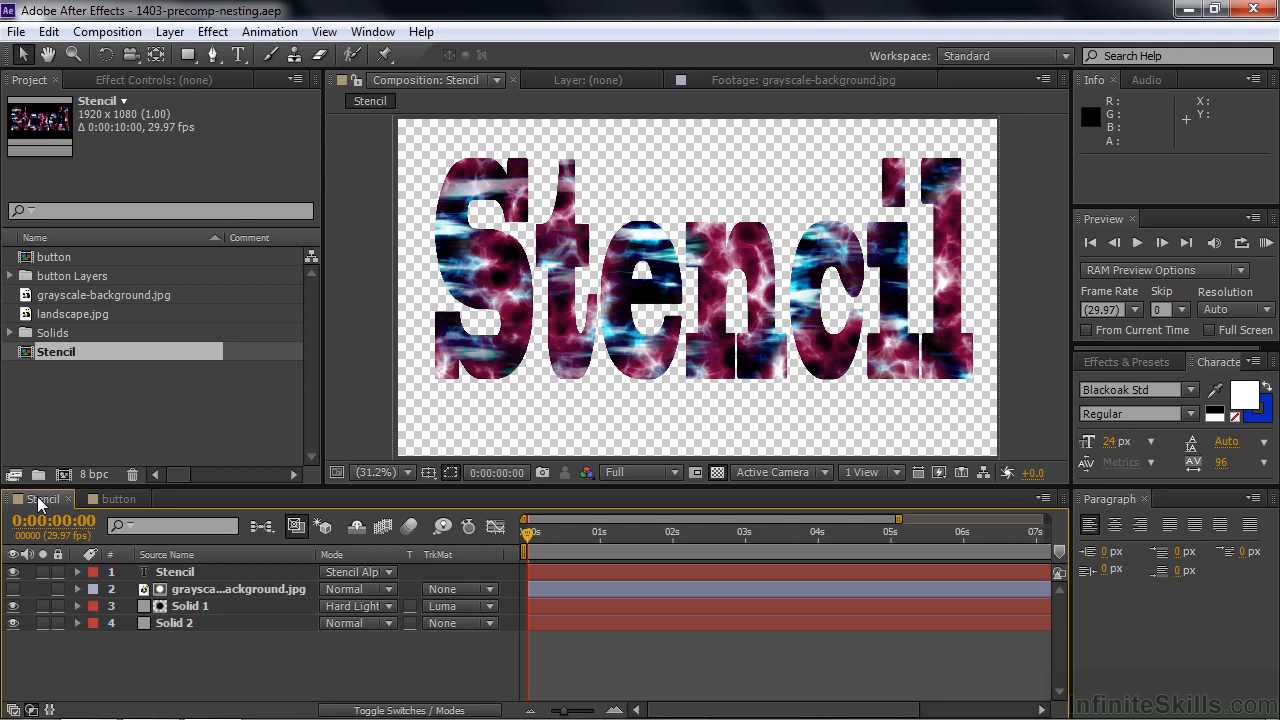
Solo the Solid 2 layer to view it alone, and switch the solo to Solid 1
{"action": "left_click", "coordinate": [42, 623]}
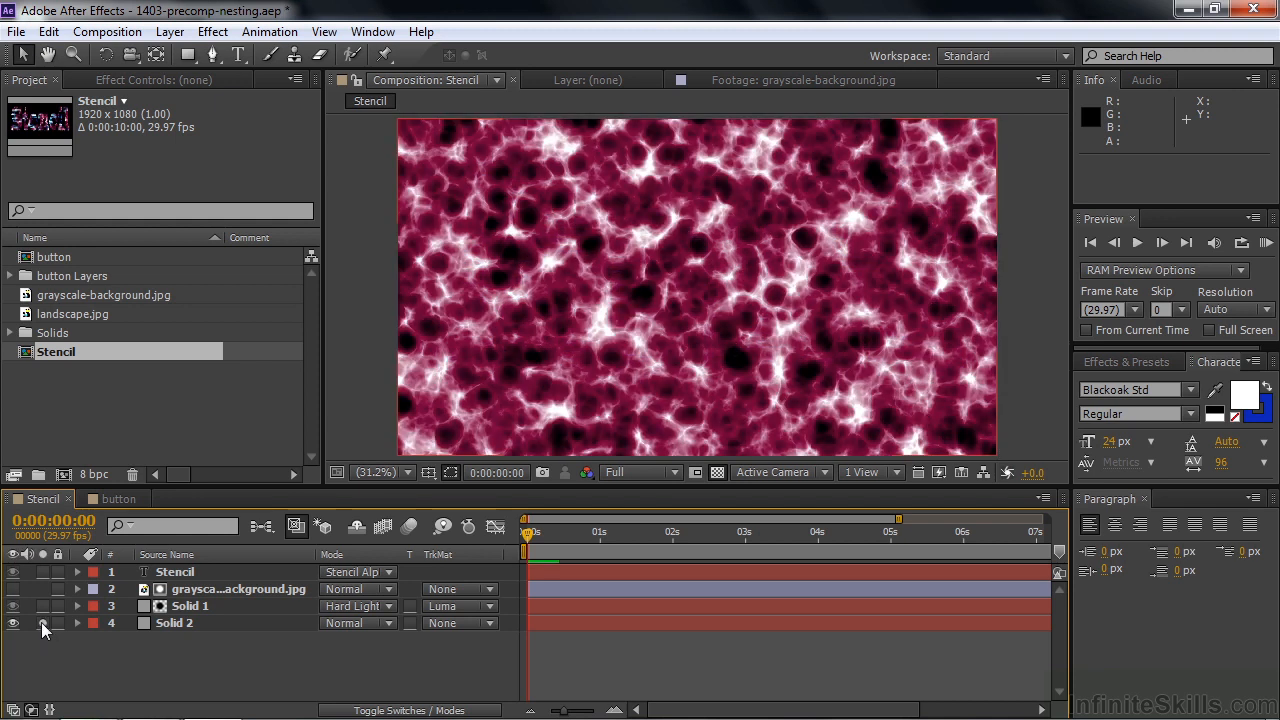
{"action": "left_click", "coordinate": [42, 623]}
{"action": "left_click", "coordinate": [42, 606]}
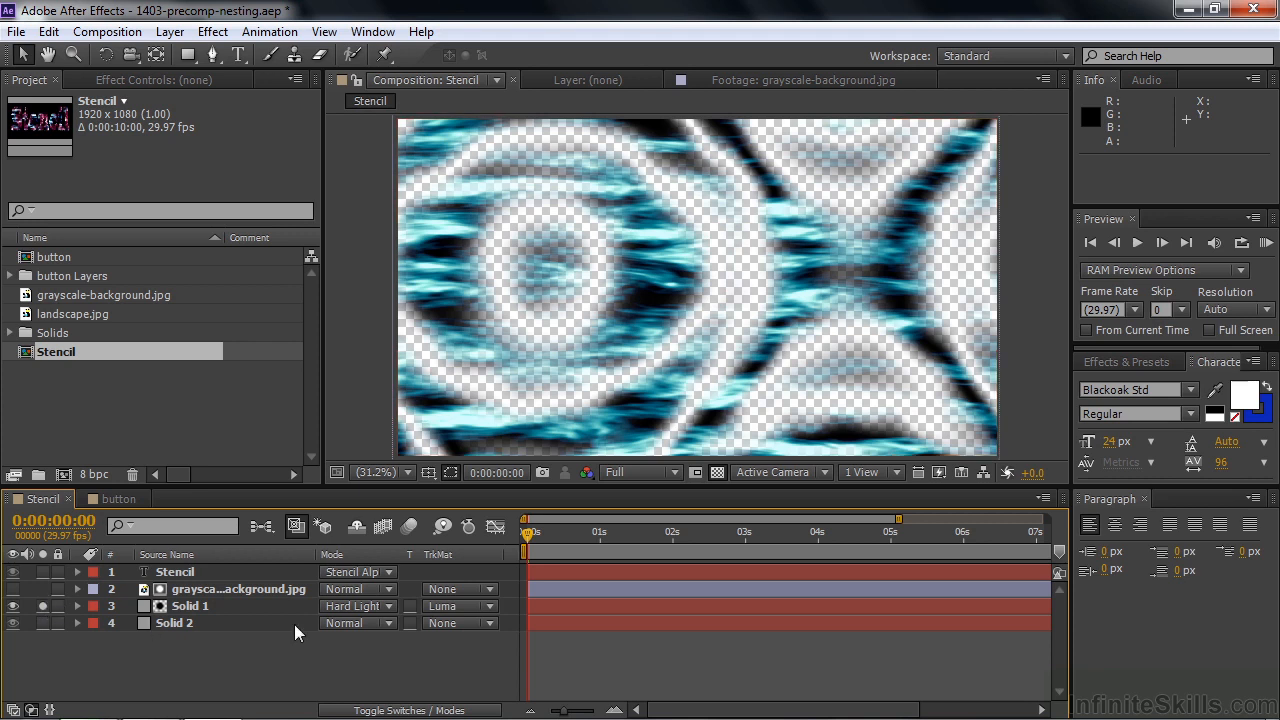
Set Solid 1 to No Track Matte for comparison, and restore its Luma Matte from grayscale-background.jpg
{"action": "left_click", "coordinate": [490, 607]}
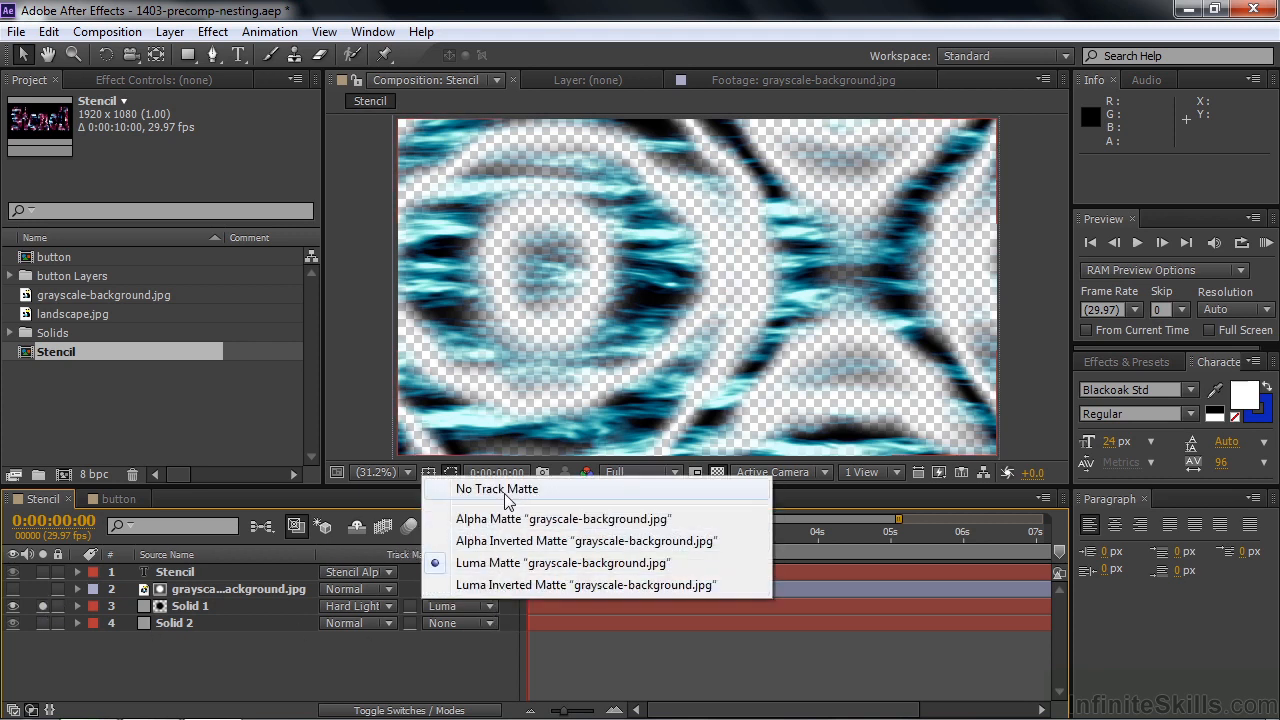
{"action": "left_click", "coordinate": [507, 495]}
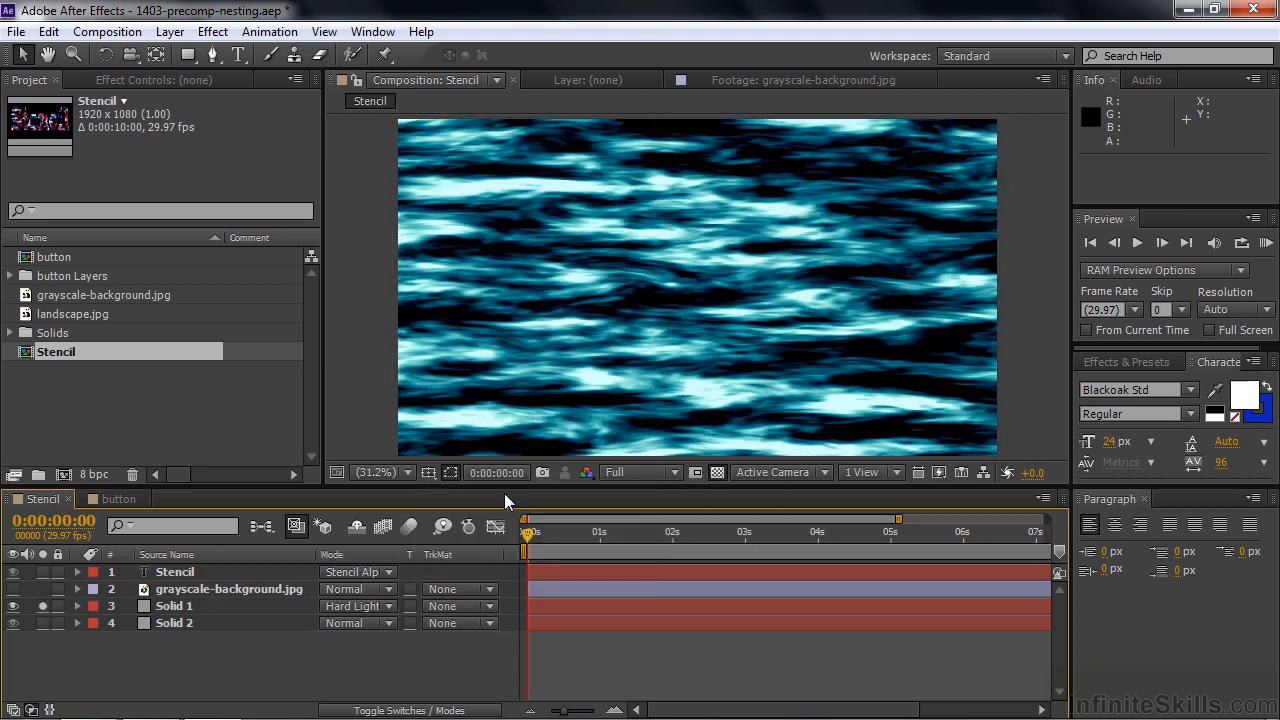
{"action": "left_click", "coordinate": [491, 607]}
{"action": "left_click", "coordinate": [495, 562]}
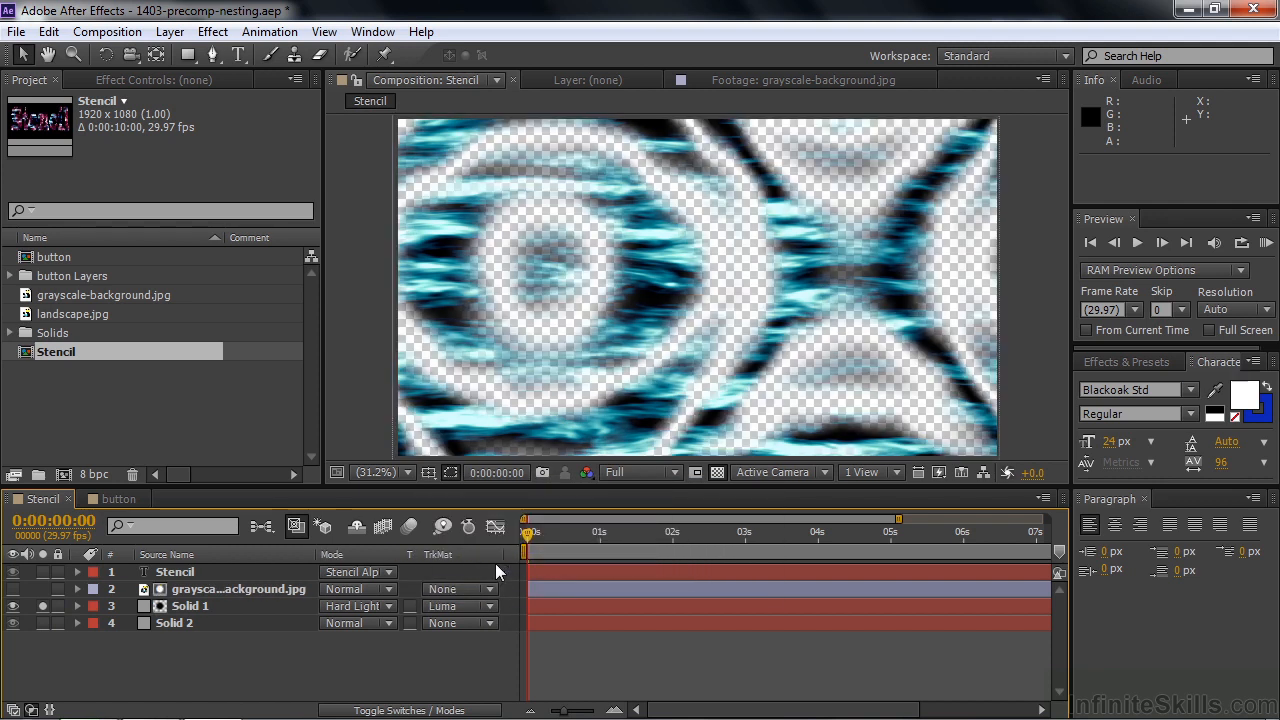
View the grayscale-background.jpg layer on its own, return to the Stencil composition and turn off Solid 1's solo
{"action": "double_click", "coordinate": [182, 592]}
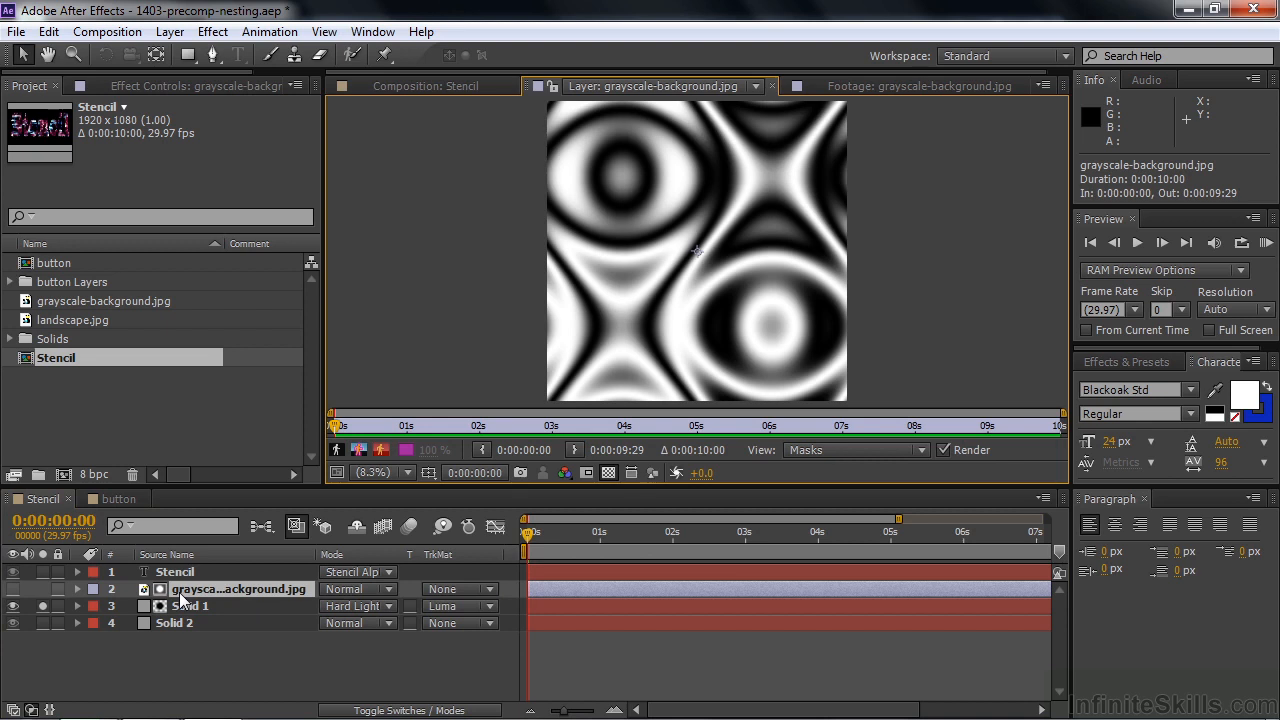
{"action": "left_click", "coordinate": [457, 86]}
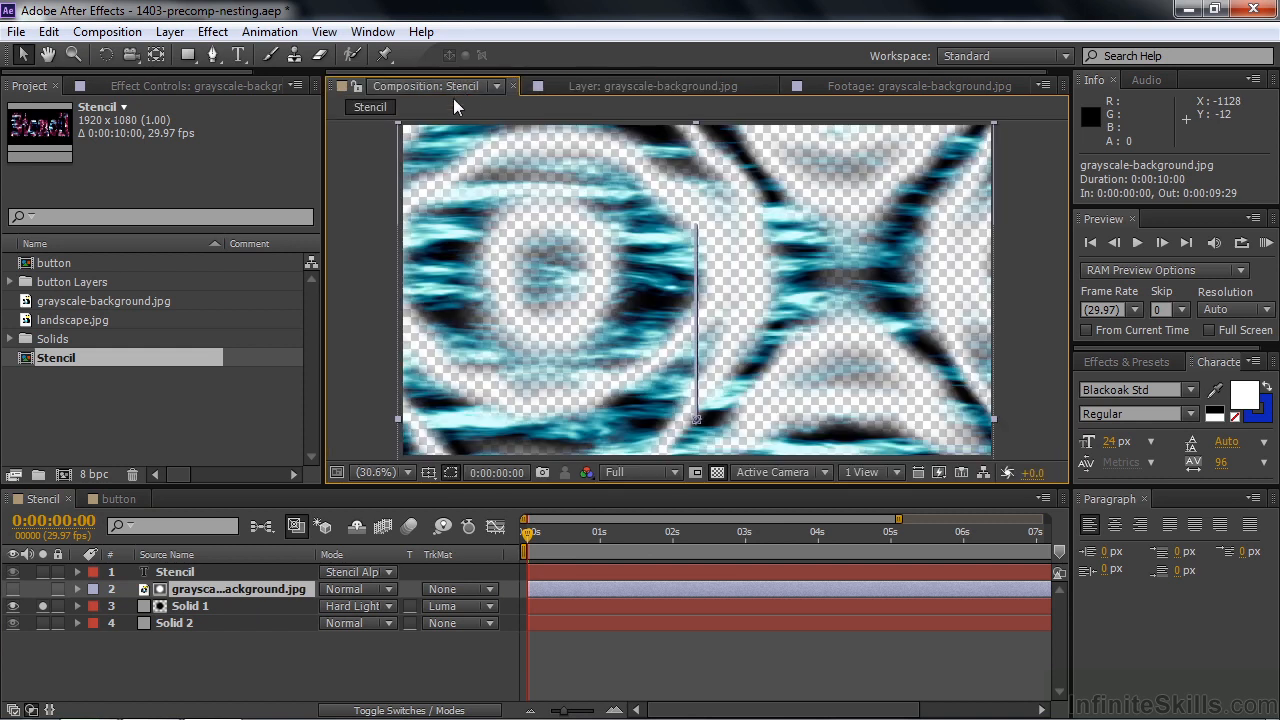
{"action": "left_click", "coordinate": [42, 605]}
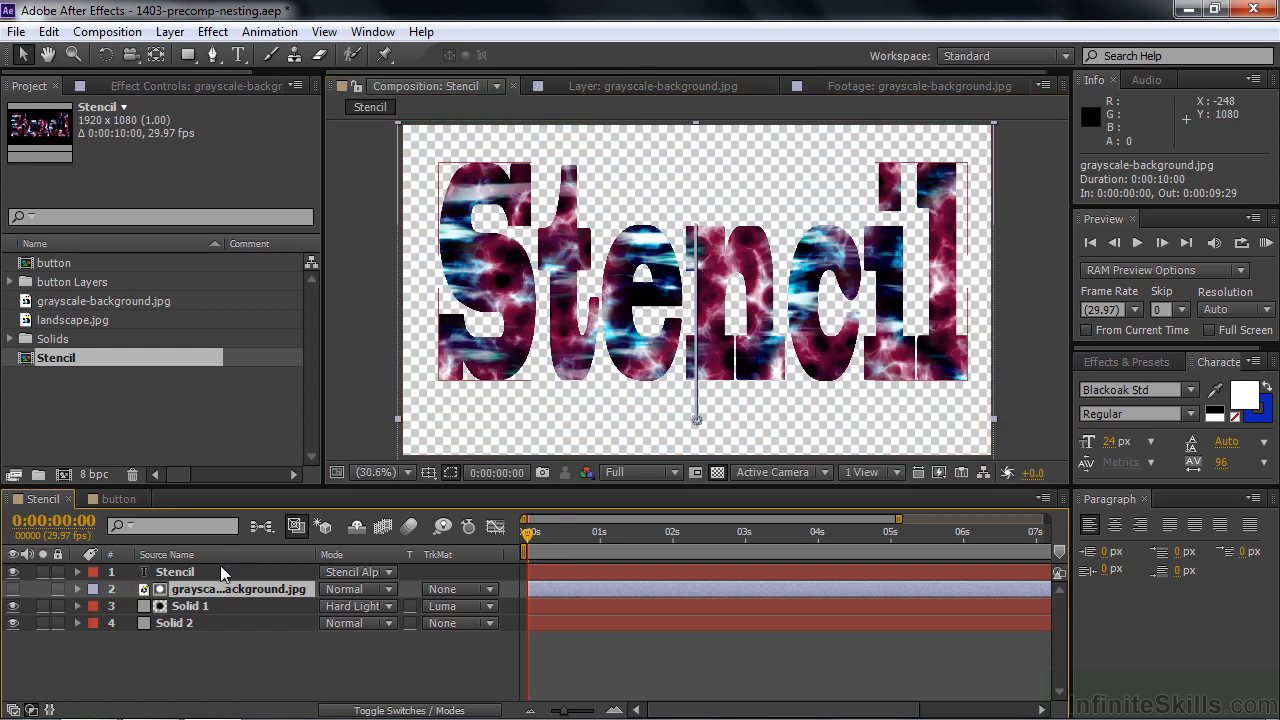
Try the Normal blending mode on the Stencil text layer and undo it
{"action": "left_click", "coordinate": [390, 572]}
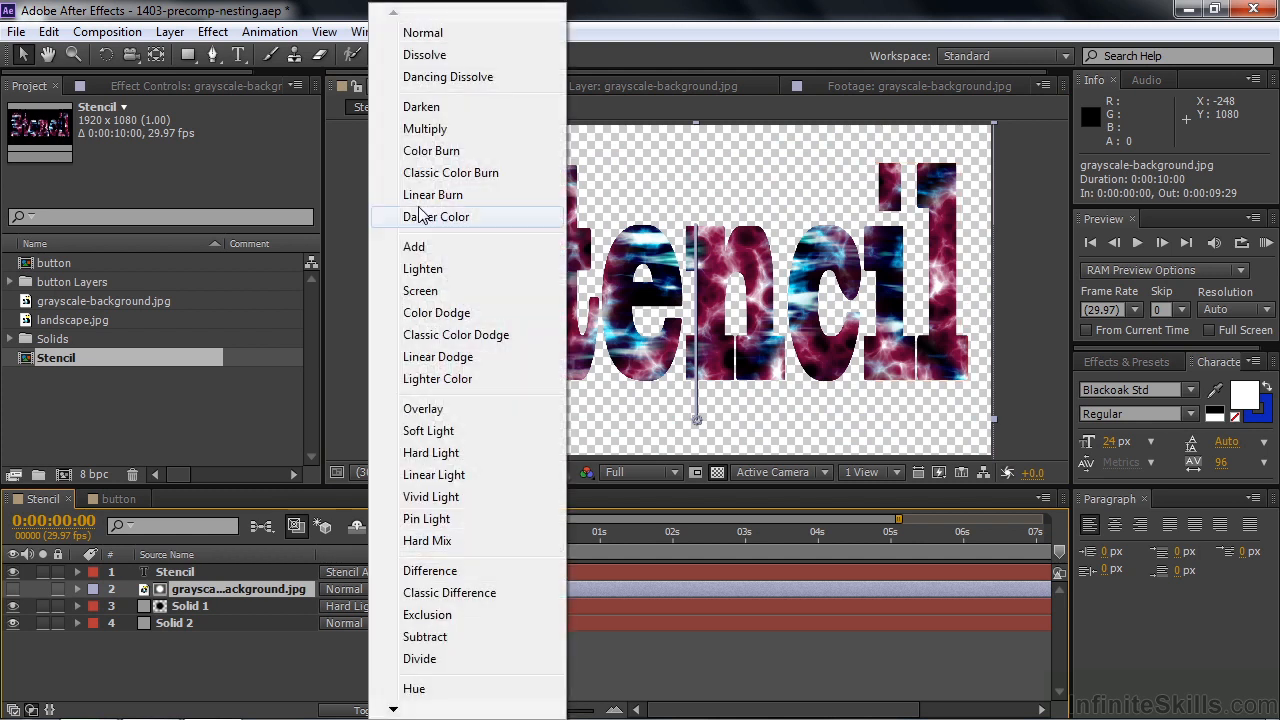
{"action": "left_click", "coordinate": [420, 34]}
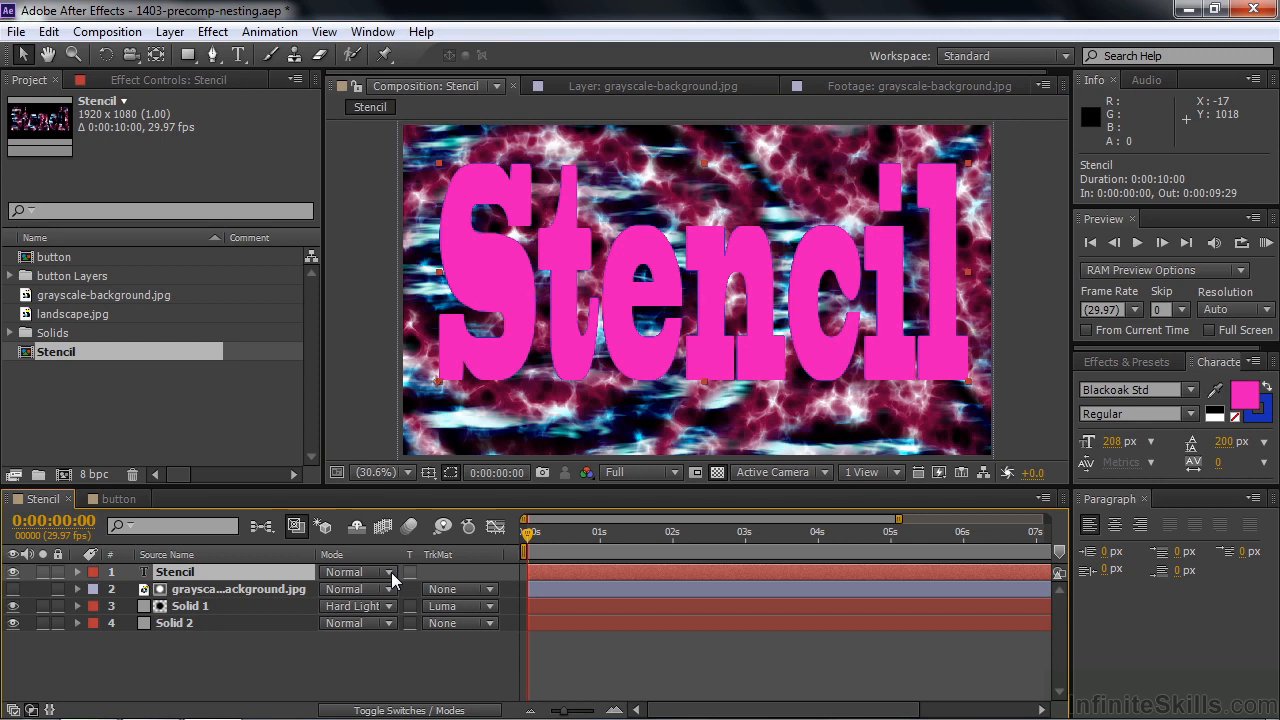
{"action": "key", "text": "ctrl+z"}
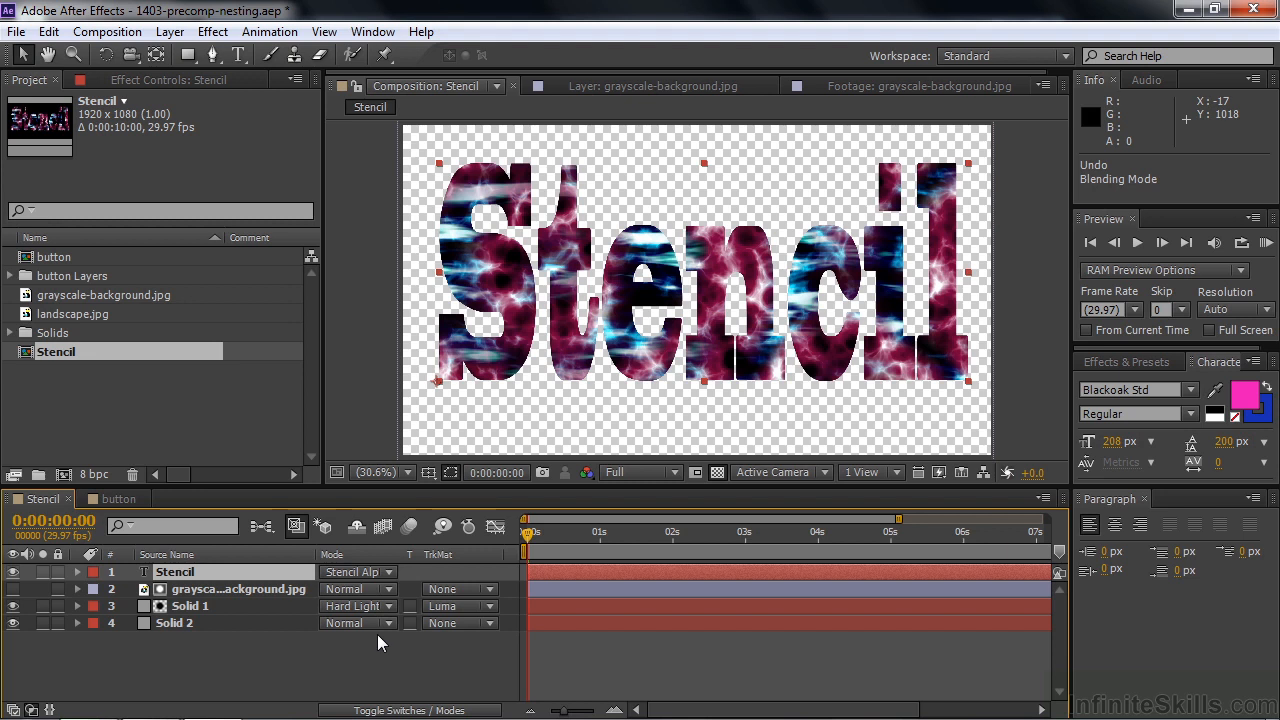
Try a Drop Shadow layer style on the Stencil text layer and undo it
{"action": "right_click", "coordinate": [194, 574]}
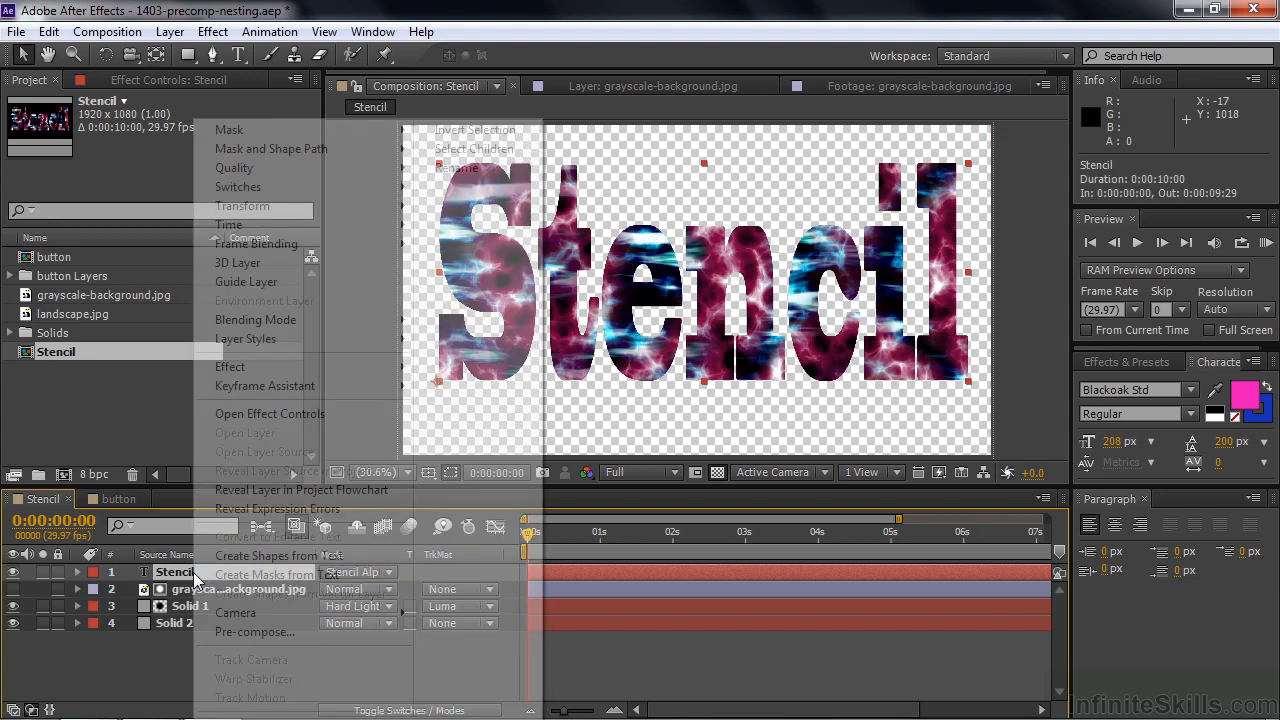
{"action": "mouse_move", "coordinate": [250, 345]}
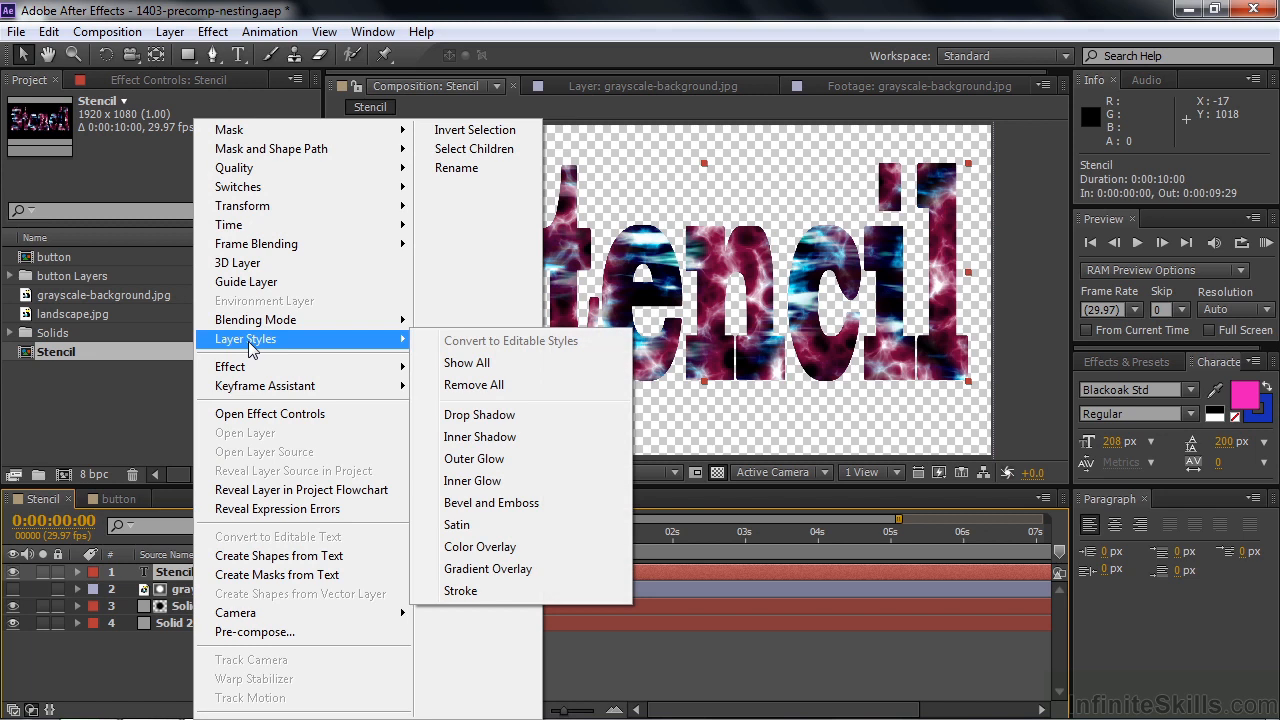
{"action": "left_click", "coordinate": [453, 415]}
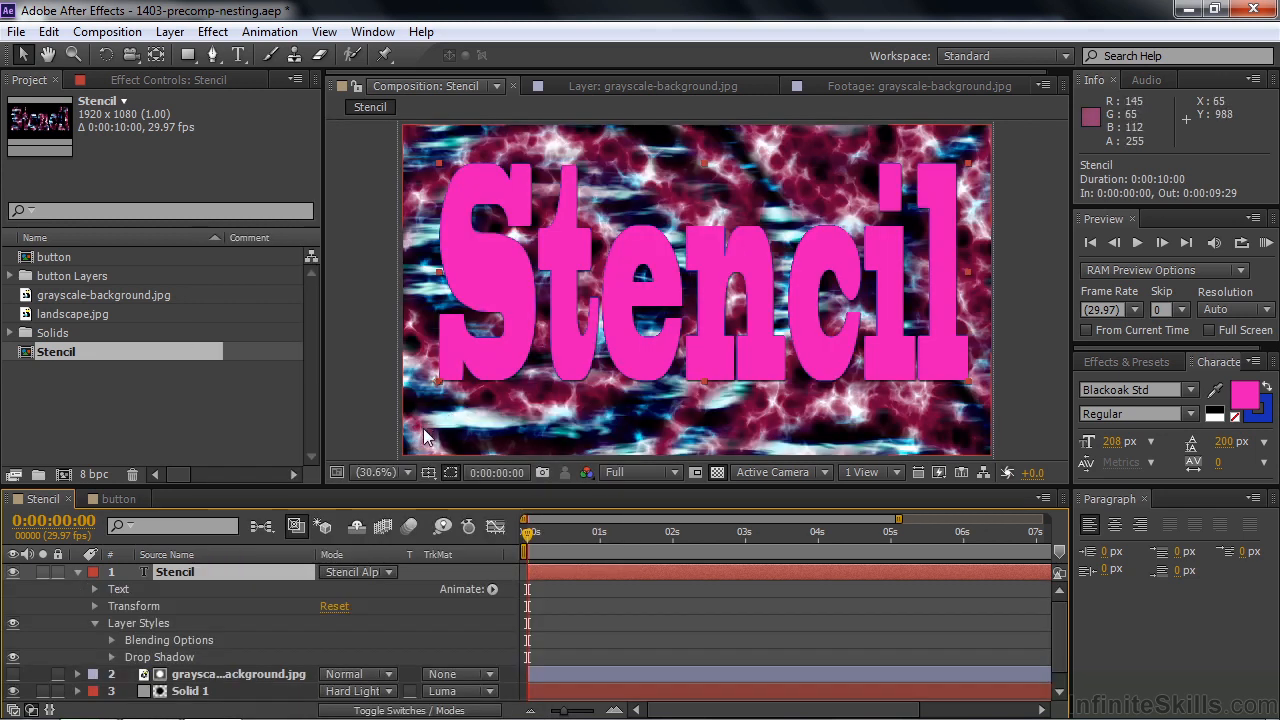
{"action": "key", "text": "ctrl+z"}
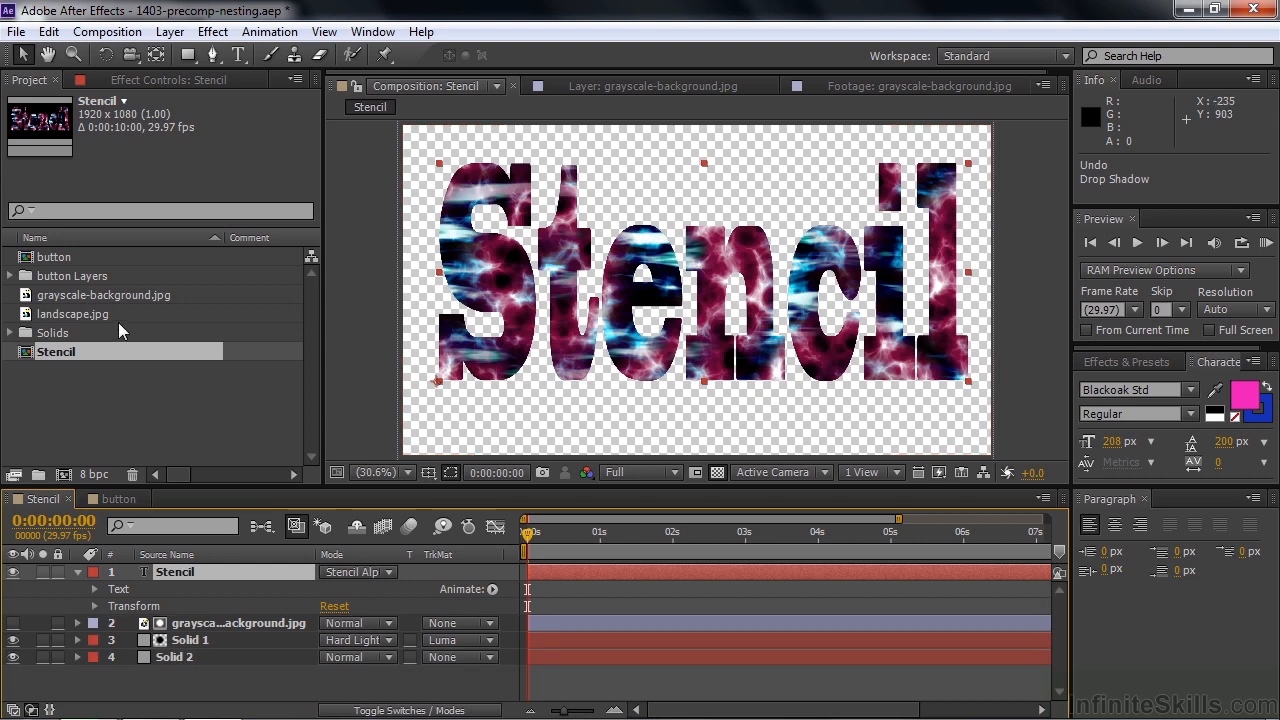
Try nesting the Stencil composition in a new composition, undo it and return to the Stencil timeline
{"action": "left_click_drag", "start_coordinate": [27, 360], "coordinate": [63, 475]}
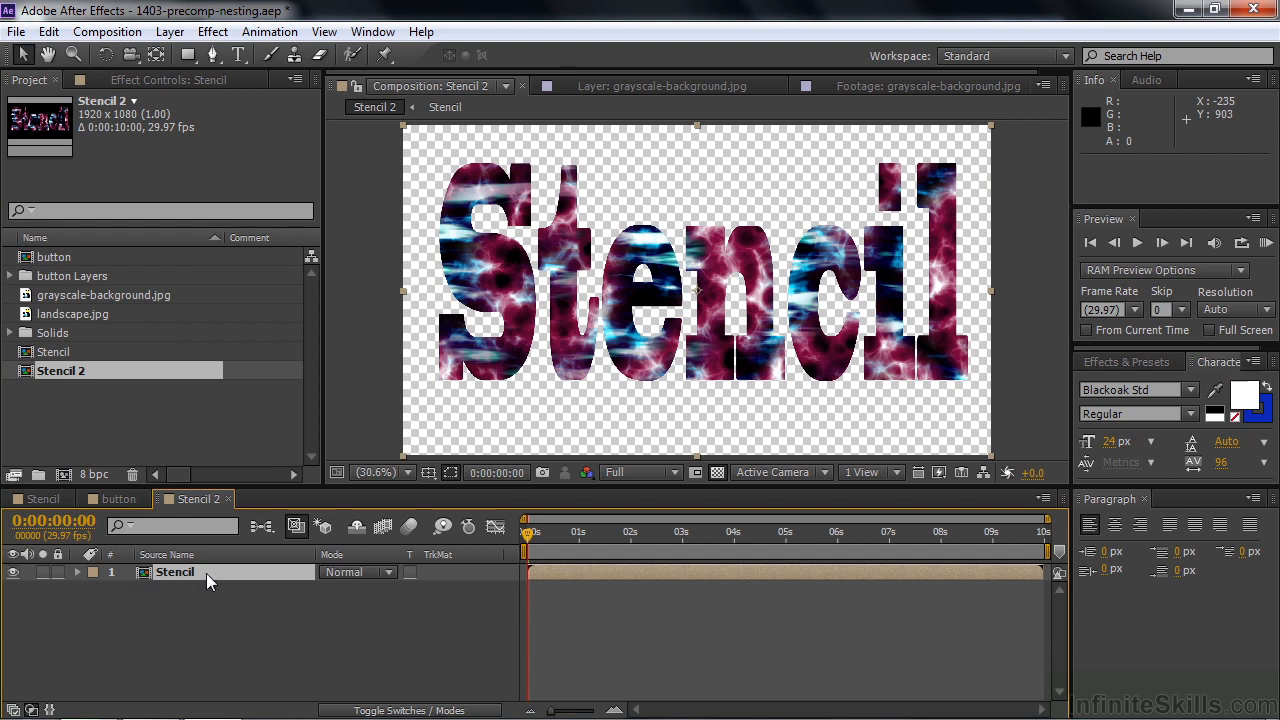
{"action": "key", "text": "ctrl+z"}
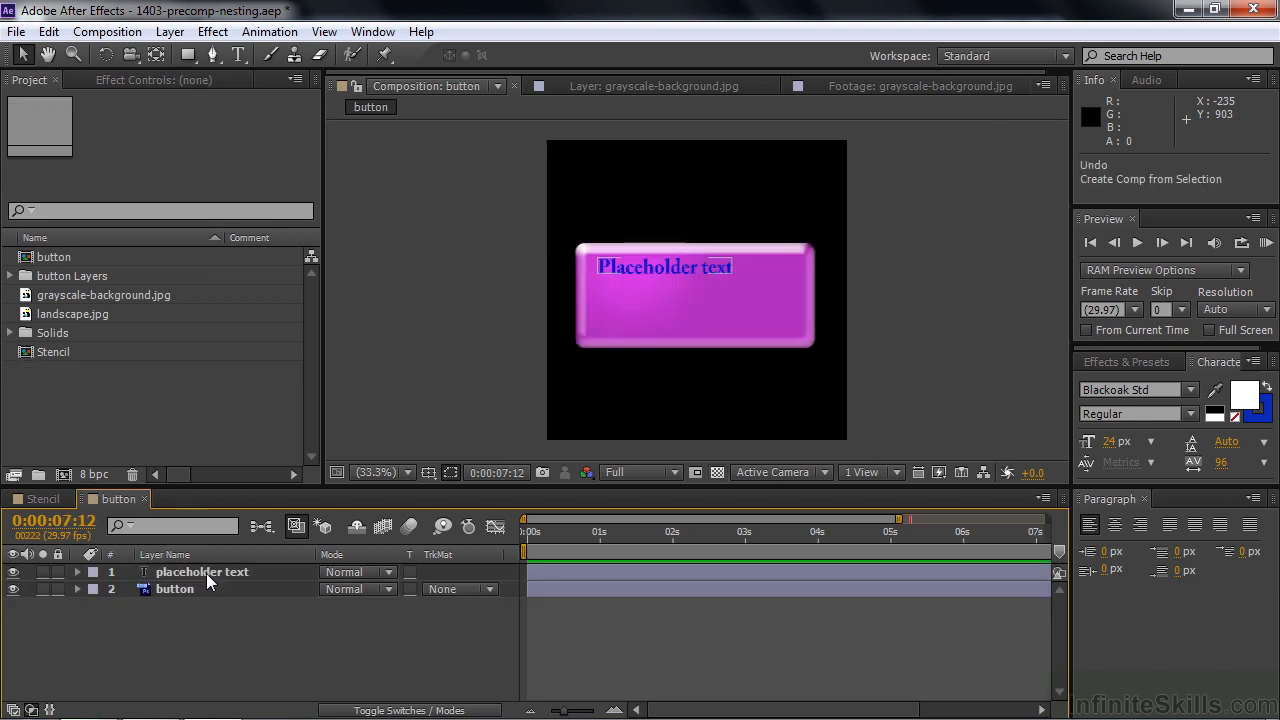
{"action": "left_click", "coordinate": [35, 500]}
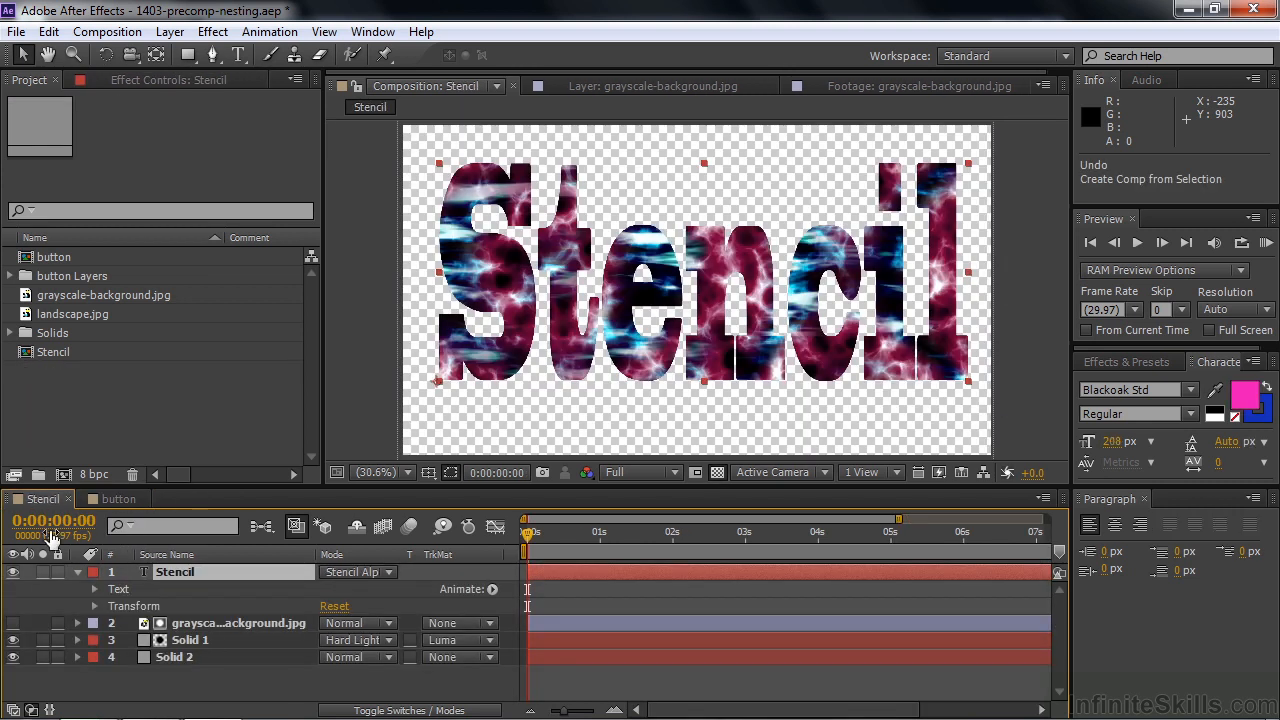
Pre-compose all four layers of the Stencil composition as "Stencil precomp", moving all attributes into the new composition
{"action": "left_click", "coordinate": [77, 572]}
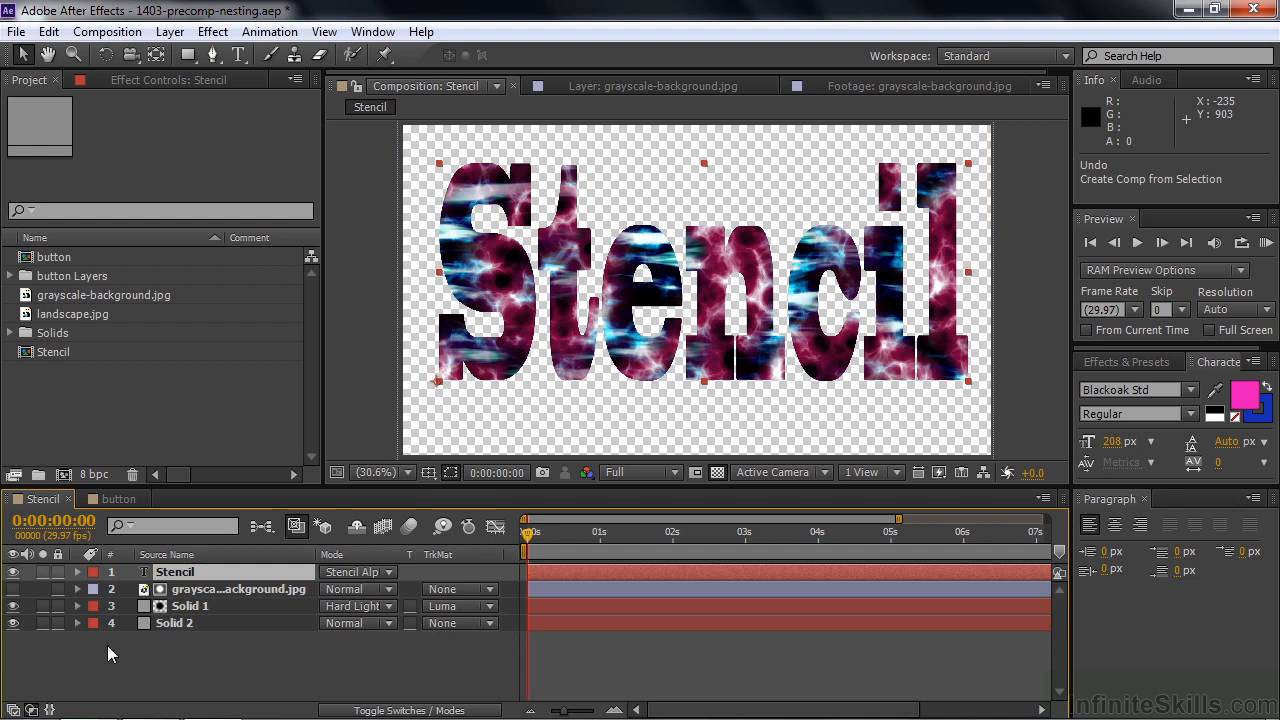
{"action": "left_click_drag", "start_coordinate": [174, 651], "coordinate": [113, 569]}
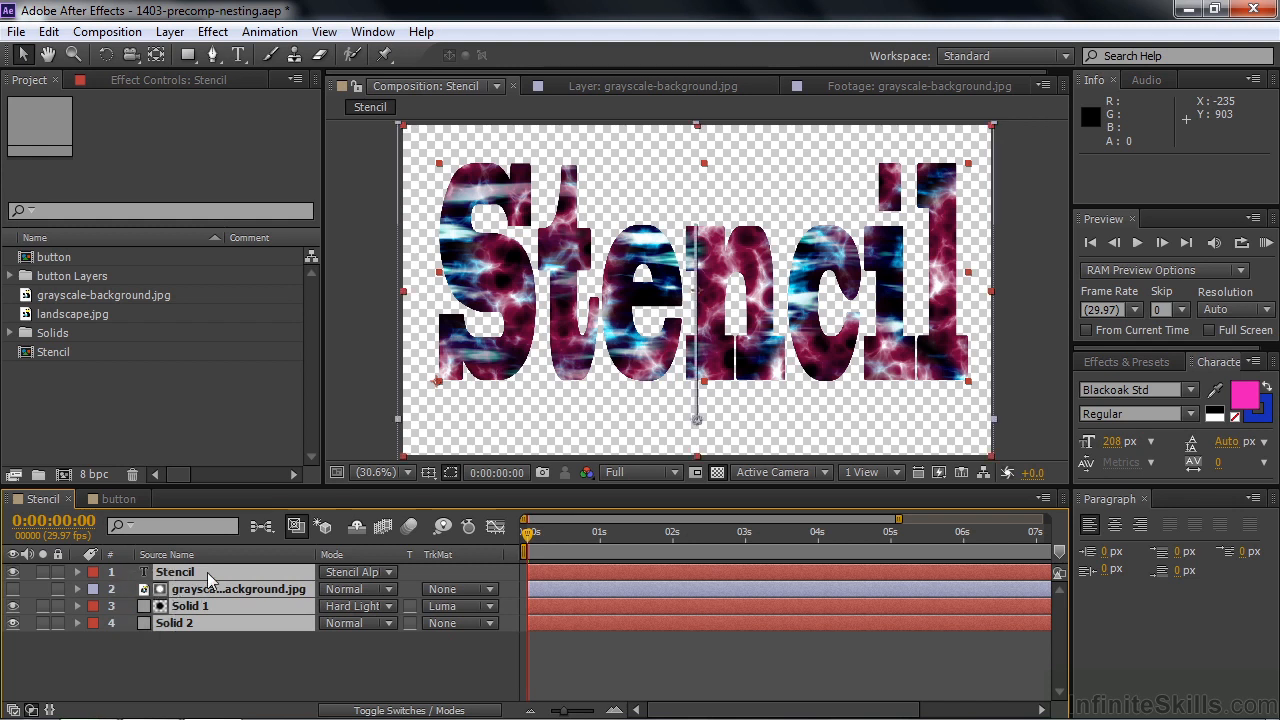
{"action": "right_click", "coordinate": [208, 581]}
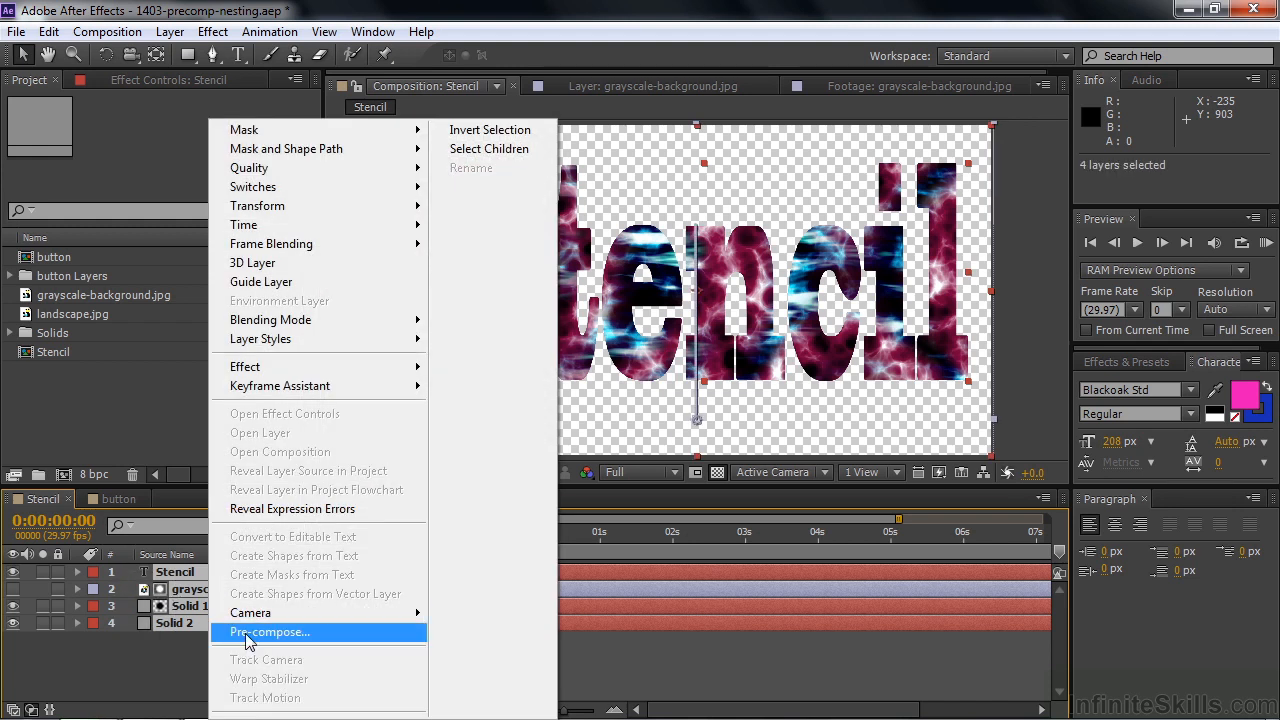
{"action": "left_click", "coordinate": [300, 632]}
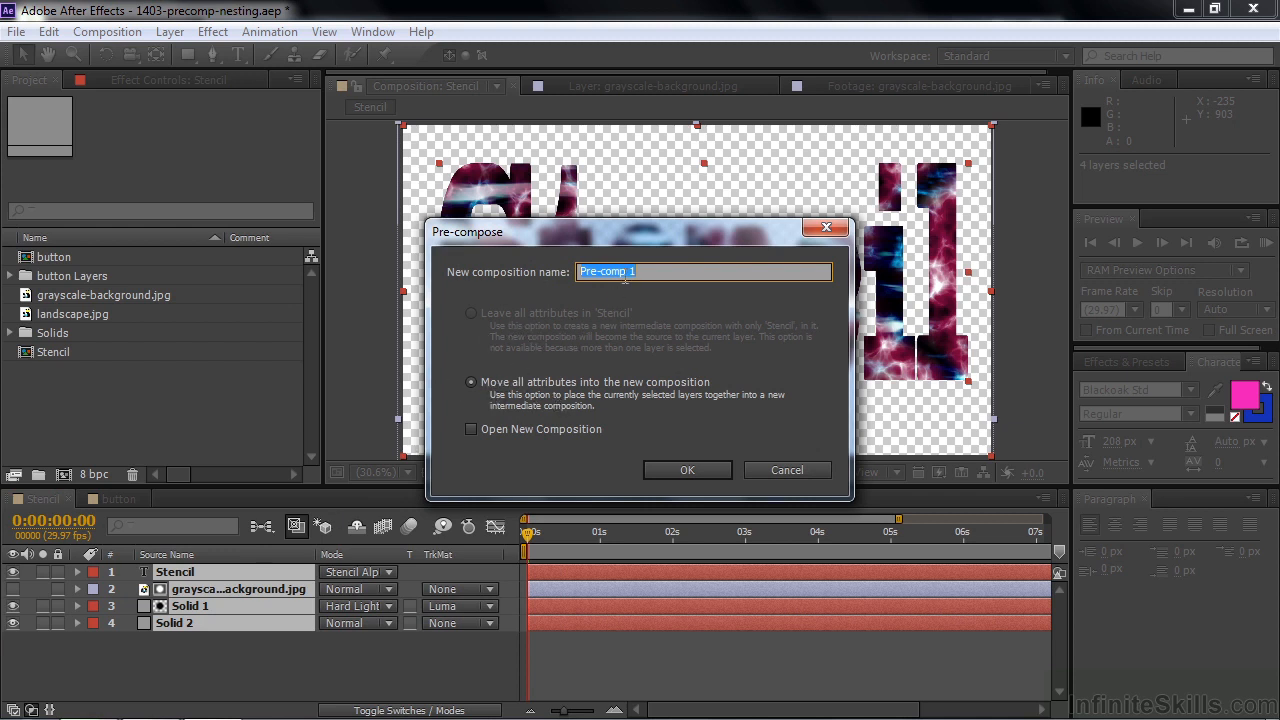
{"action": "type", "text": "Stencil precomp"}
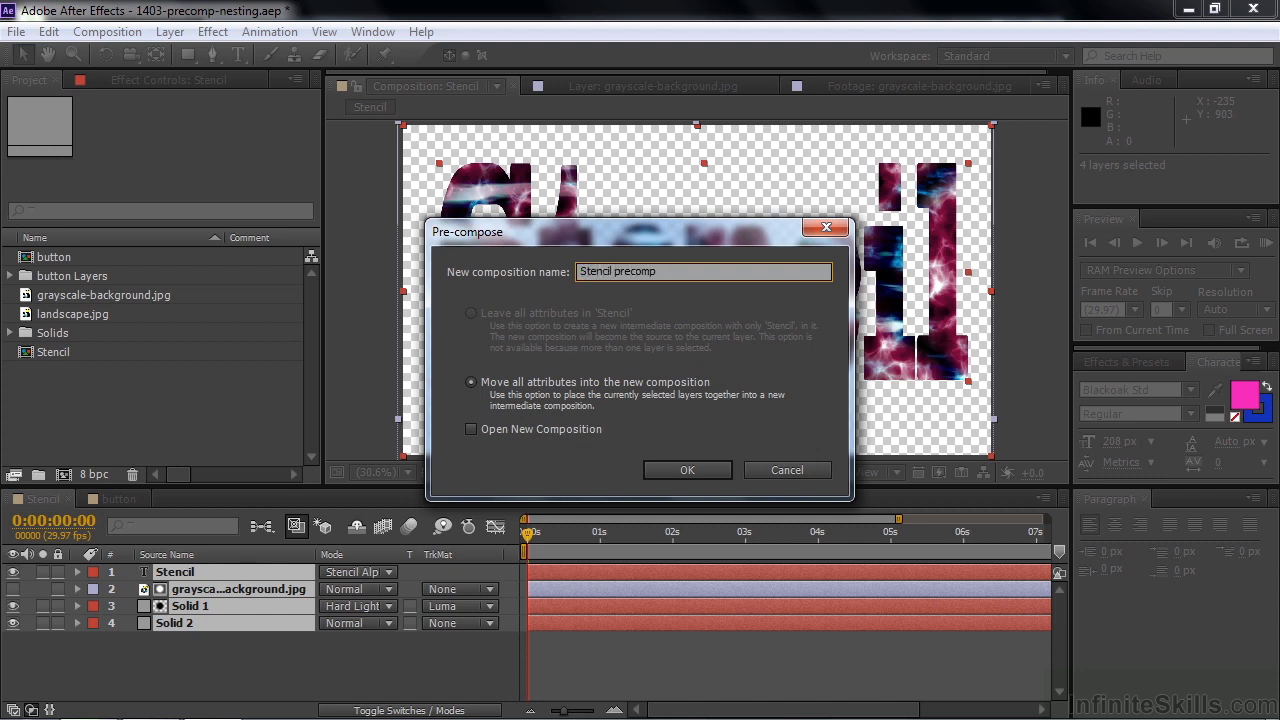
{"action": "left_click", "coordinate": [708, 470]}
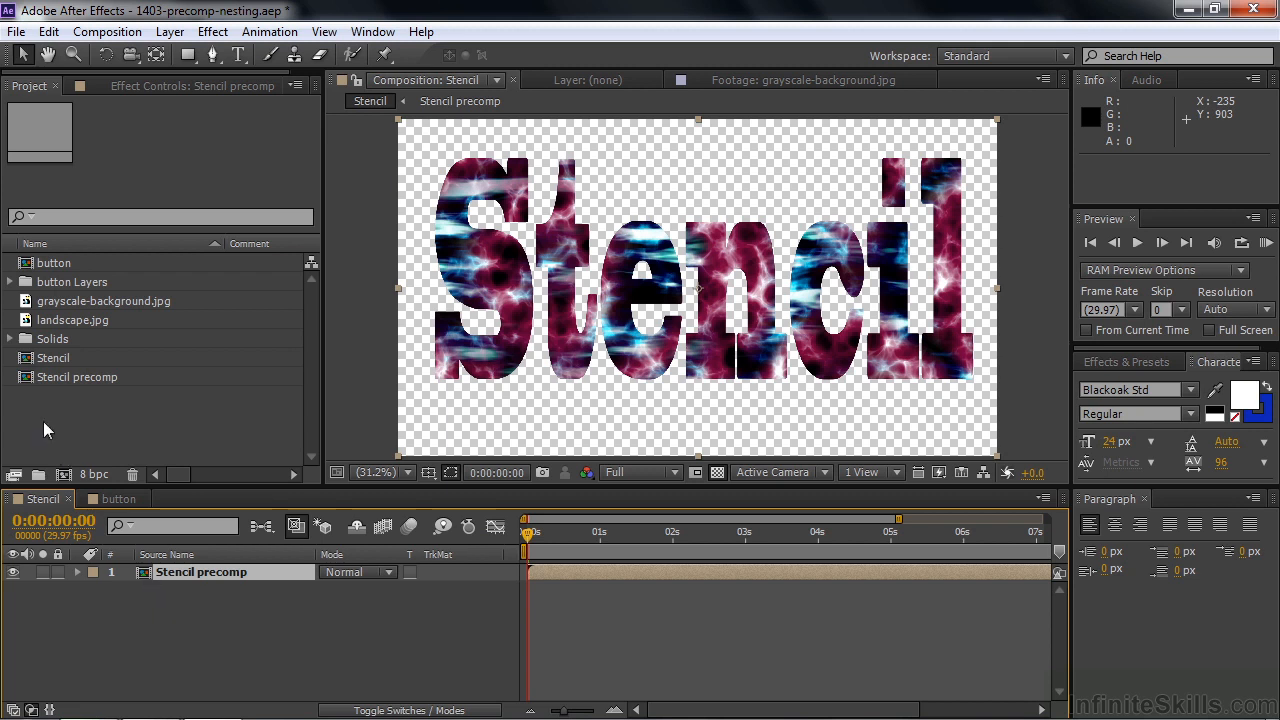
Examine the layers inside the Stencil precomp composition and return to the Stencil composition
{"action": "double_click", "coordinate": [23, 379]}
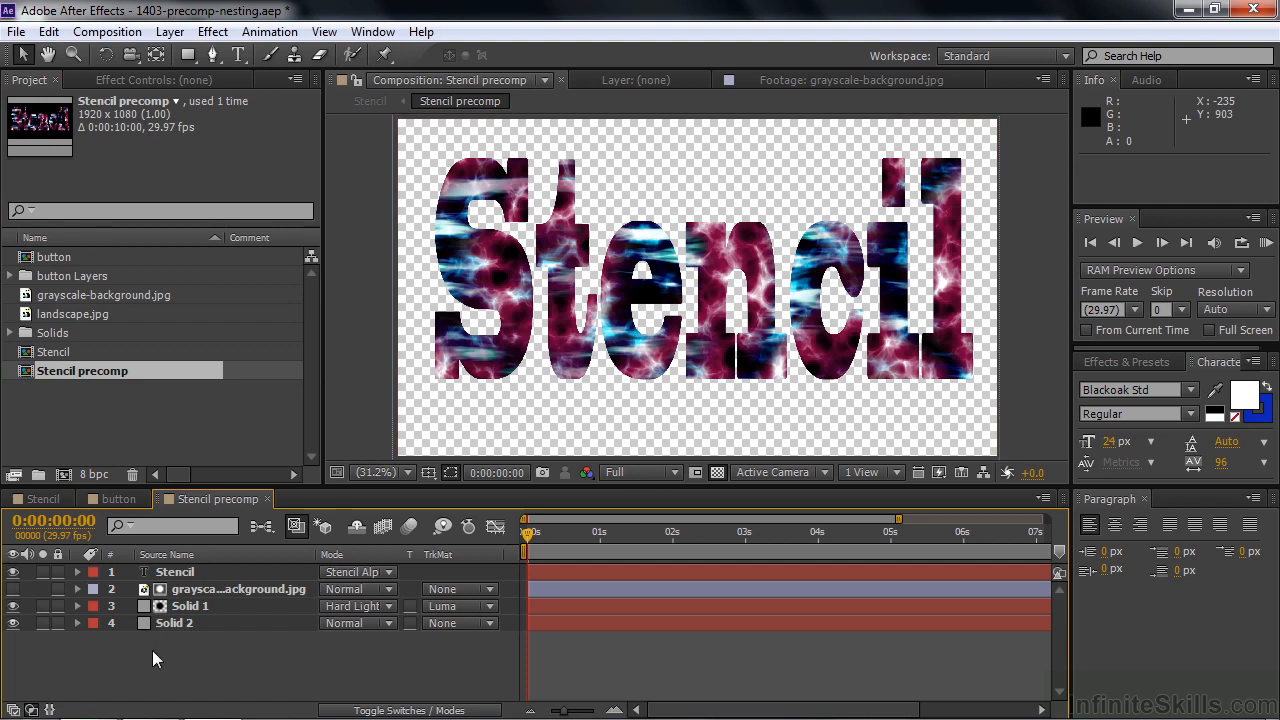
{"action": "double_click", "coordinate": [34, 356]}
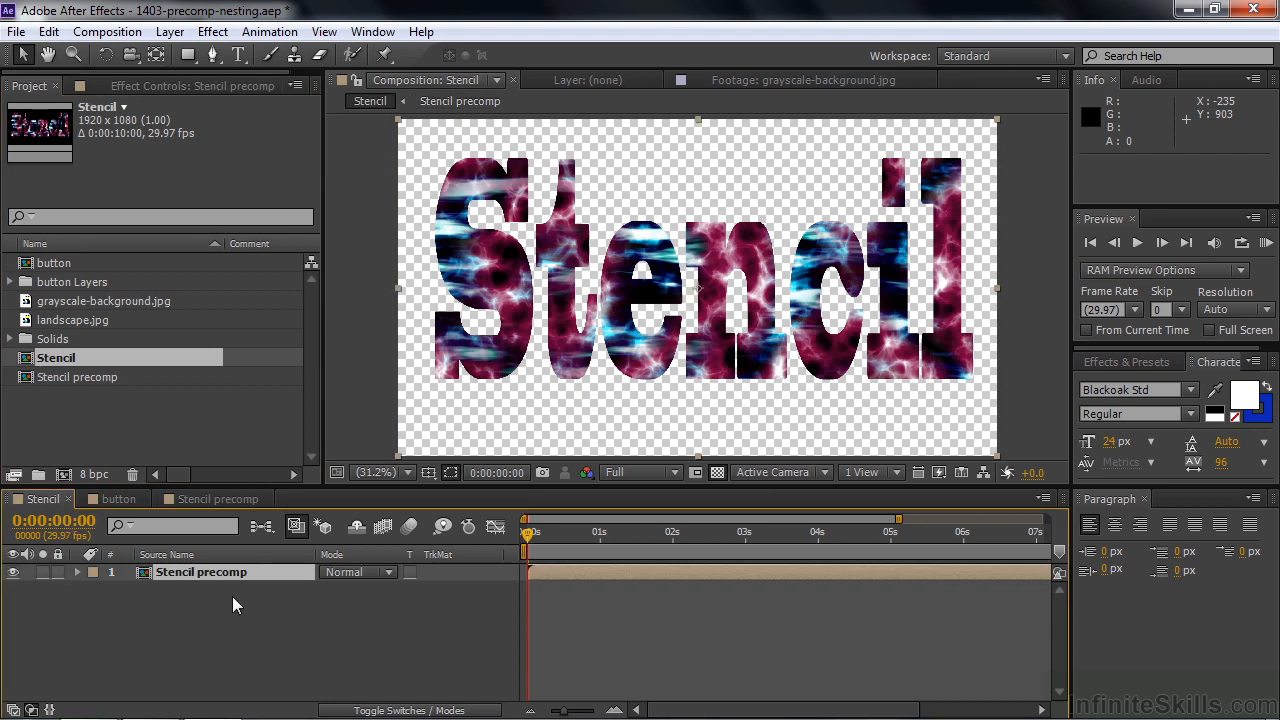
Add Drop Shadow and Bevel and Emboss layer styles to the Stencil precomp layer
{"action": "right_click", "coordinate": [156, 572]}
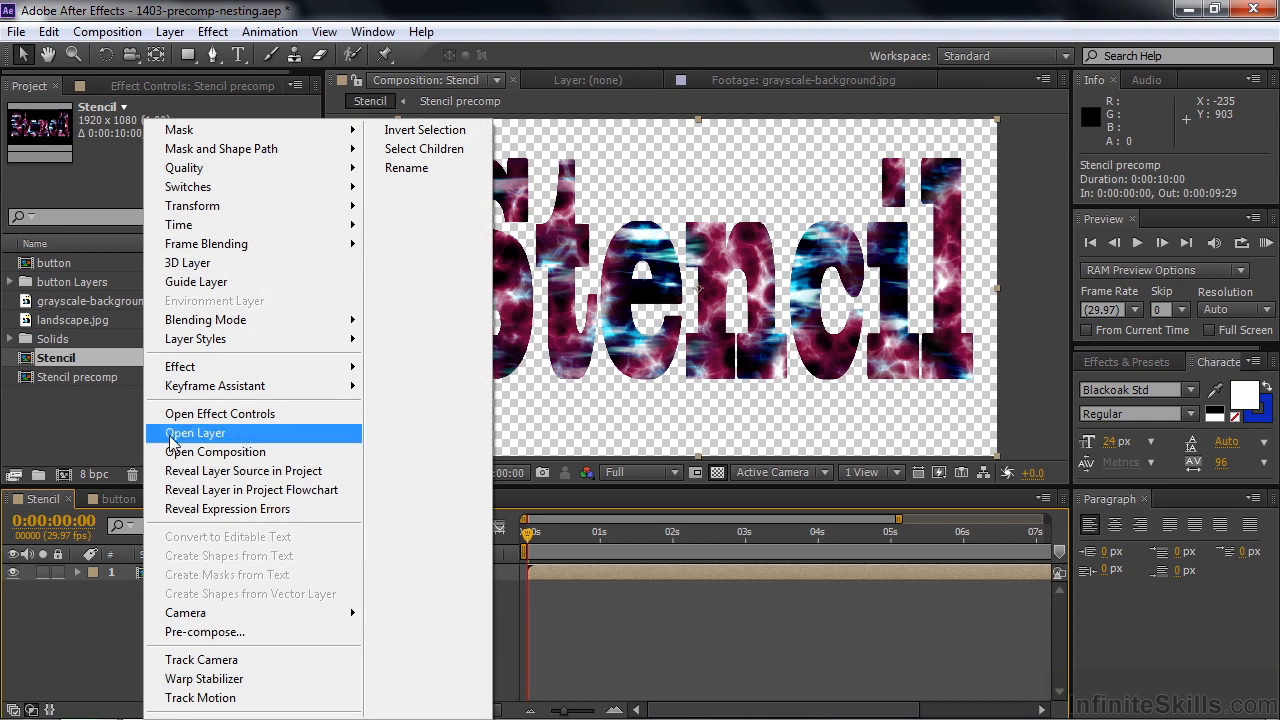
{"action": "mouse_move", "coordinate": [185, 348]}
{"action": "left_click", "coordinate": [440, 414]}
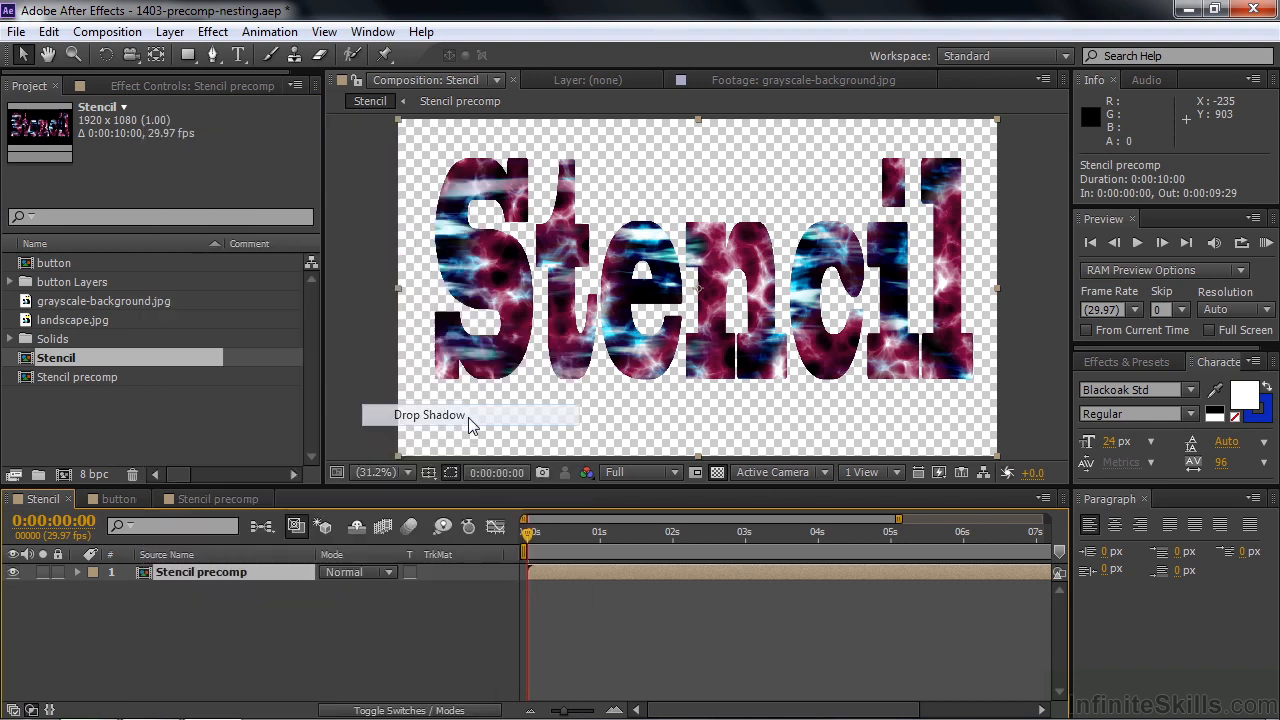
{"action": "right_click", "coordinate": [160, 572]}
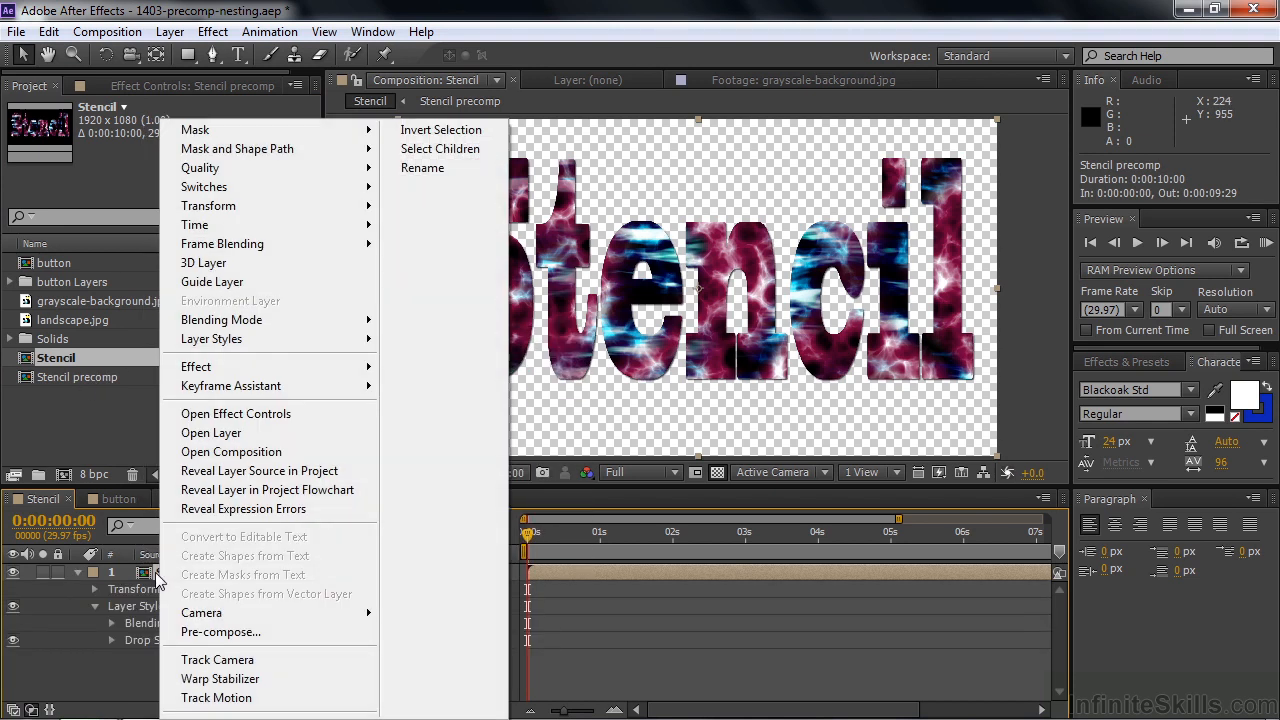
{"action": "mouse_move", "coordinate": [224, 340]}
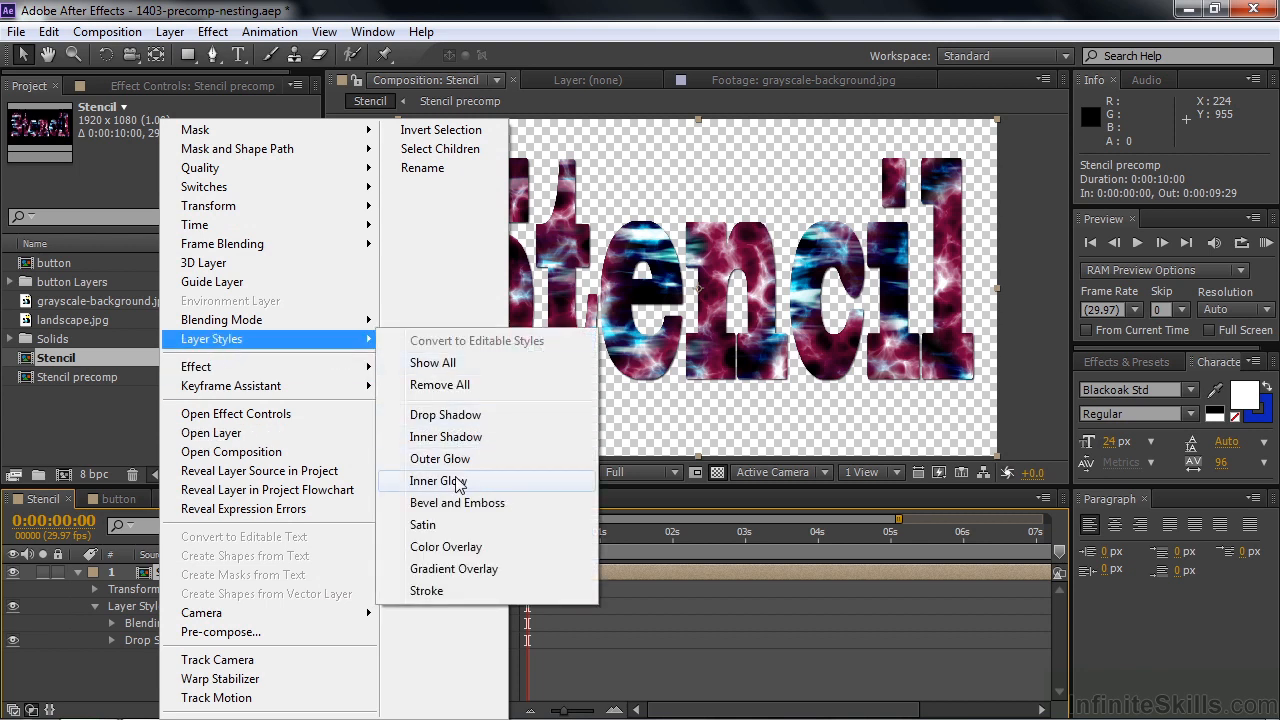
{"action": "left_click", "coordinate": [455, 503]}
Set the Drop Shadow distance on the Stencil precomp layer to 21
{"action": "left_click", "coordinate": [114, 640]}
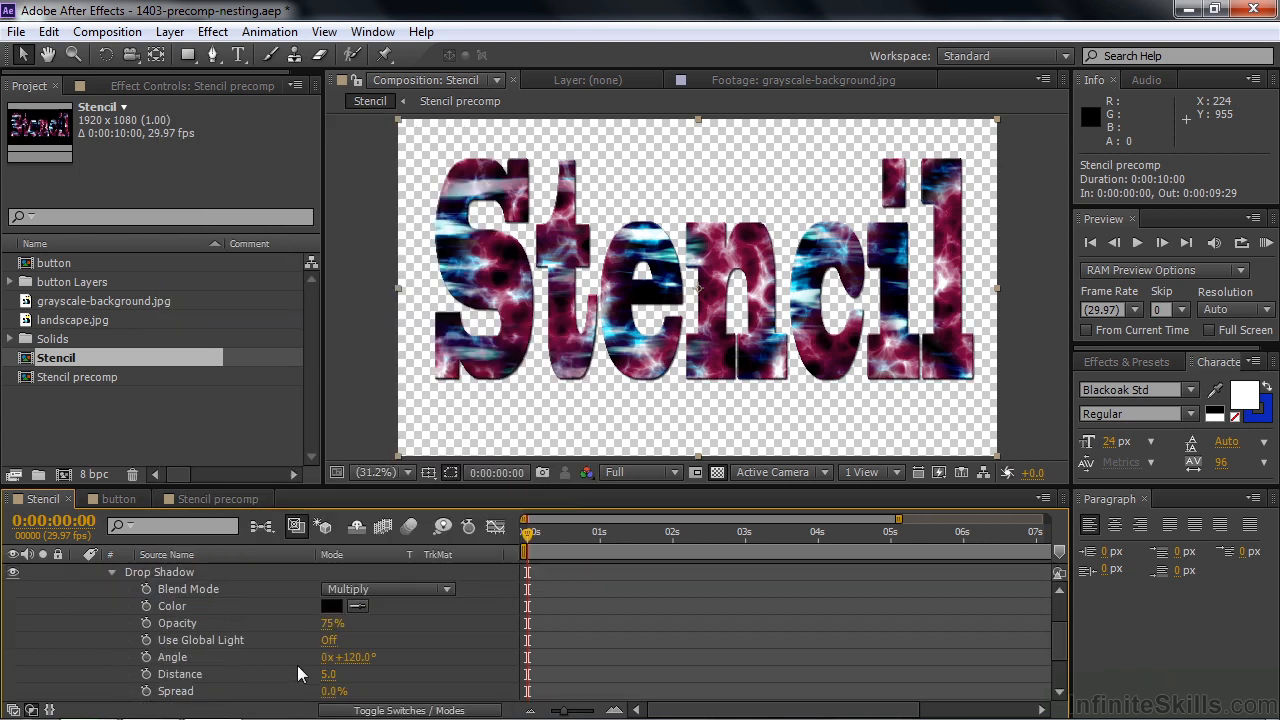
{"action": "left_click_drag", "start_coordinate": [332, 681], "coordinate": [344, 677]}
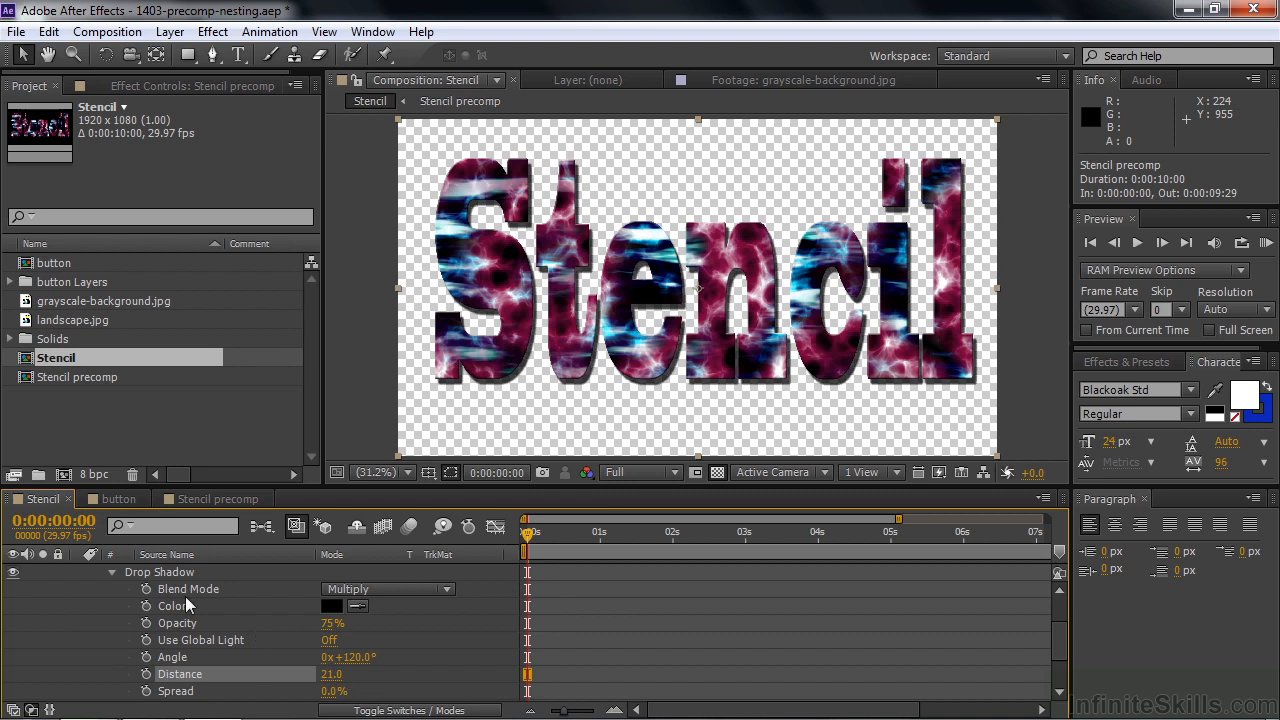
Set the Bevel and Emboss size on the Stencil precomp layer to 44 and collapse the layer's properties
{"action": "left_click", "coordinate": [112, 573]}
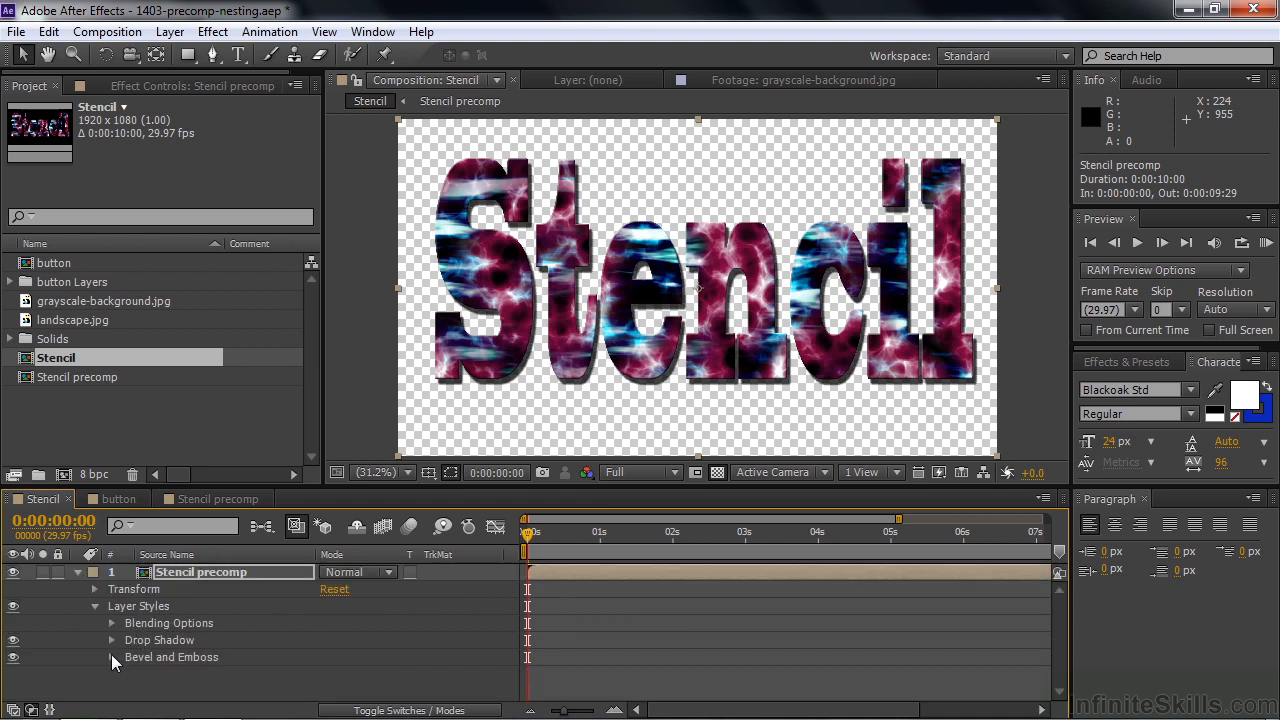
{"action": "left_click", "coordinate": [111, 657]}
{"action": "left_click_drag", "start_coordinate": [324, 660], "coordinate": [367, 665]}
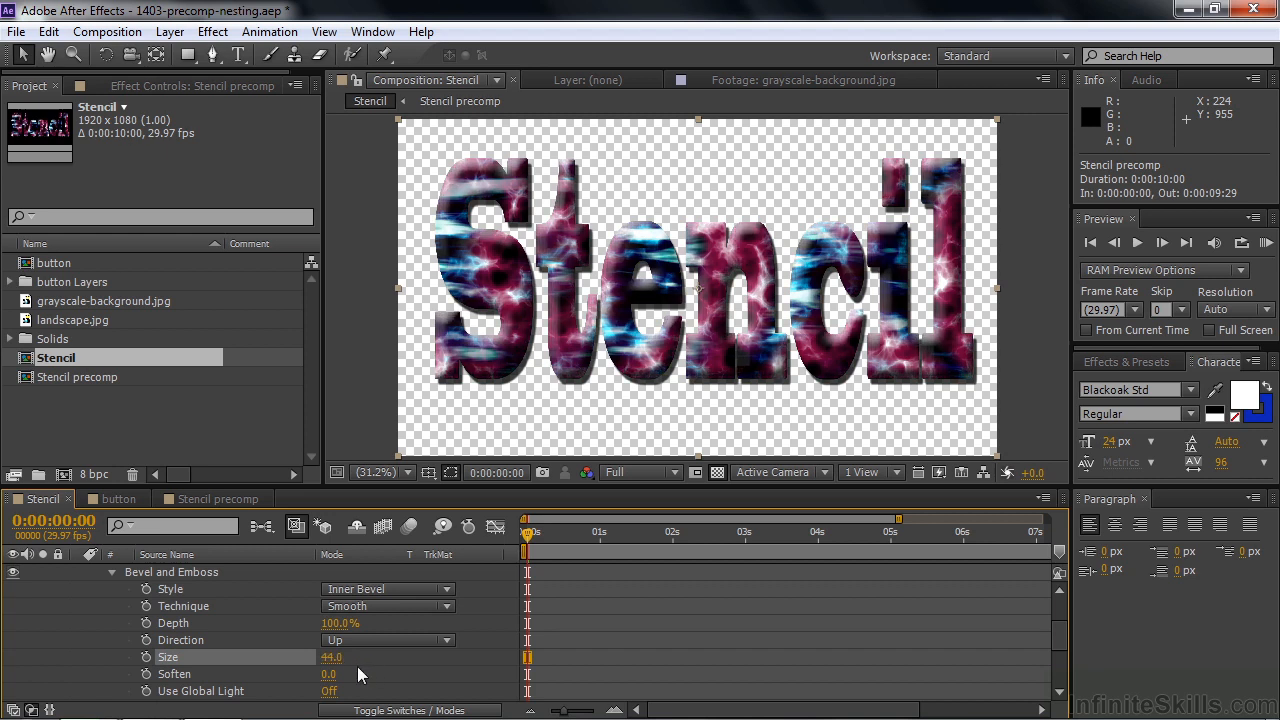
{"action": "left_click_drag", "start_coordinate": [1064, 636], "coordinate": [1061, 602]}
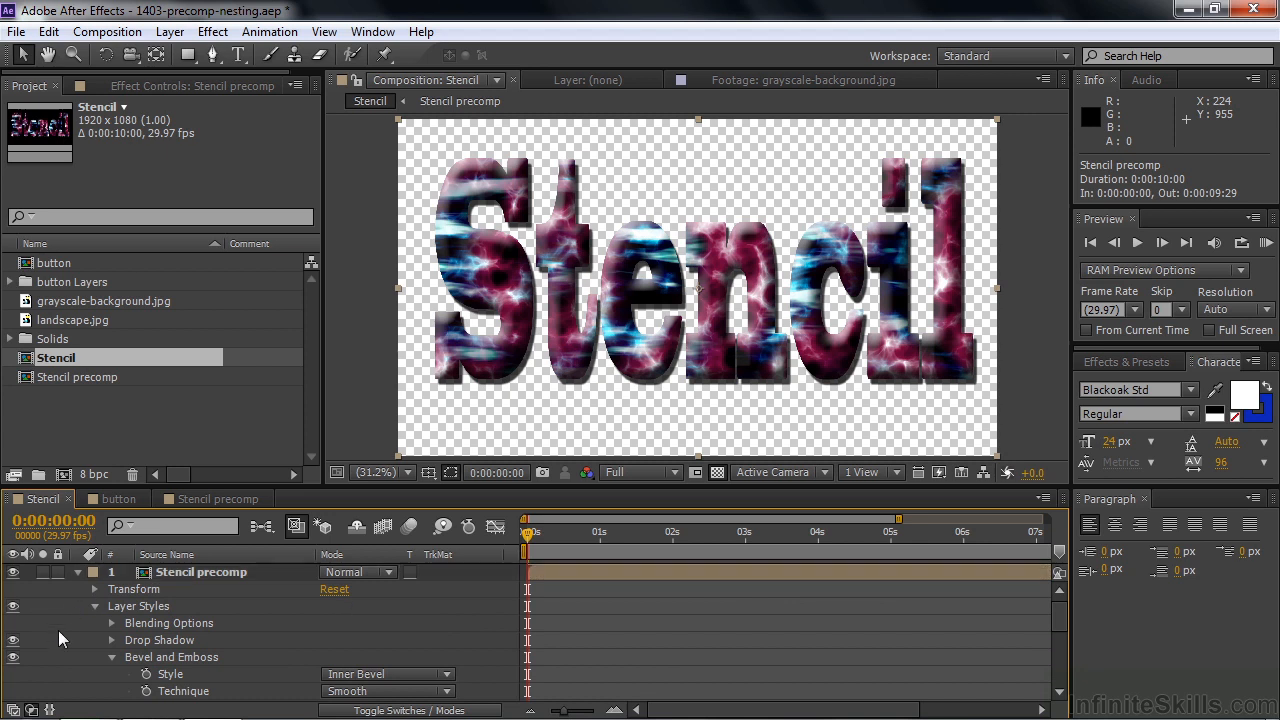
{"action": "left_click", "coordinate": [76, 573]}
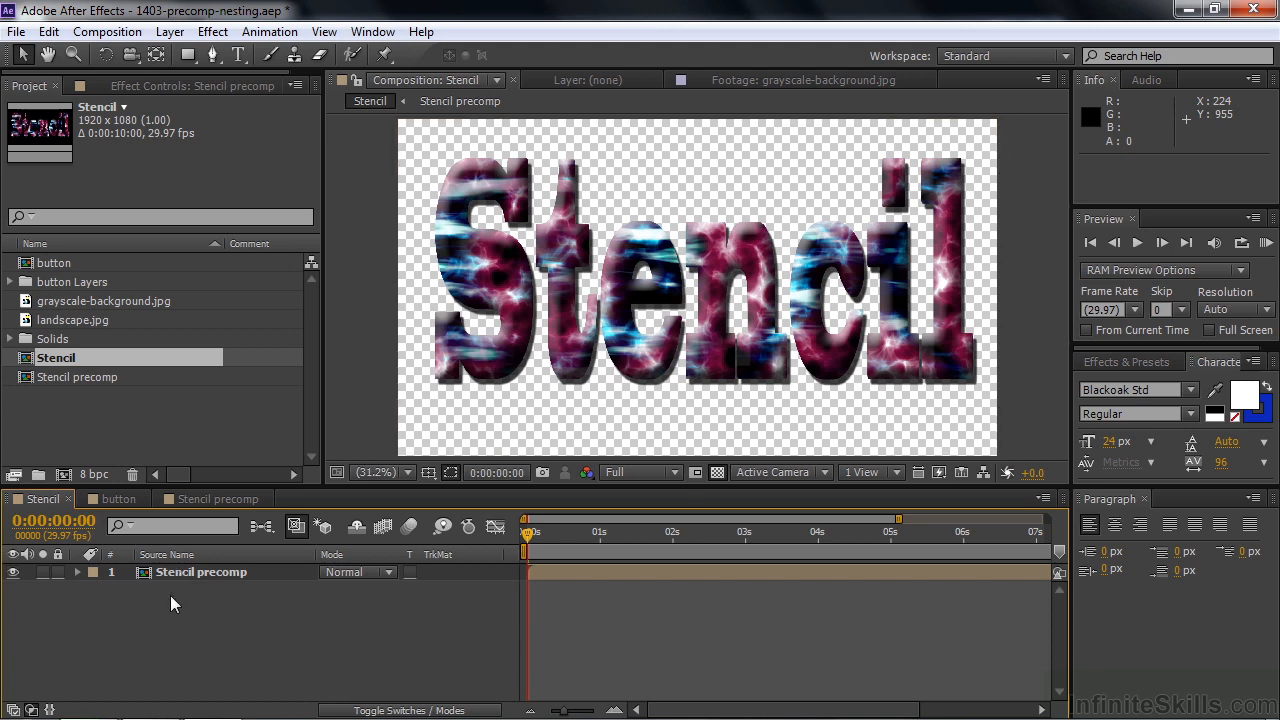
Apply the Silk.ffx preset from the Backgrounds presets folder as a new solid and place it beneath the Stencil precomp layer
{"action": "left_click", "coordinate": [1104, 361]}
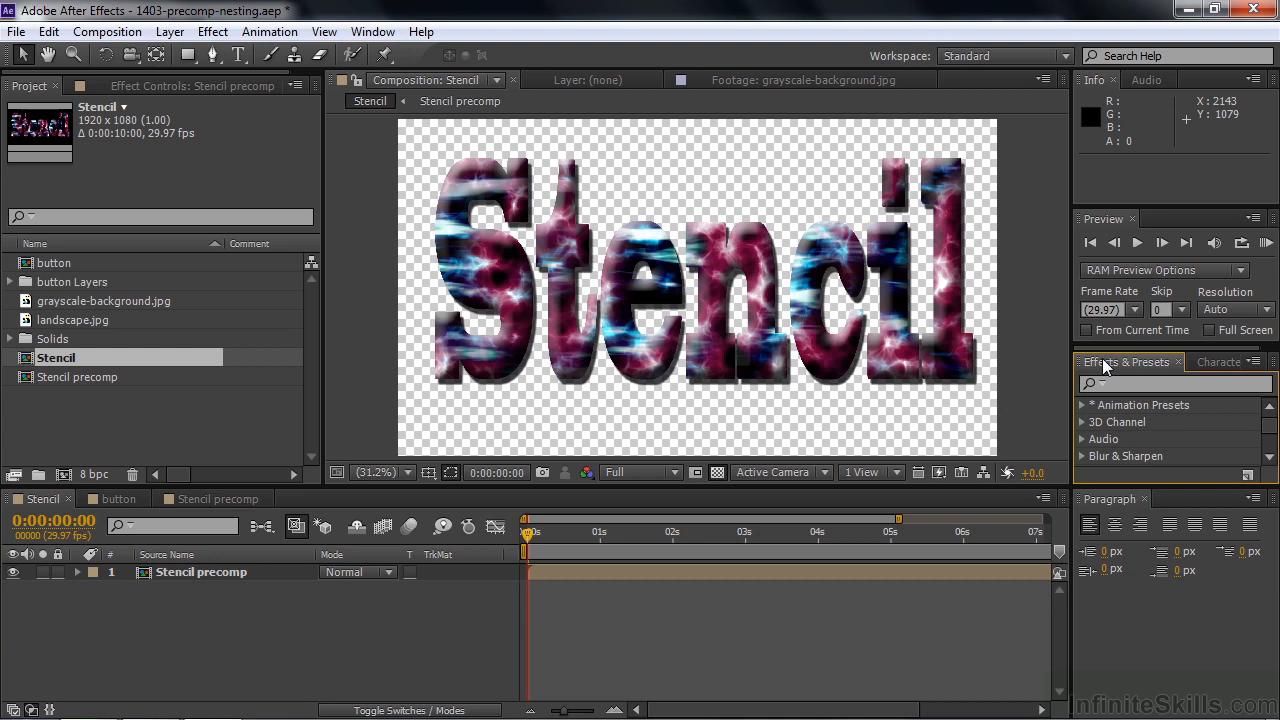
{"action": "left_click", "coordinate": [1253, 362]}
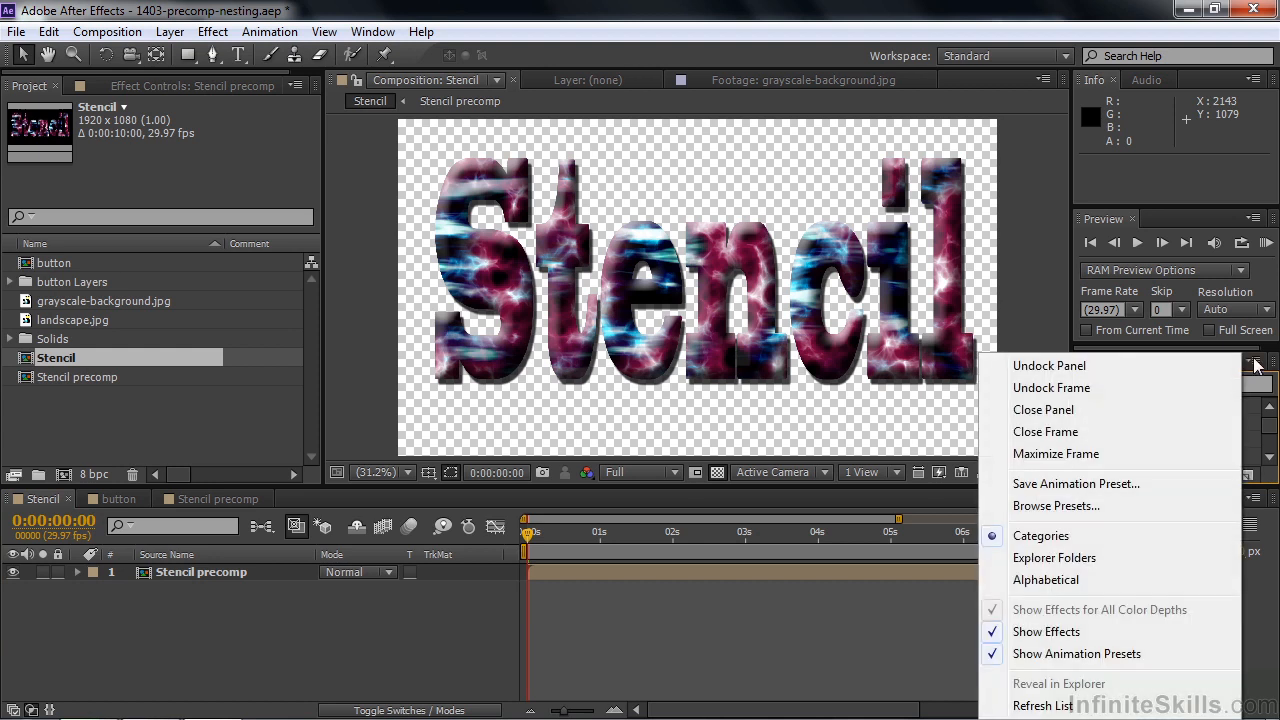
{"action": "left_click", "coordinate": [1150, 505]}
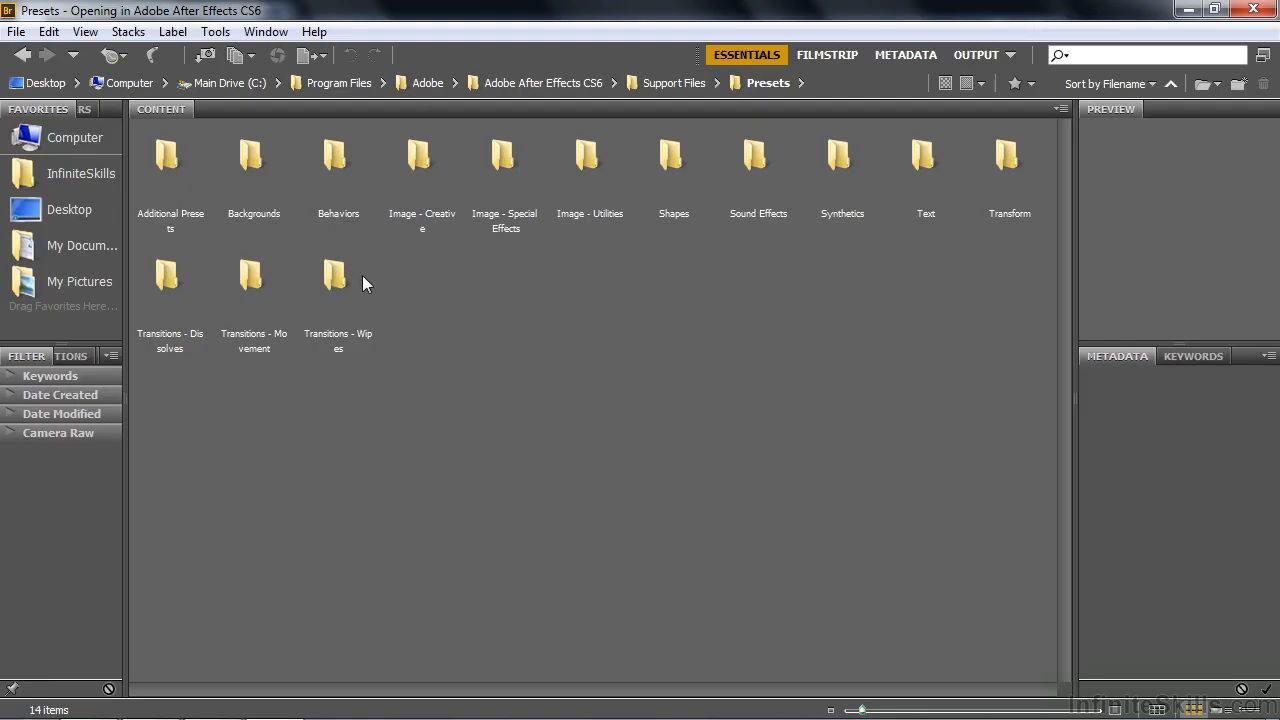
{"action": "double_click", "coordinate": [245, 166]}
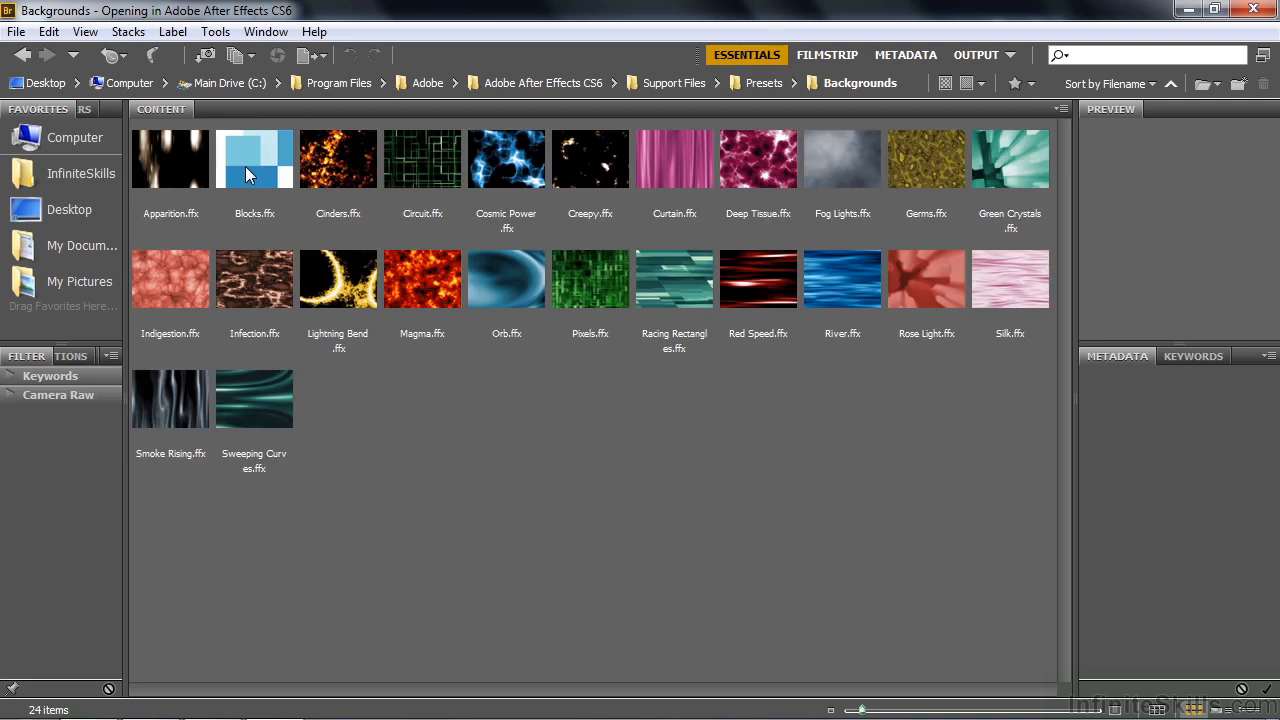
{"action": "left_click", "coordinate": [1001, 282]}
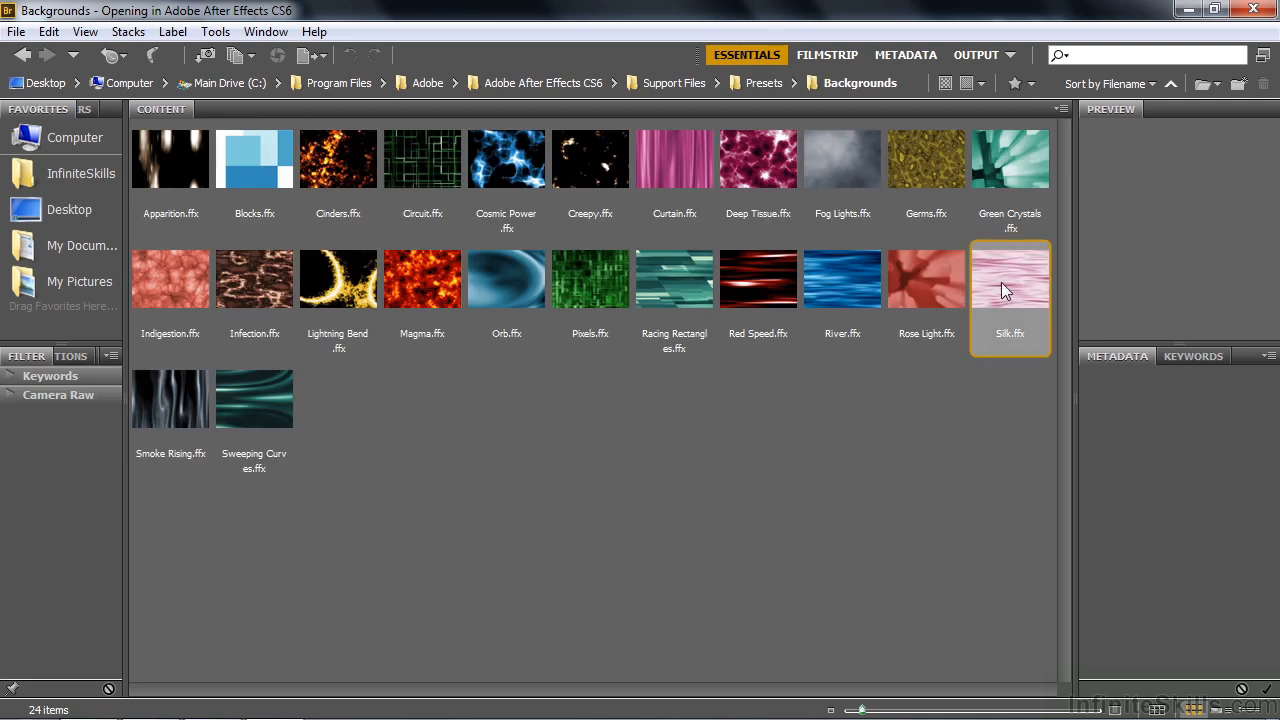
{"action": "double_click", "coordinate": [1001, 282]}
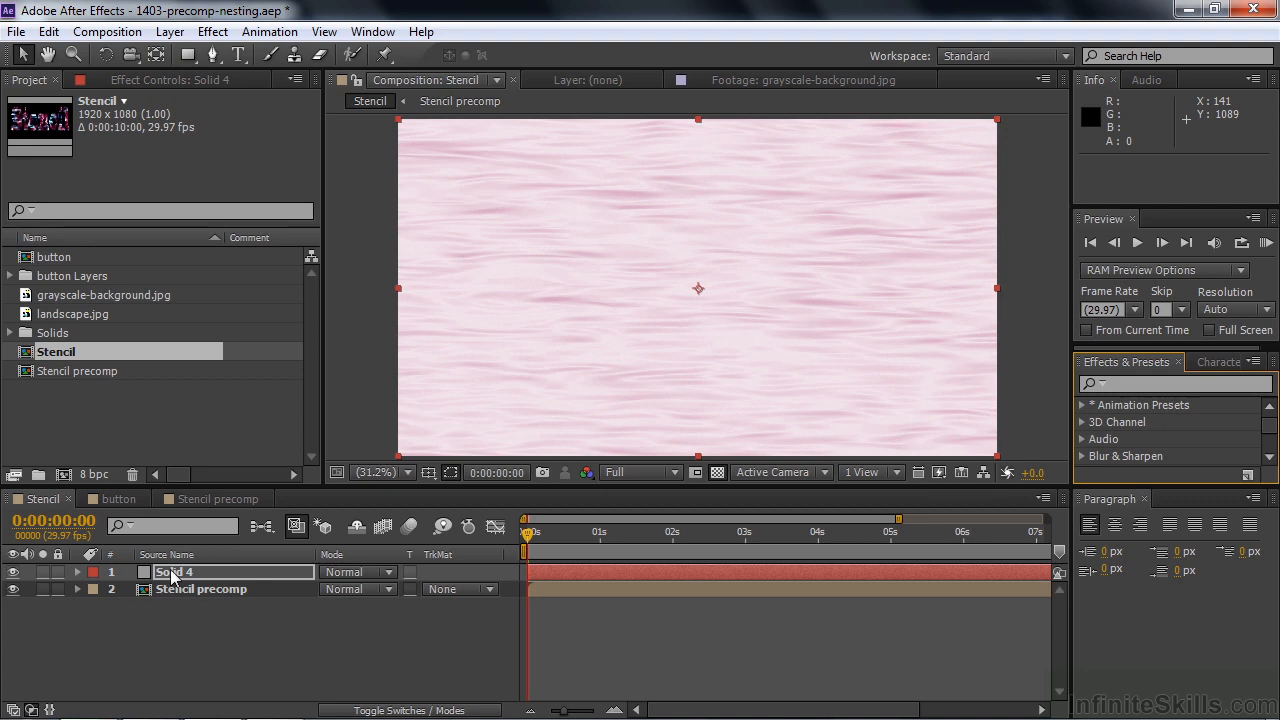
{"action": "left_click_drag", "start_coordinate": [147, 580], "coordinate": [143, 597]}
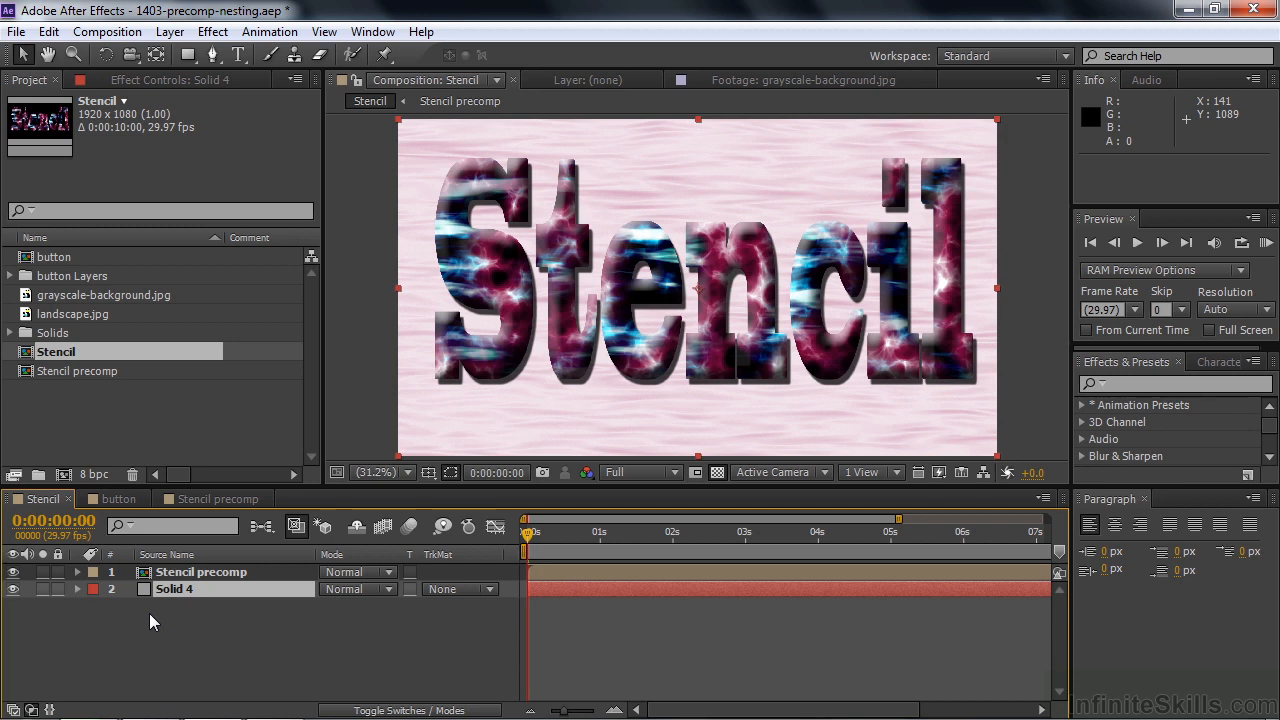
Examine the button composition and the landscape.jpg footage
{"action": "double_click", "coordinate": [26, 258]}
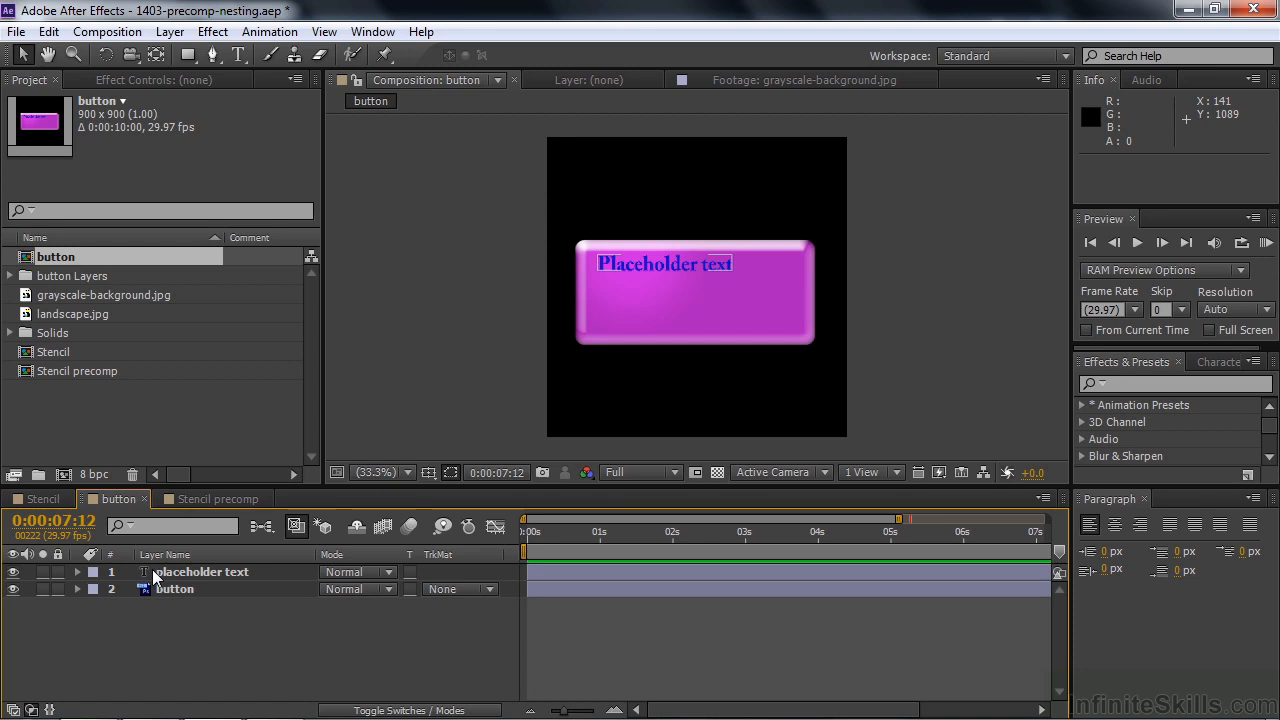
{"action": "left_click", "coordinate": [610, 328]}
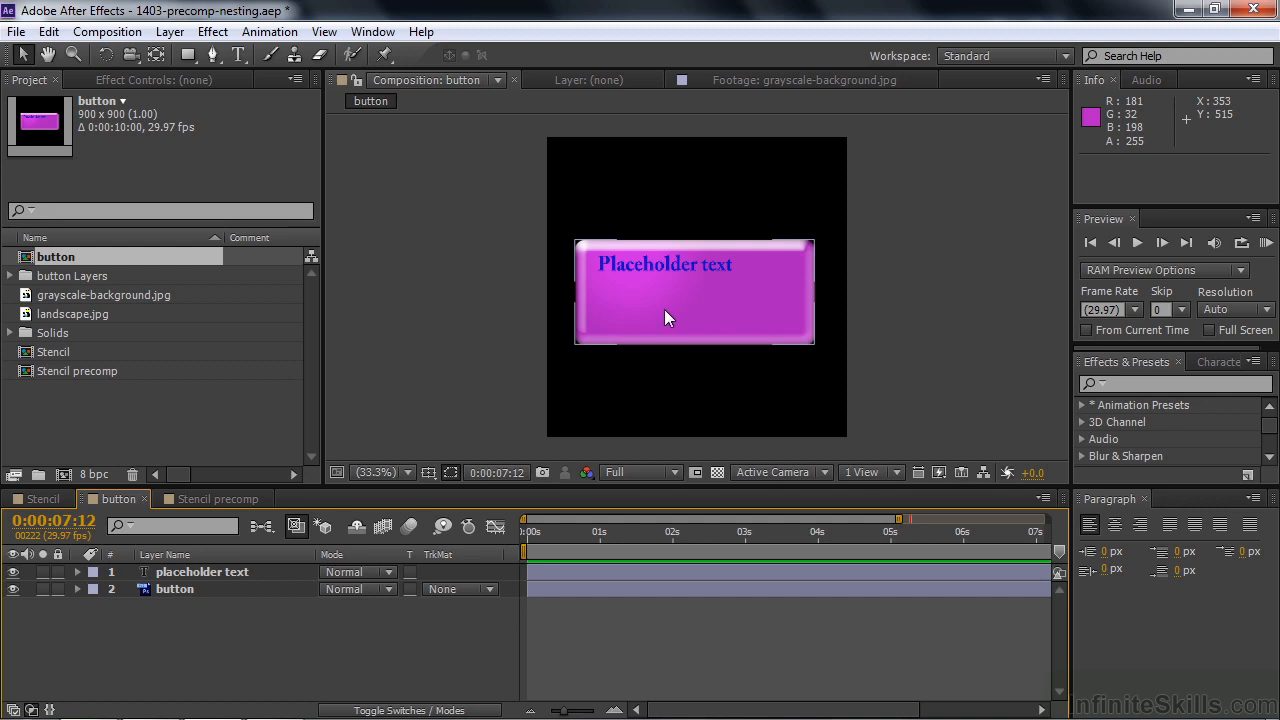
{"action": "double_click", "coordinate": [27, 318]}
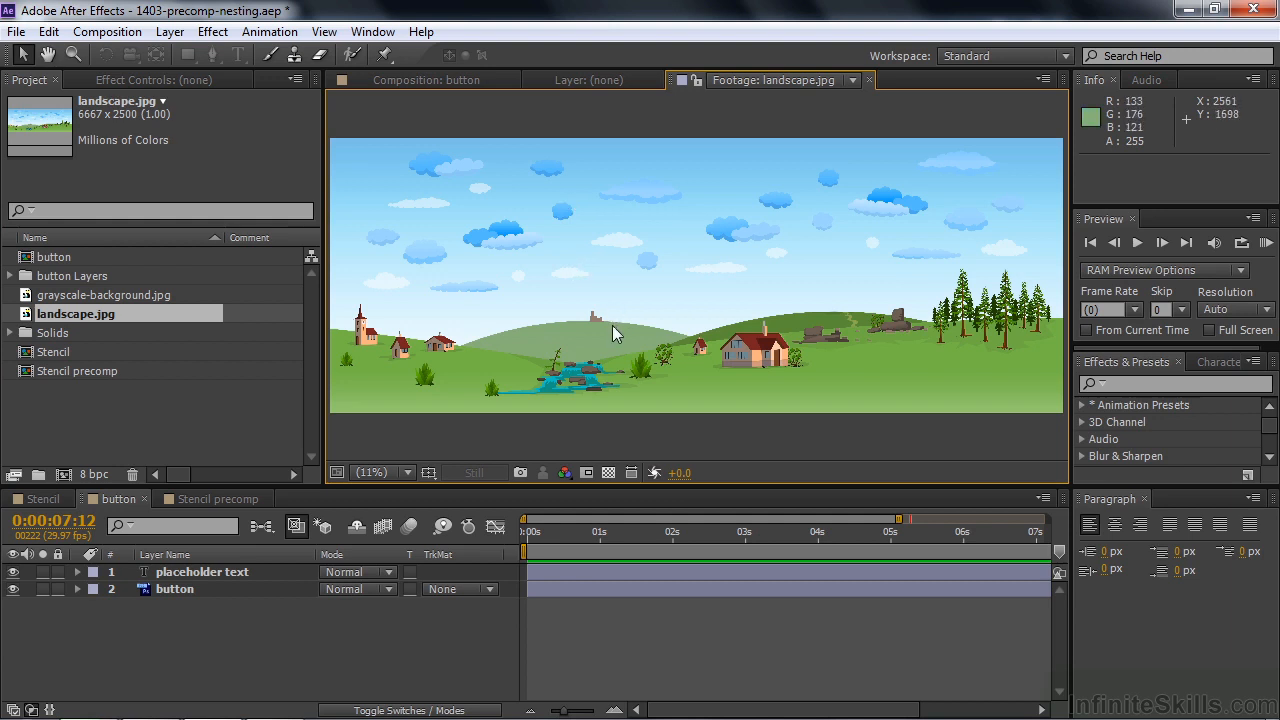
Replace the placeholder text in the button composition with "Locations"
{"action": "double_click", "coordinate": [27, 260]}
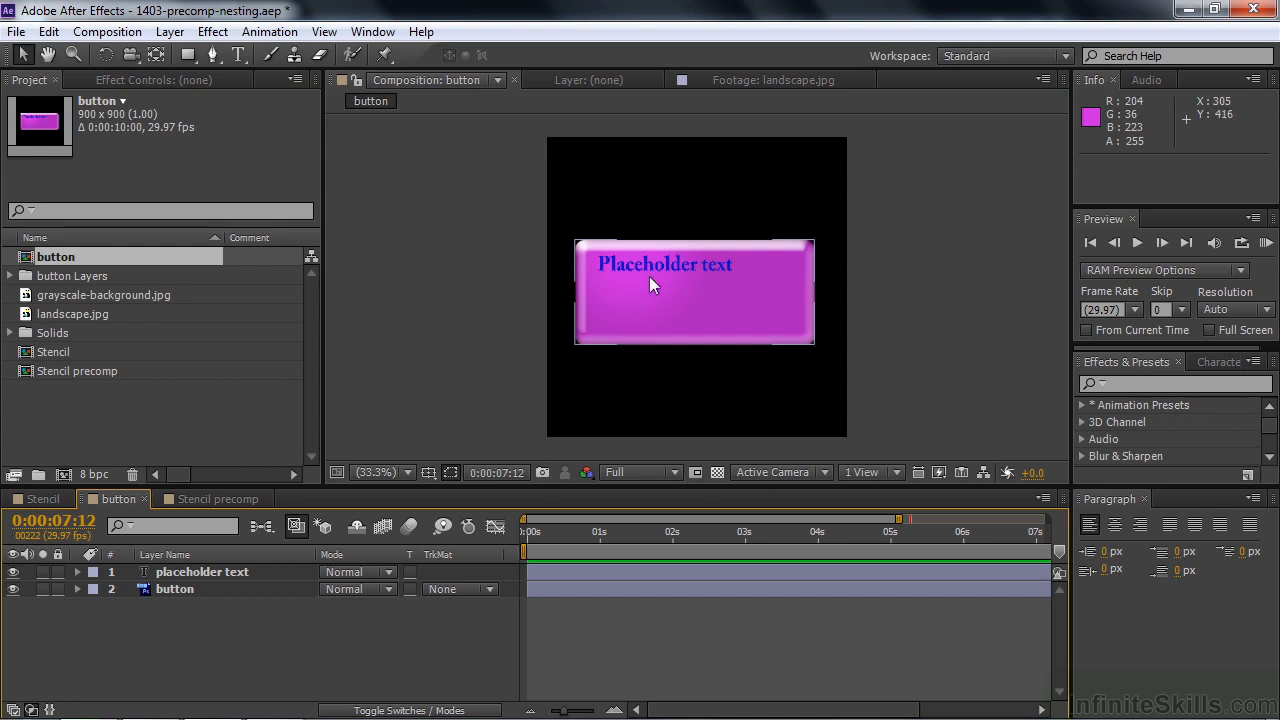
{"action": "double_click", "coordinate": [652, 266]}
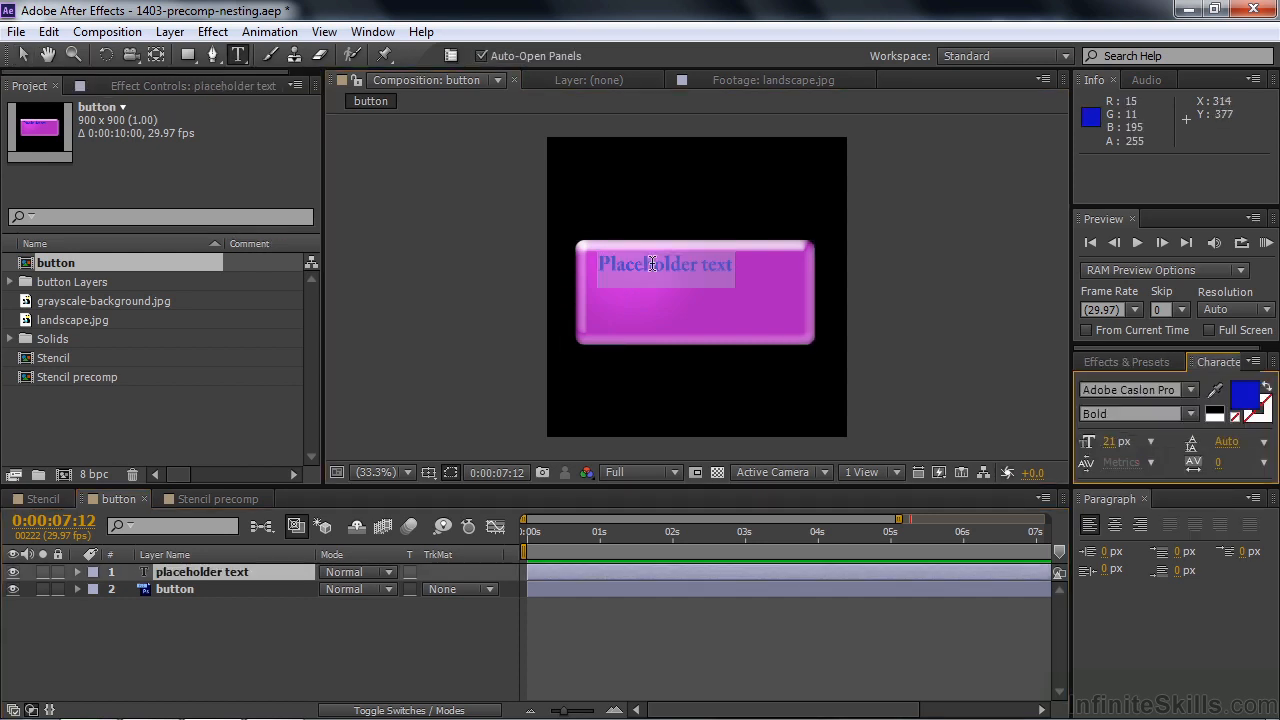
{"action": "type", "text": "Locations"}
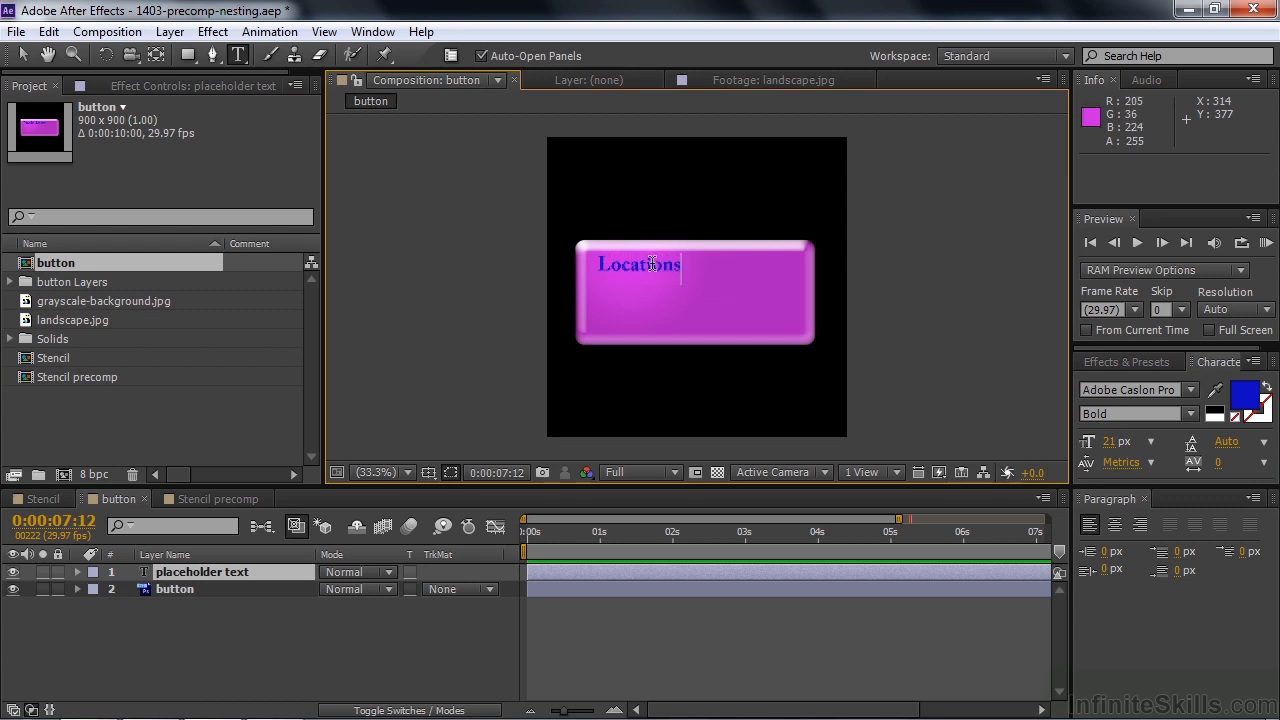
{"action": "key", "text": "KP_Enter"}
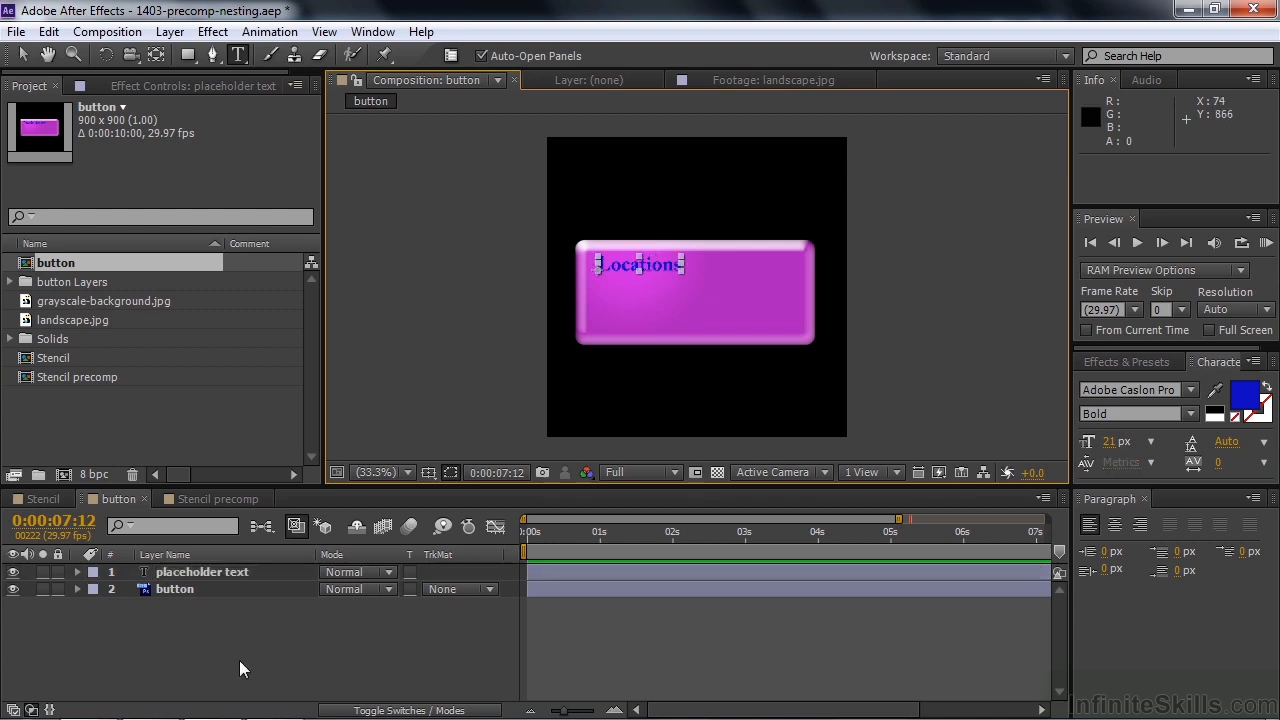
{"action": "left_click", "coordinate": [239, 659]}
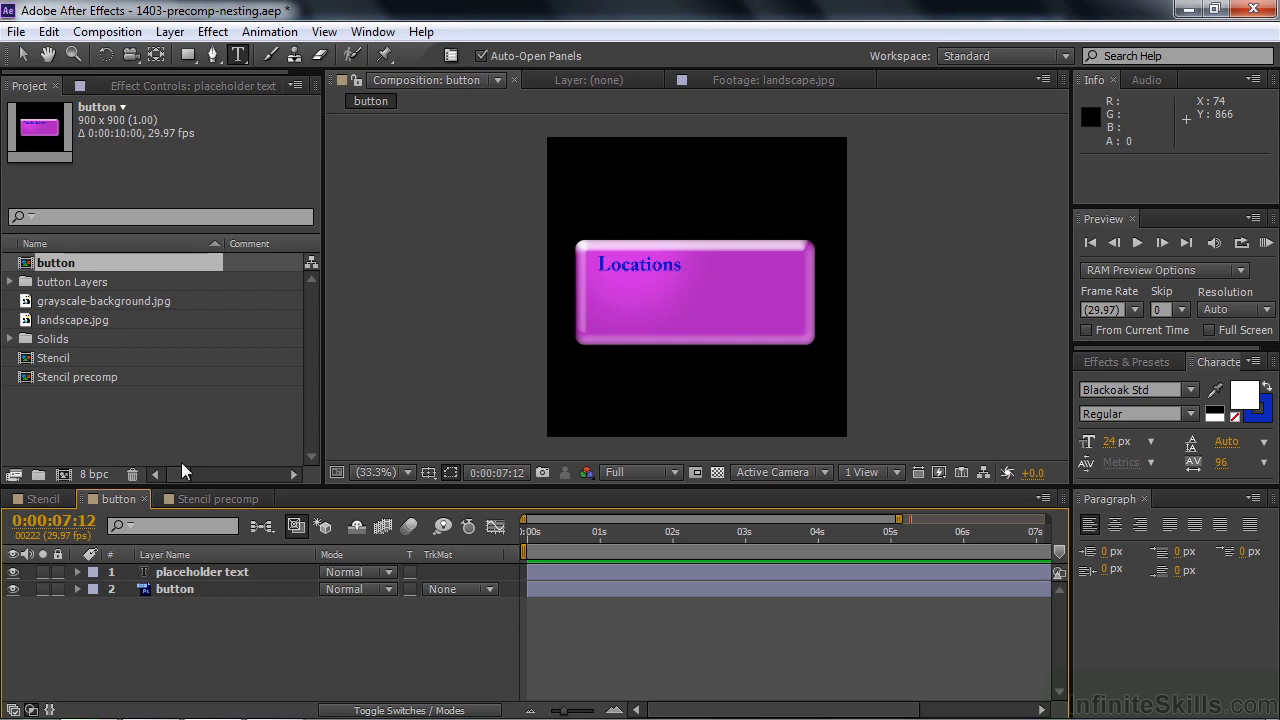
Nest the button composition in a new composition, rename the new one "button-main1", and show its layers by source name
{"action": "left_click_drag", "start_coordinate": [38, 265], "coordinate": [66, 476]}
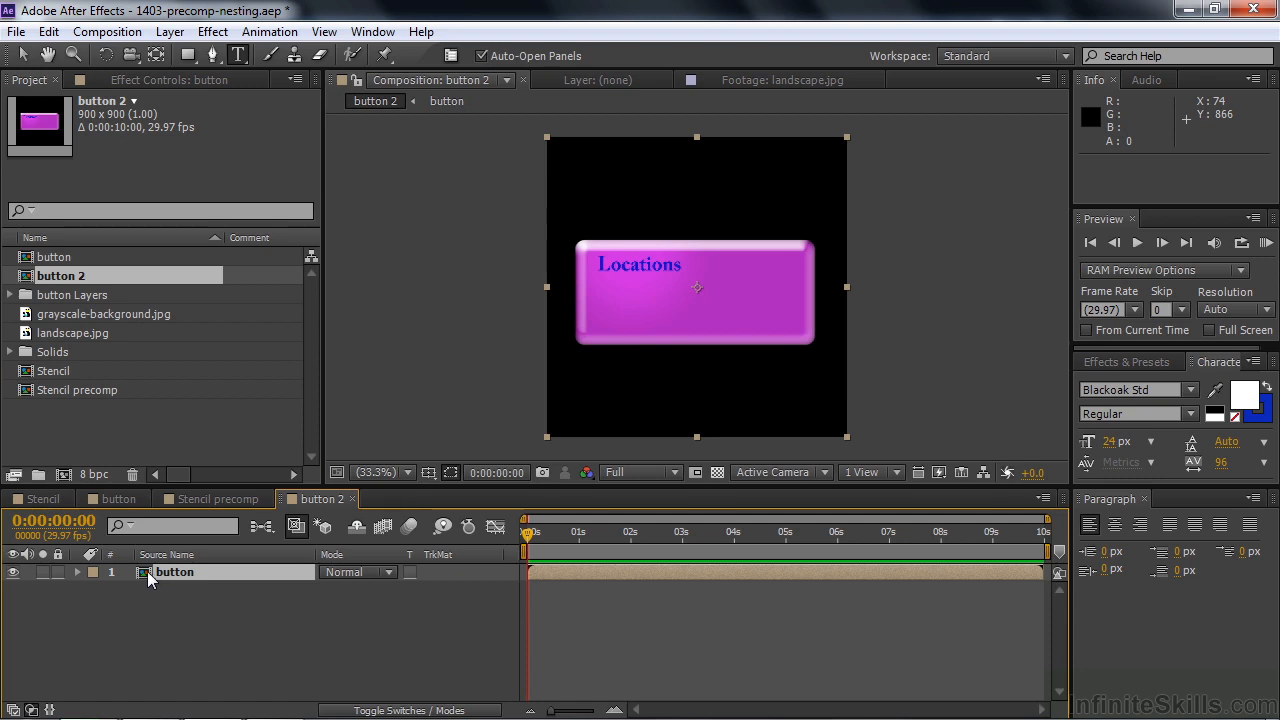
{"action": "key", "text": "Return"}
{"action": "left_click", "coordinate": [86, 278]}
{"action": "key", "text": "BackSpace"}
{"action": "key", "text": "BackSpace"}
{"action": "type", "text": "-main1"}
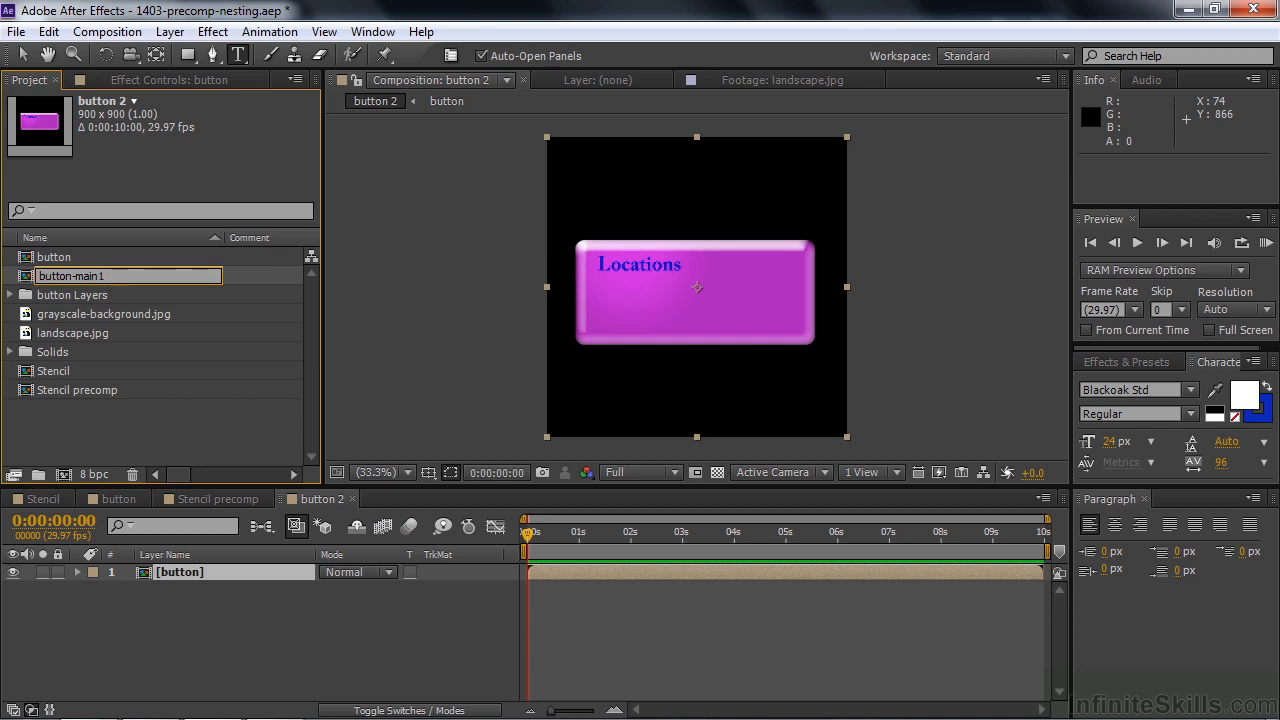
{"action": "key", "text": "Return"}
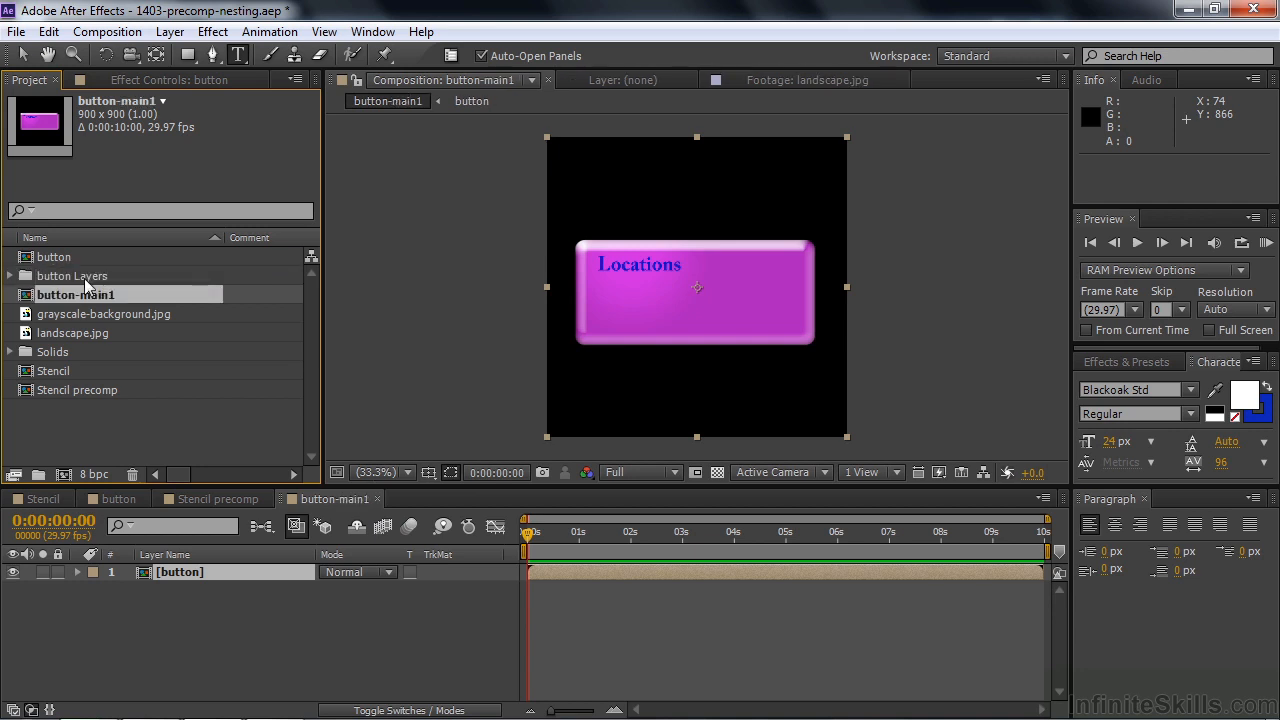
{"action": "left_click", "coordinate": [199, 552]}
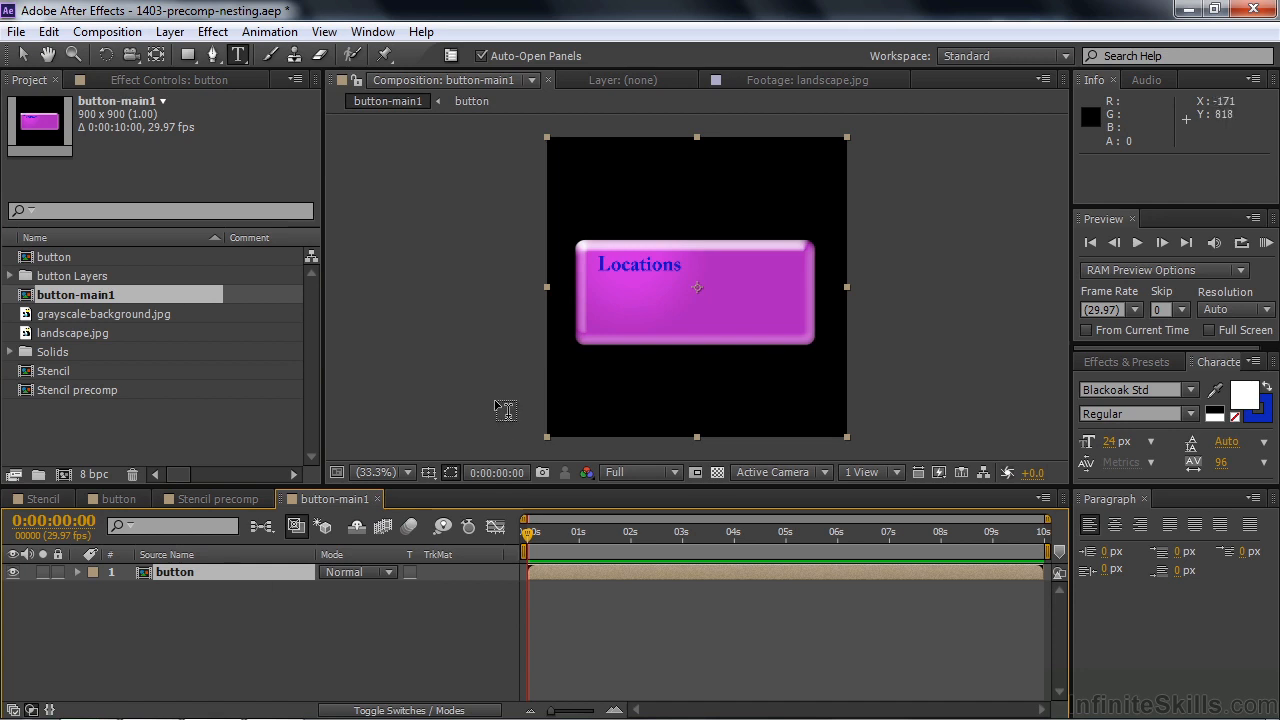
Add the text "House" to the button-main1 composition and move it below the Locations heading, to about 210, 543
{"action": "left_click", "coordinate": [611, 314]}
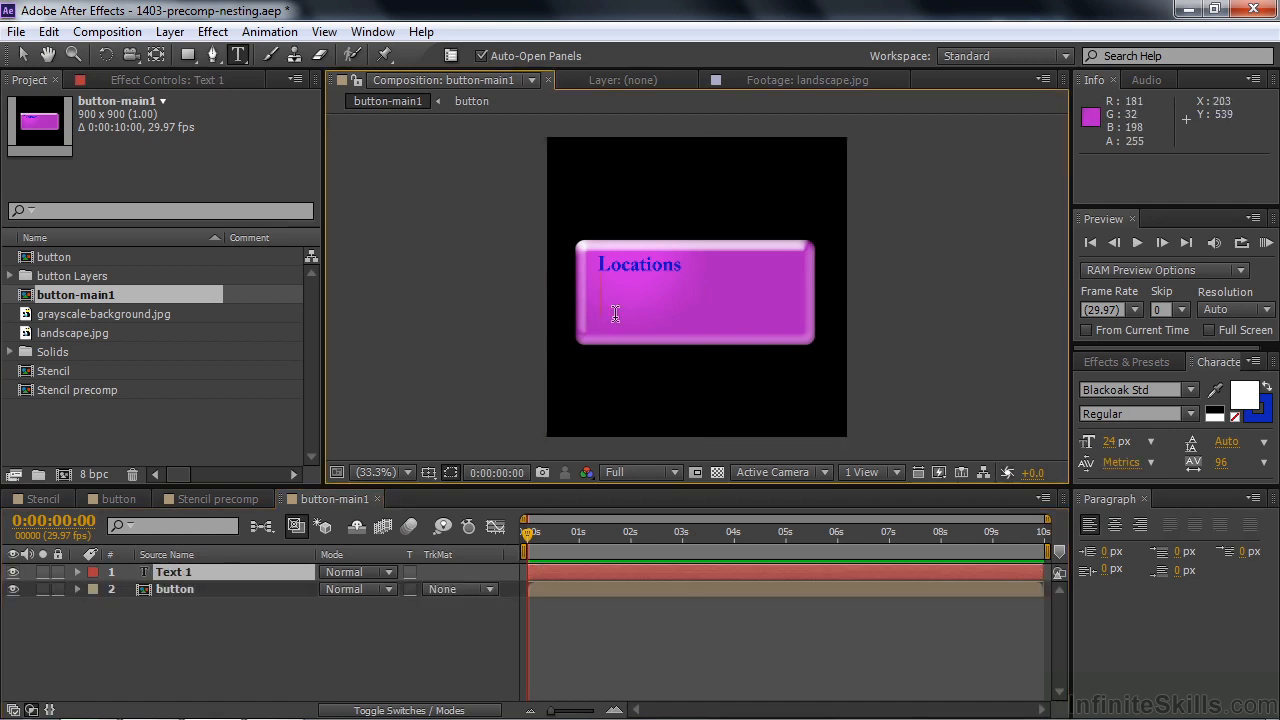
{"action": "type", "text": "House"}
{"action": "key", "text": "KP_Enter"}
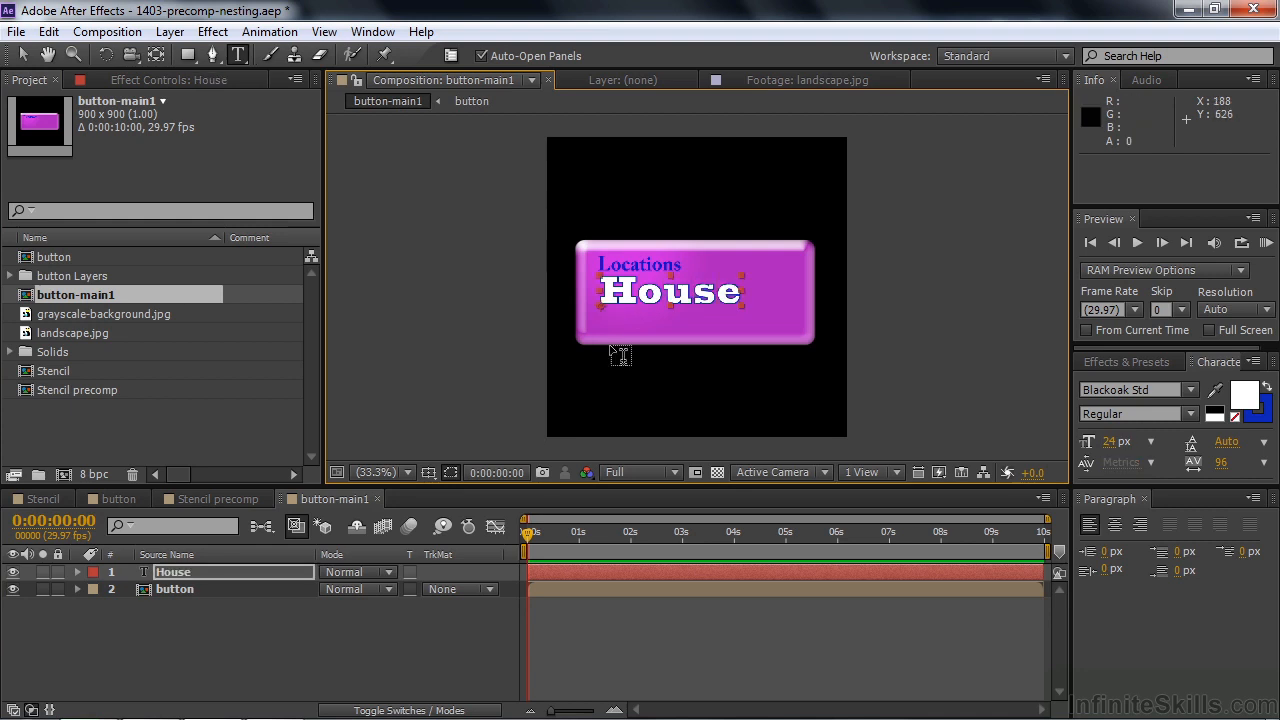
{"action": "key", "text": "v"}
{"action": "left_click_drag", "start_coordinate": [638, 299], "coordinate": [659, 313]}
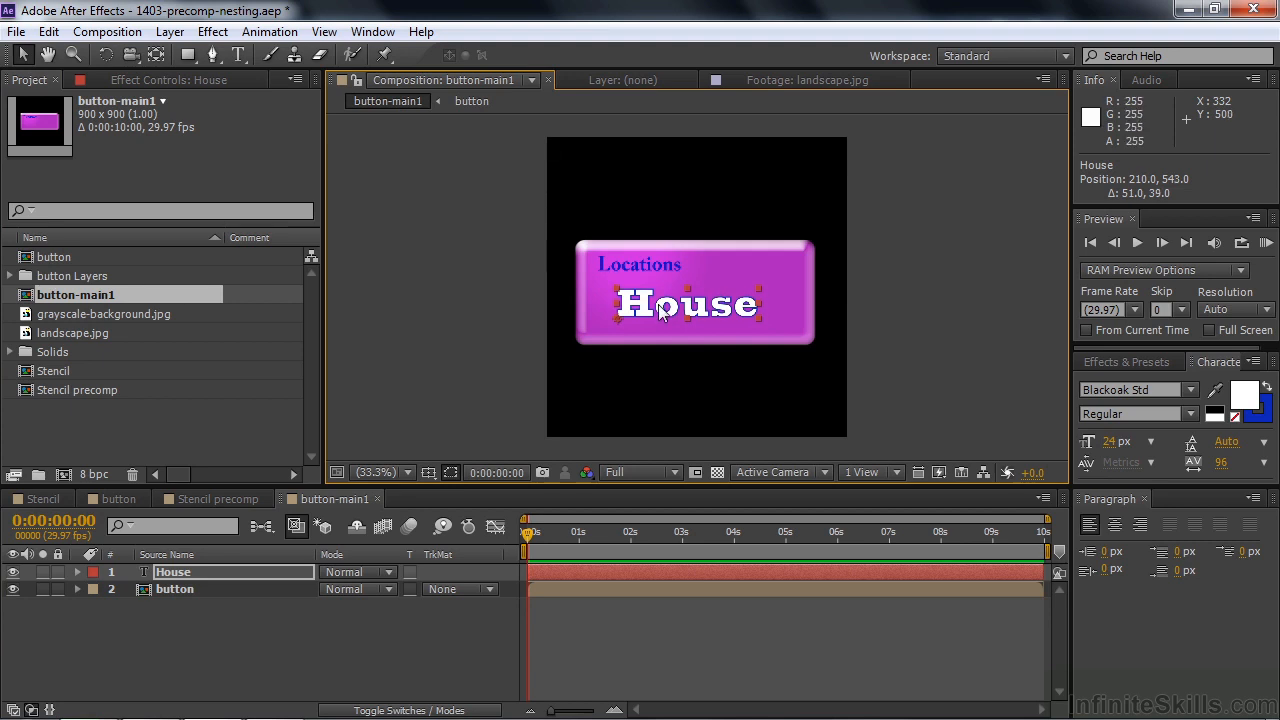
{"action": "left_click", "coordinate": [261, 619]}
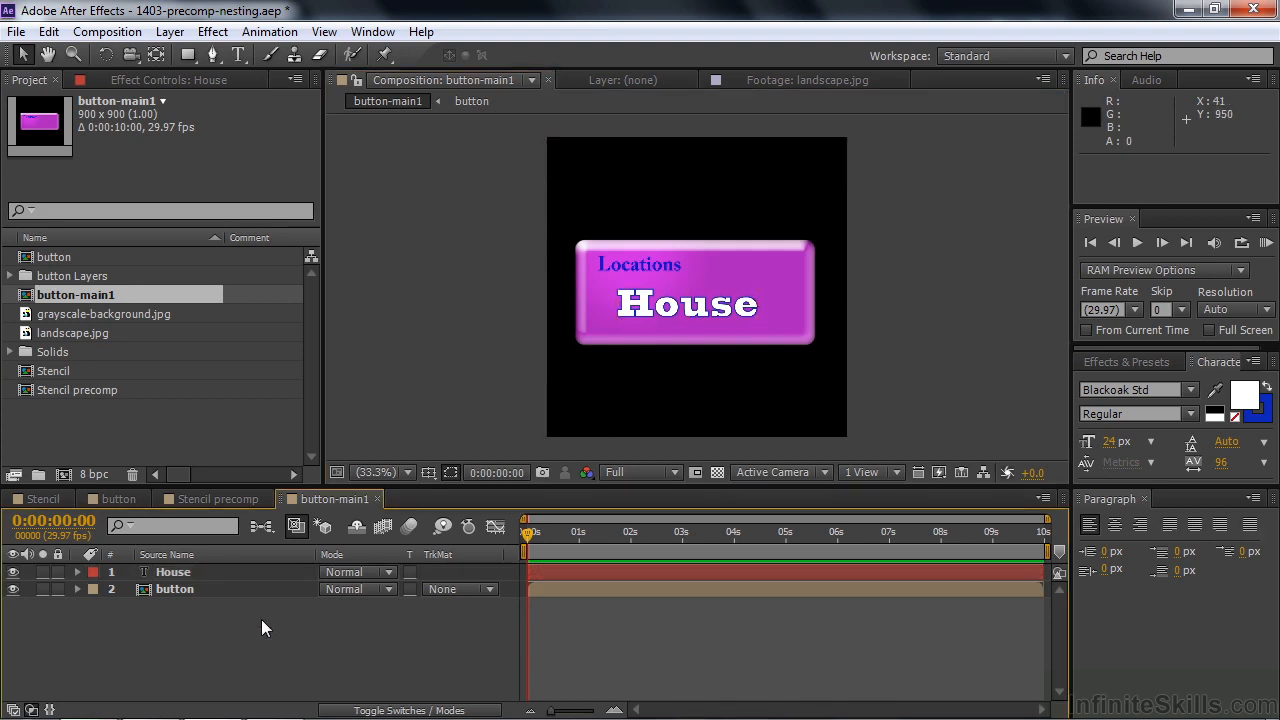
Duplicate the button-main1 composition twice in the project
{"action": "left_click", "coordinate": [24, 297]}
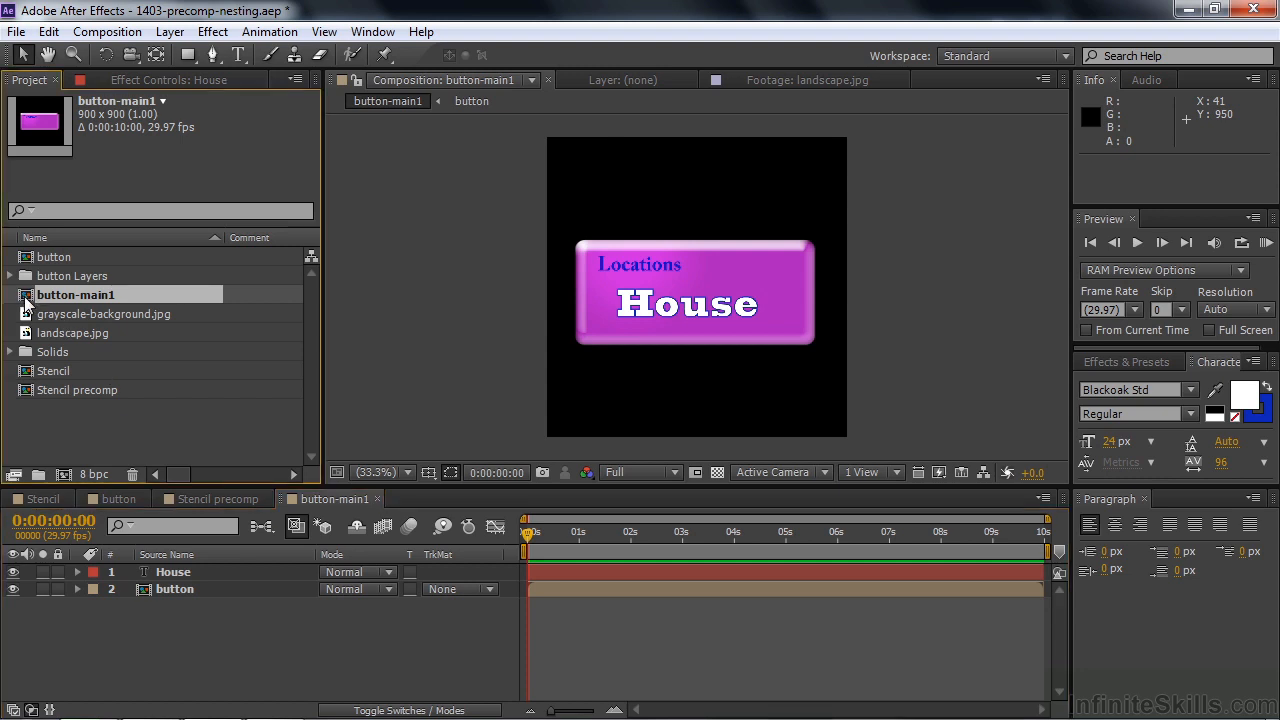
{"action": "key", "text": "ctrl+d"}
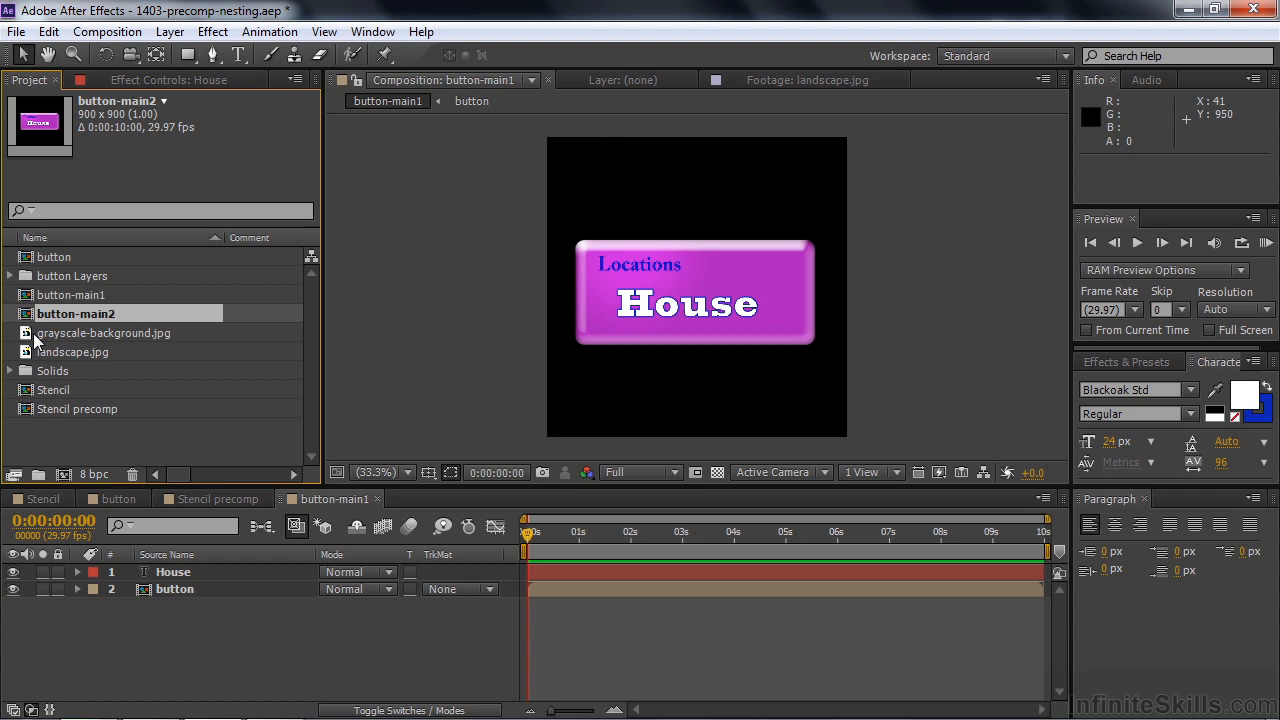
{"action": "key", "text": "ctrl+d"}
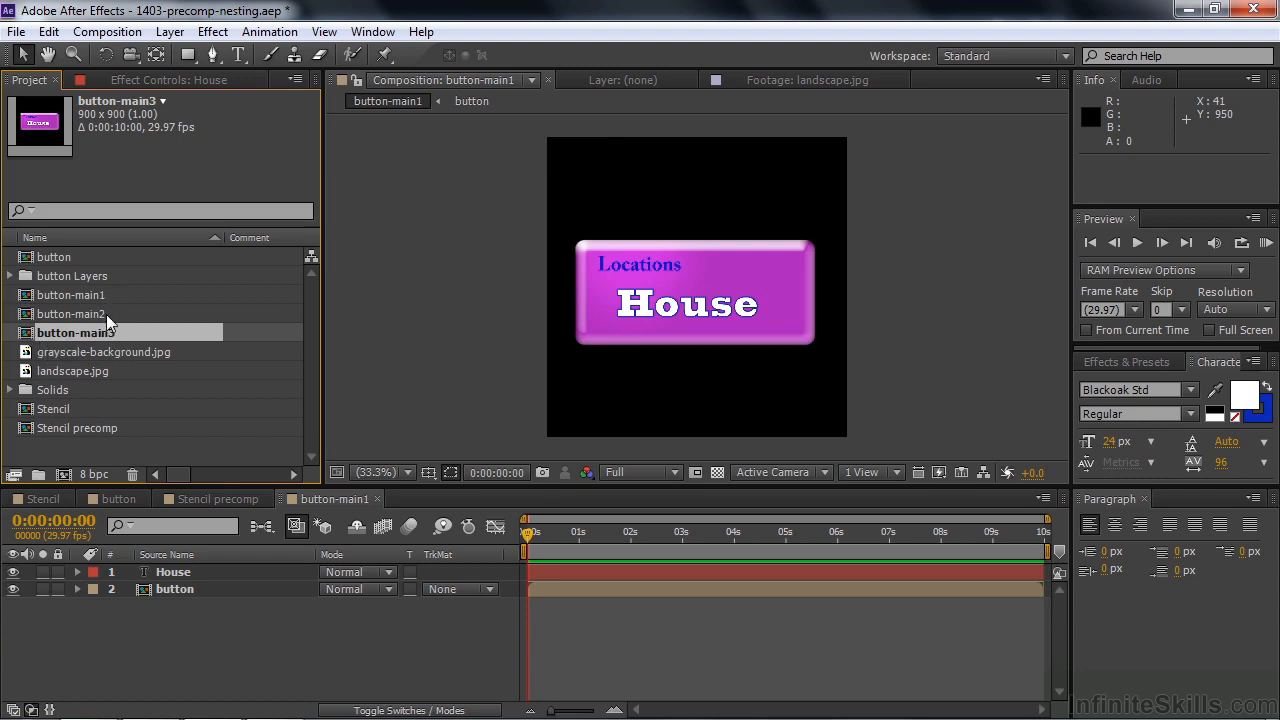
Change the "House" text in the button-main2 composition to "Forest"
{"action": "double_click", "coordinate": [42, 314]}
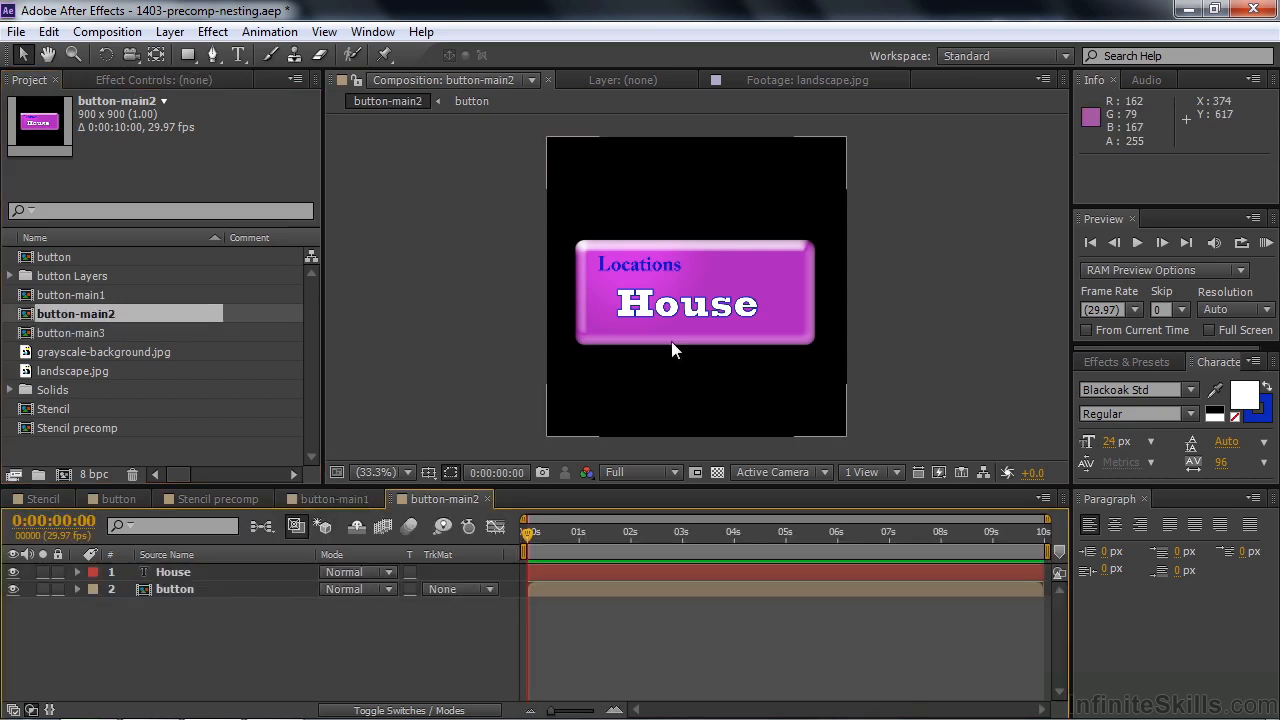
{"action": "double_click", "coordinate": [666, 307]}
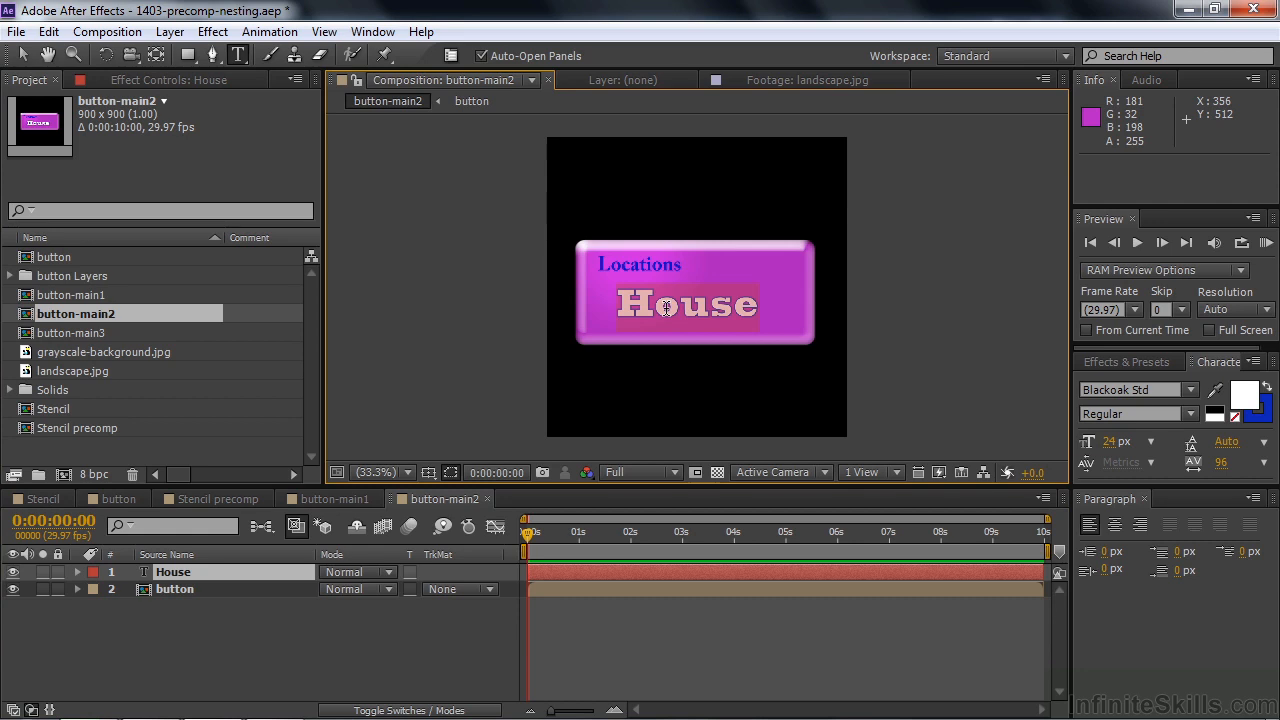
{"action": "type", "text": "Forest"}
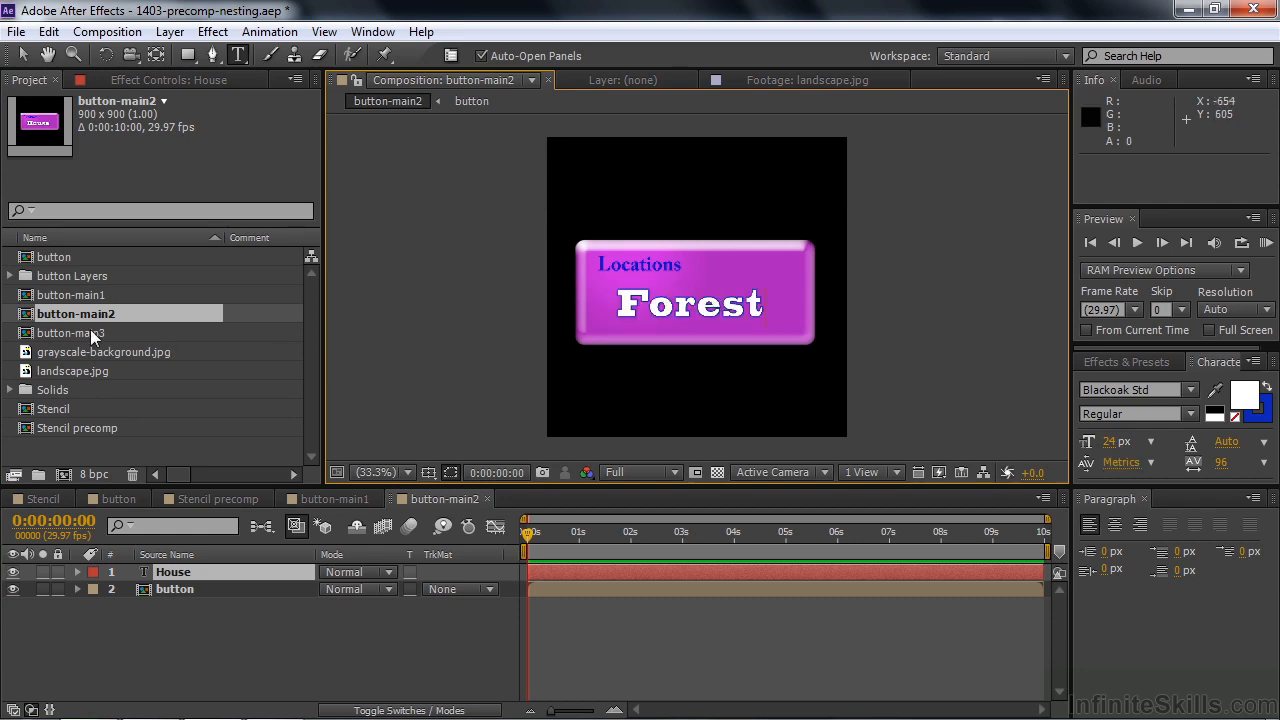
Change the "House" text in the button-main3 composition to "Stream"
{"action": "double_click", "coordinate": [44, 333]}
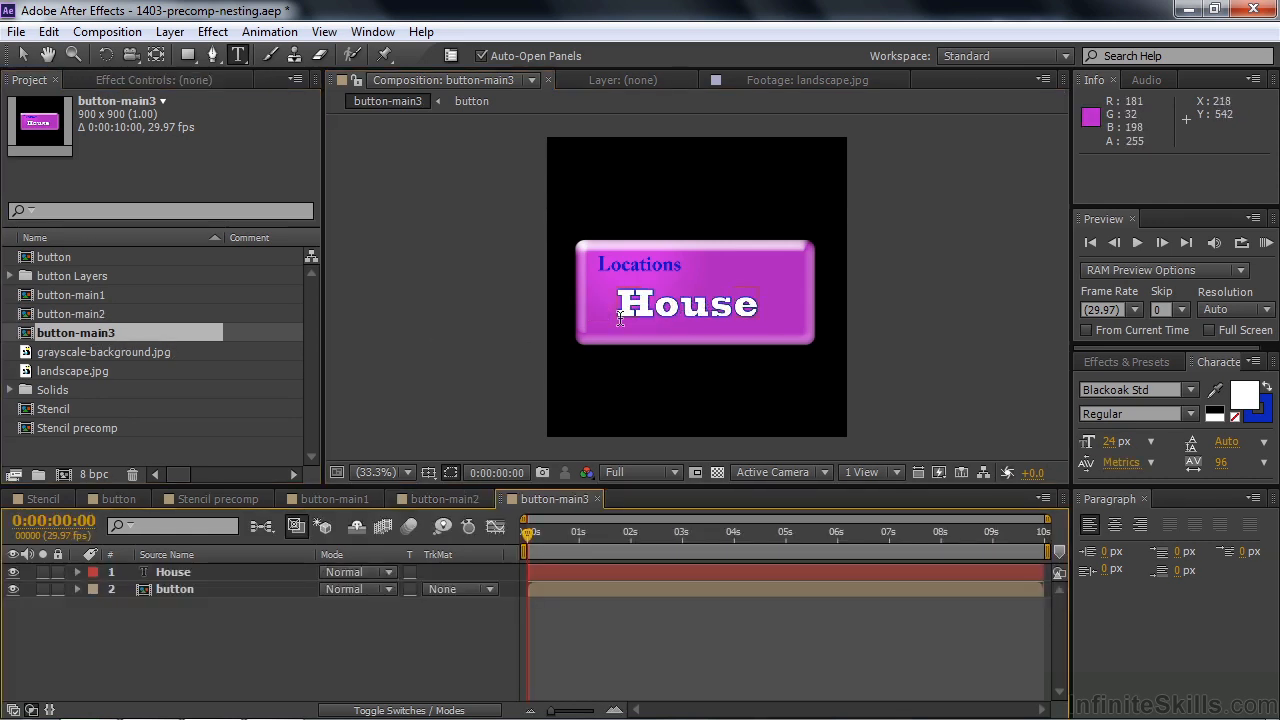
{"action": "double_click", "coordinate": [645, 301]}
{"action": "type", "text": "Stream"}
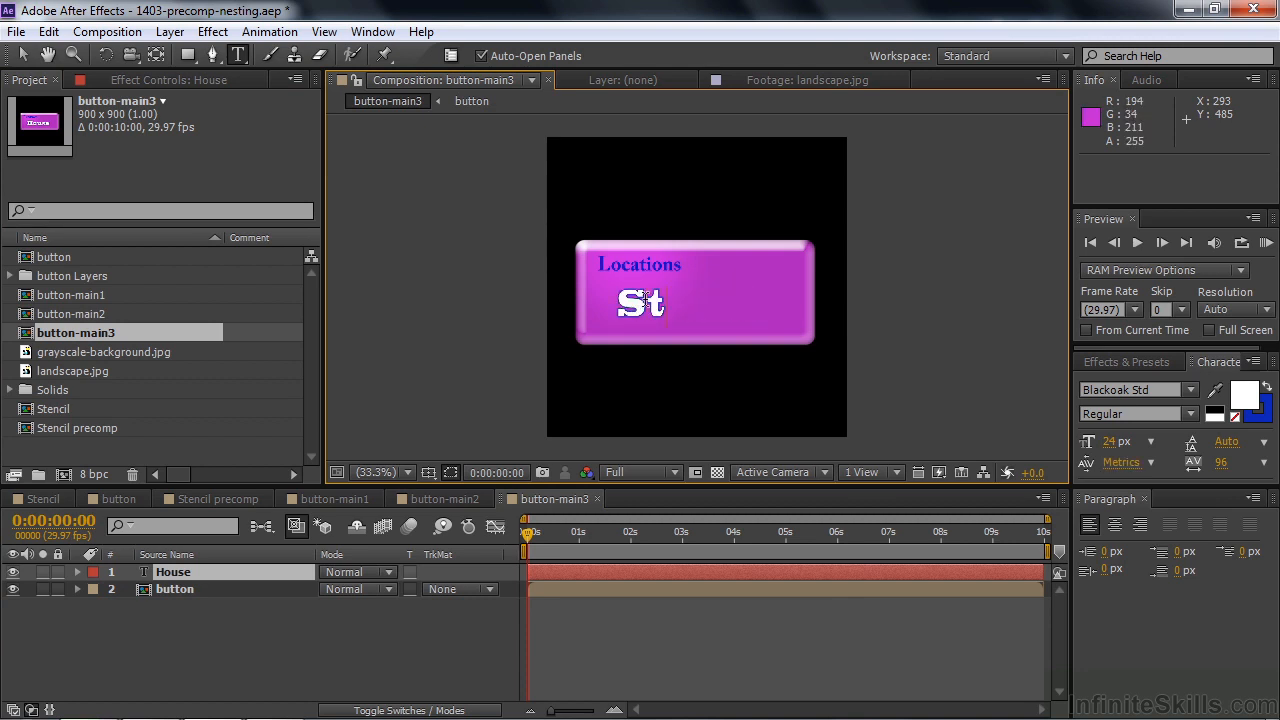
Finish the Stream text edit in button-main3 and create a new composition from landscape.jpg
{"action": "left_click", "coordinate": [169, 647]}
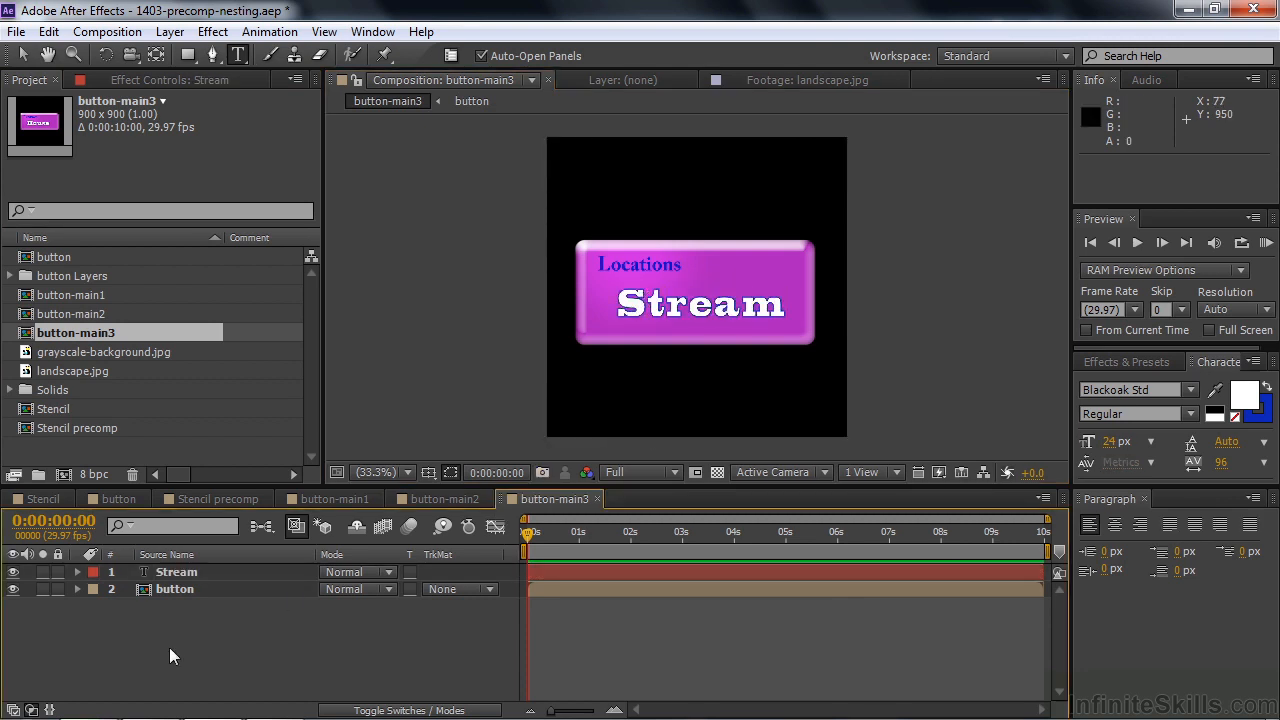
{"action": "double_click", "coordinate": [36, 259]}
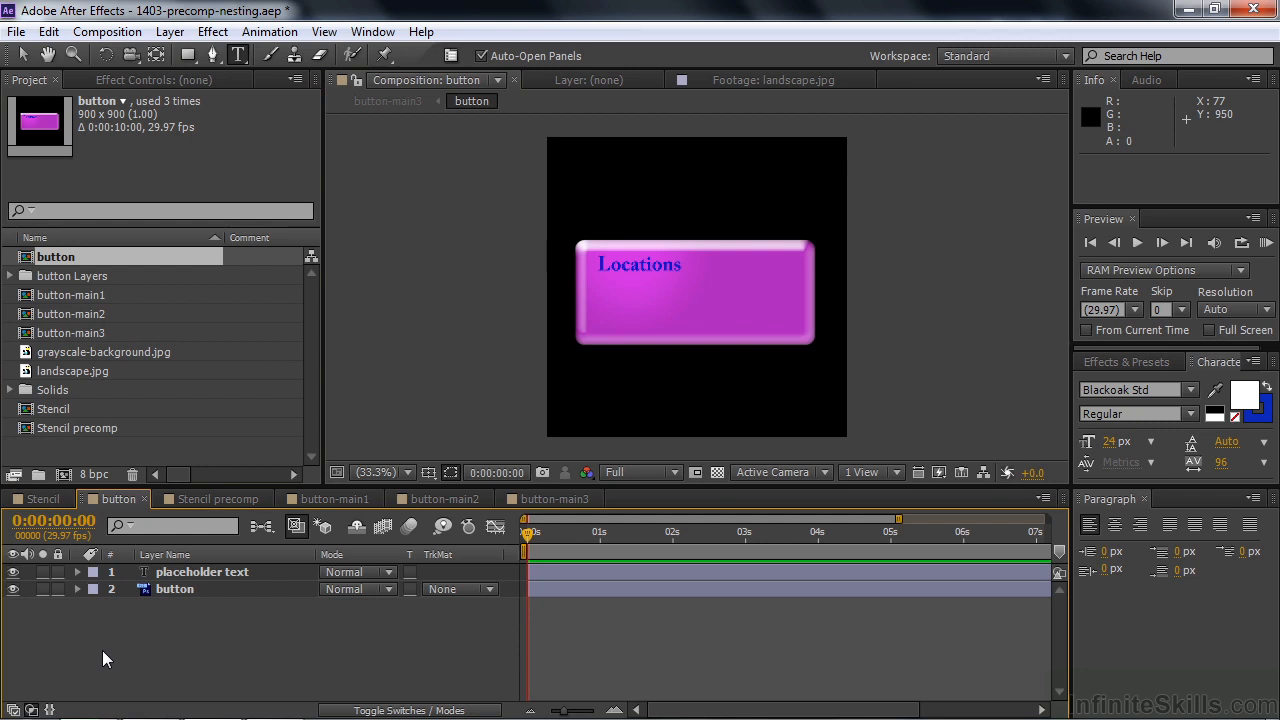
{"action": "left_click", "coordinate": [27, 376]}
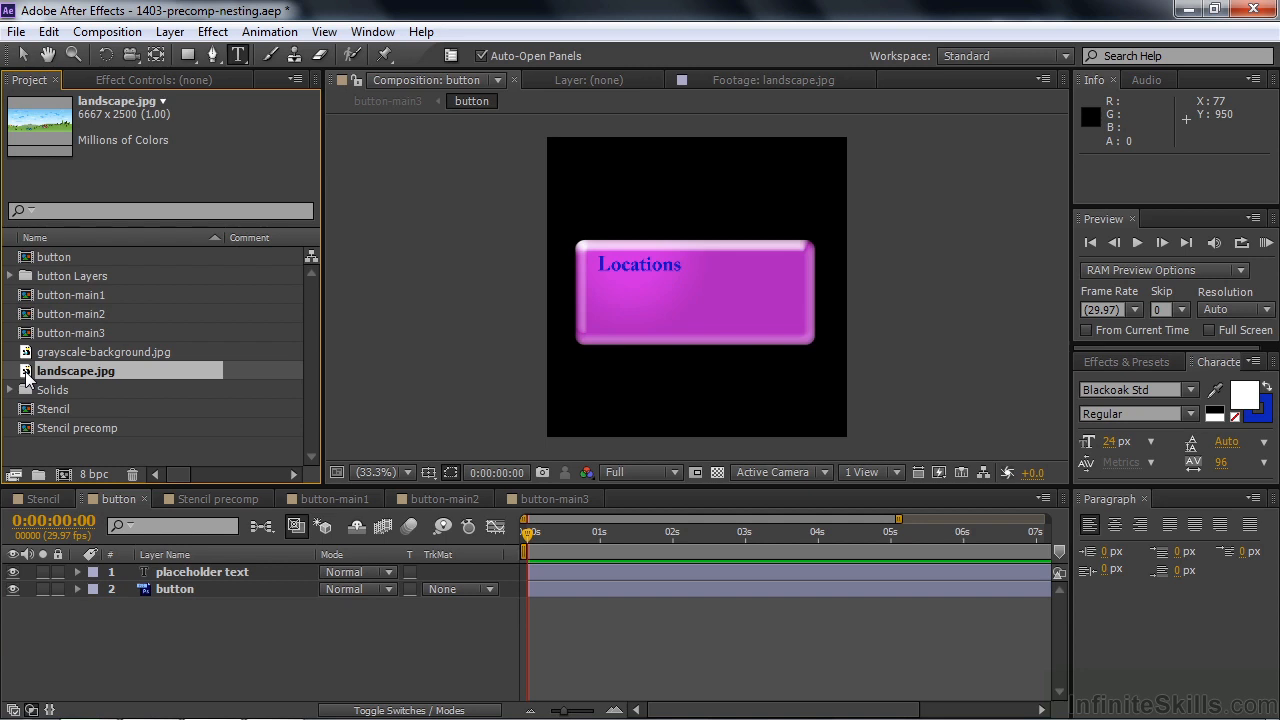
{"action": "left_click_drag", "start_coordinate": [26, 372], "coordinate": [60, 475]}
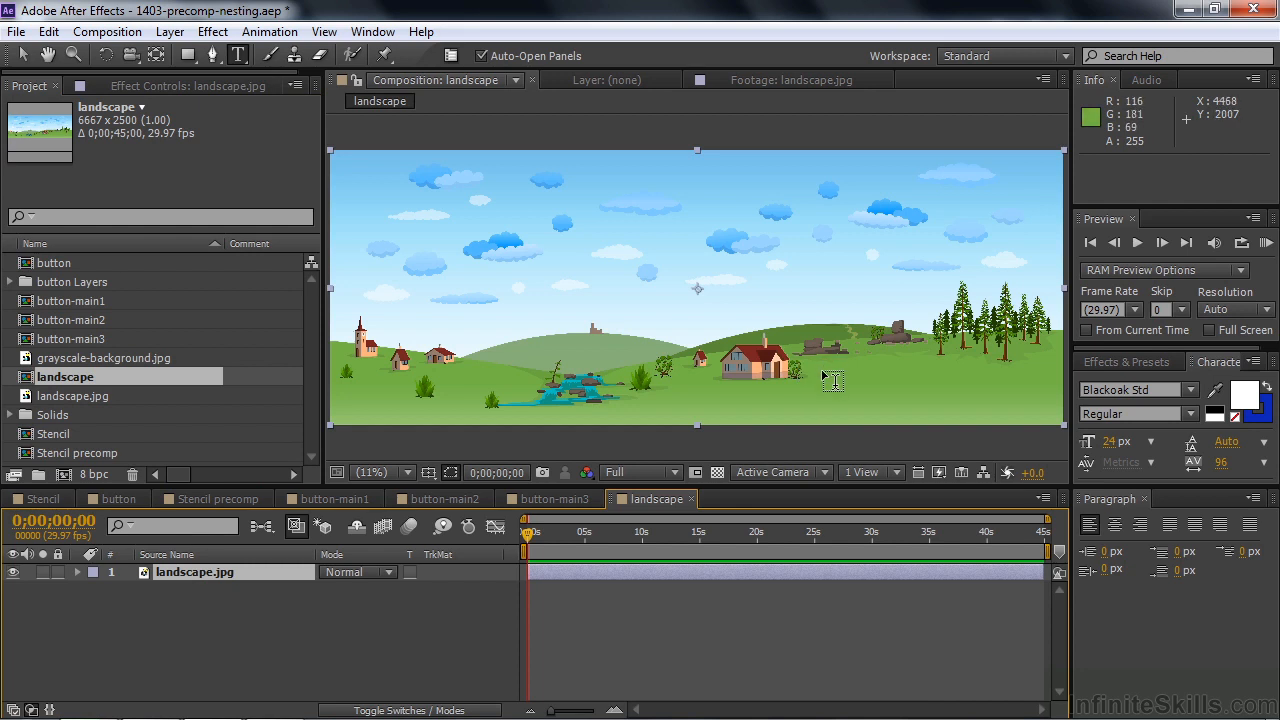
Add button-main1 to the landscape composition and move it above the large house, to about 3869, 1399
{"action": "left_click_drag", "start_coordinate": [28, 310], "coordinate": [716, 382]}
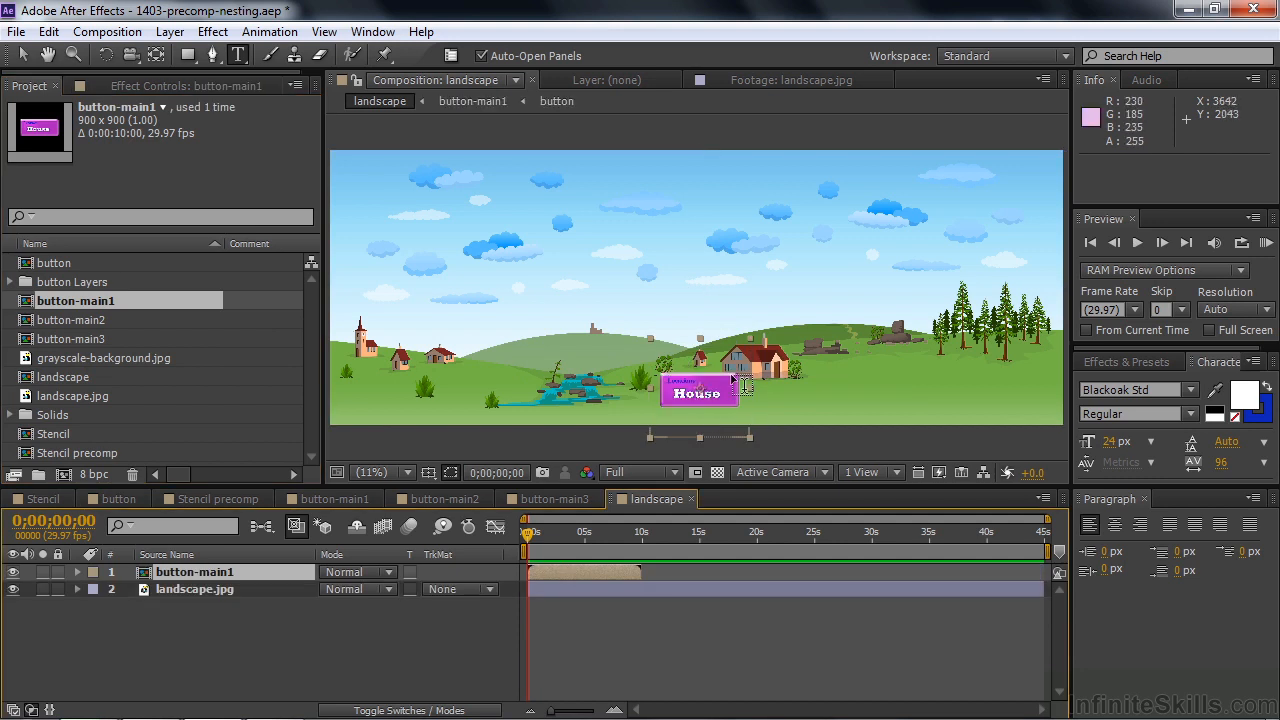
{"action": "key", "text": "v"}
{"action": "left_click_drag", "start_coordinate": [726, 394], "coordinate": [782, 308]}
{"action": "left_click_drag", "start_coordinate": [783, 310], "coordinate": [785, 310]}
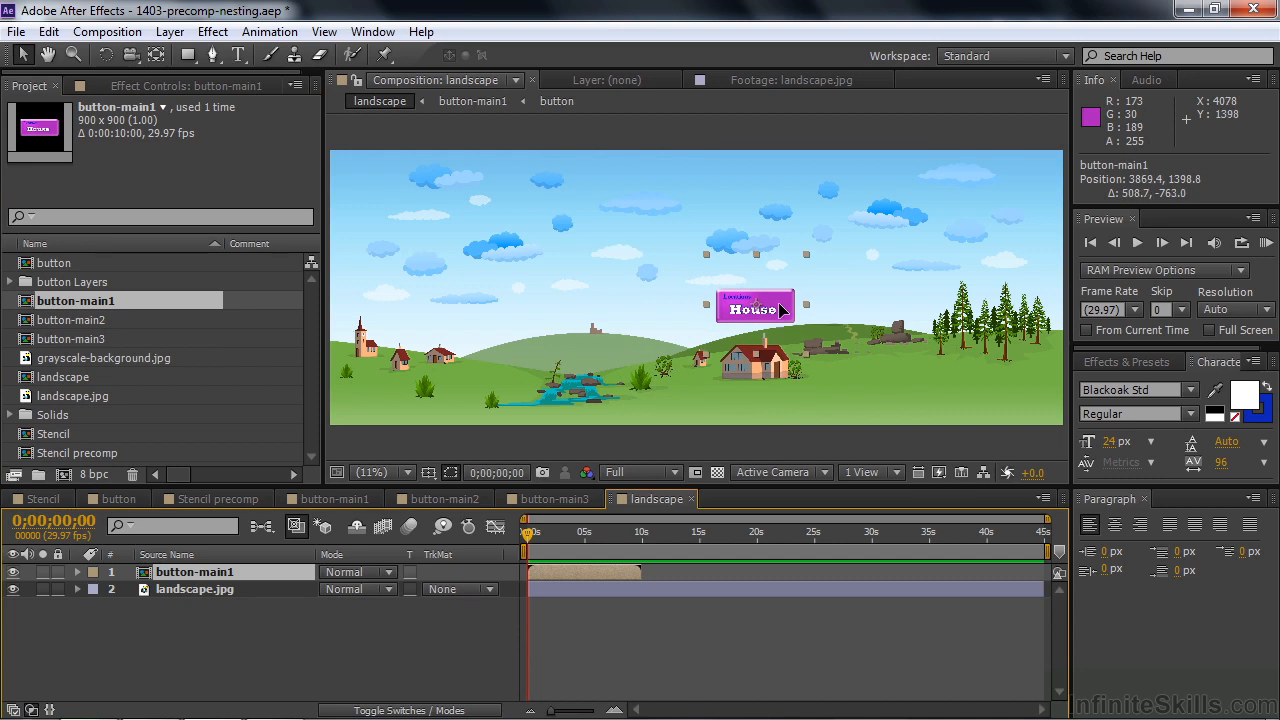
Place button-main2 below the forest at about 5949, 2095 and button-main3 above the stream at about 2171, 1708
{"action": "left_click_drag", "start_coordinate": [28, 327], "coordinate": [1017, 383]}
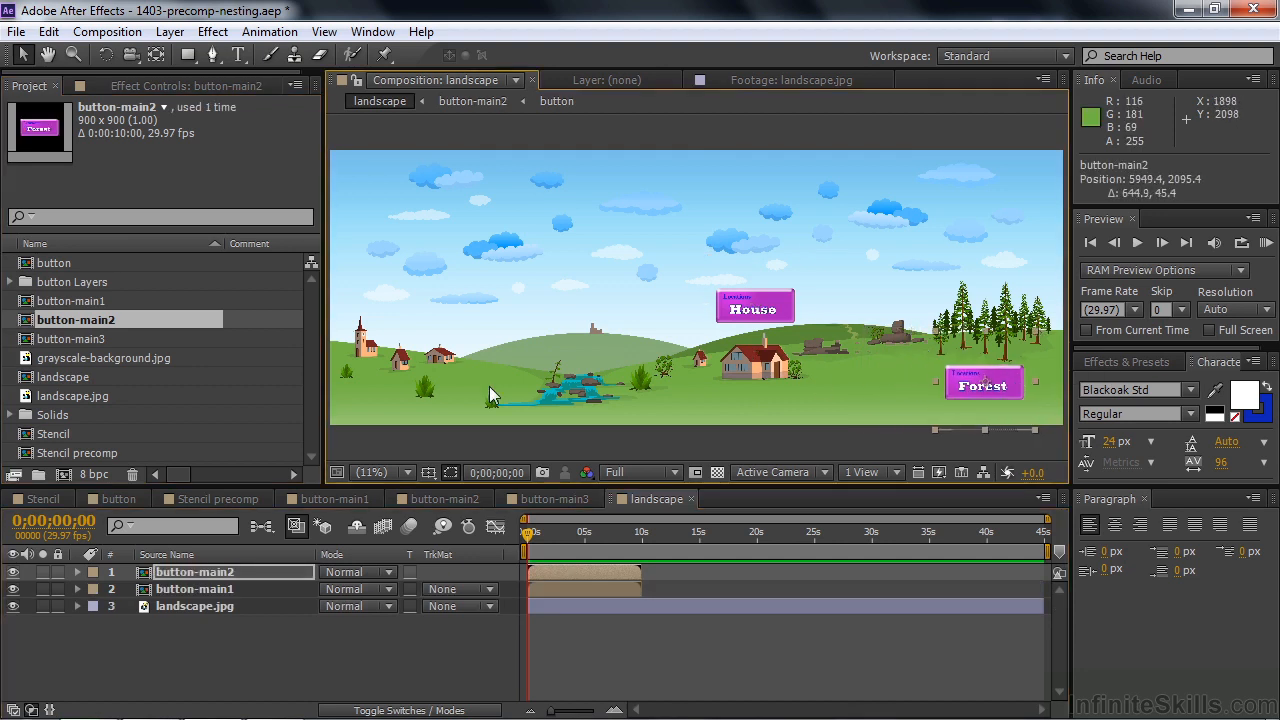
{"action": "left_click", "coordinate": [30, 340]}
{"action": "left_click_drag", "start_coordinate": [26, 340], "coordinate": [583, 340]}
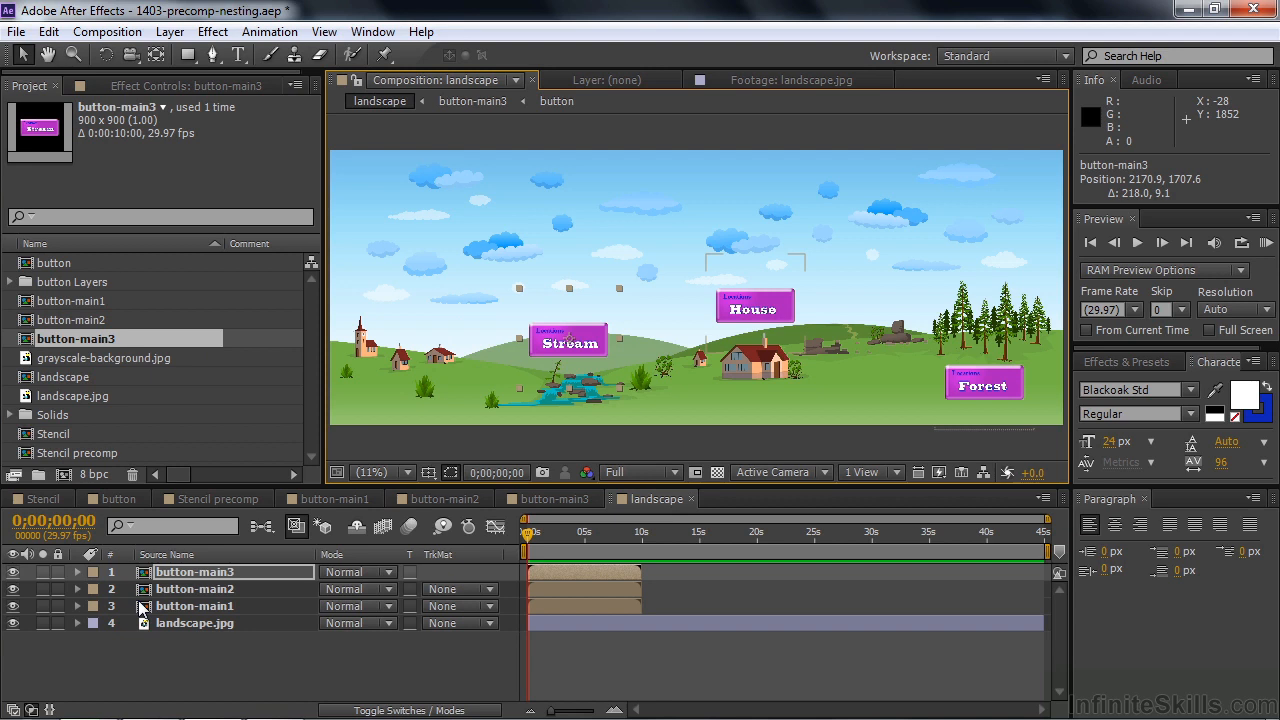
Create an HDTV 1080 29.97 composition named "Final comp" with a duration of 0:00:10:00
{"action": "left_click", "coordinate": [63, 474]}
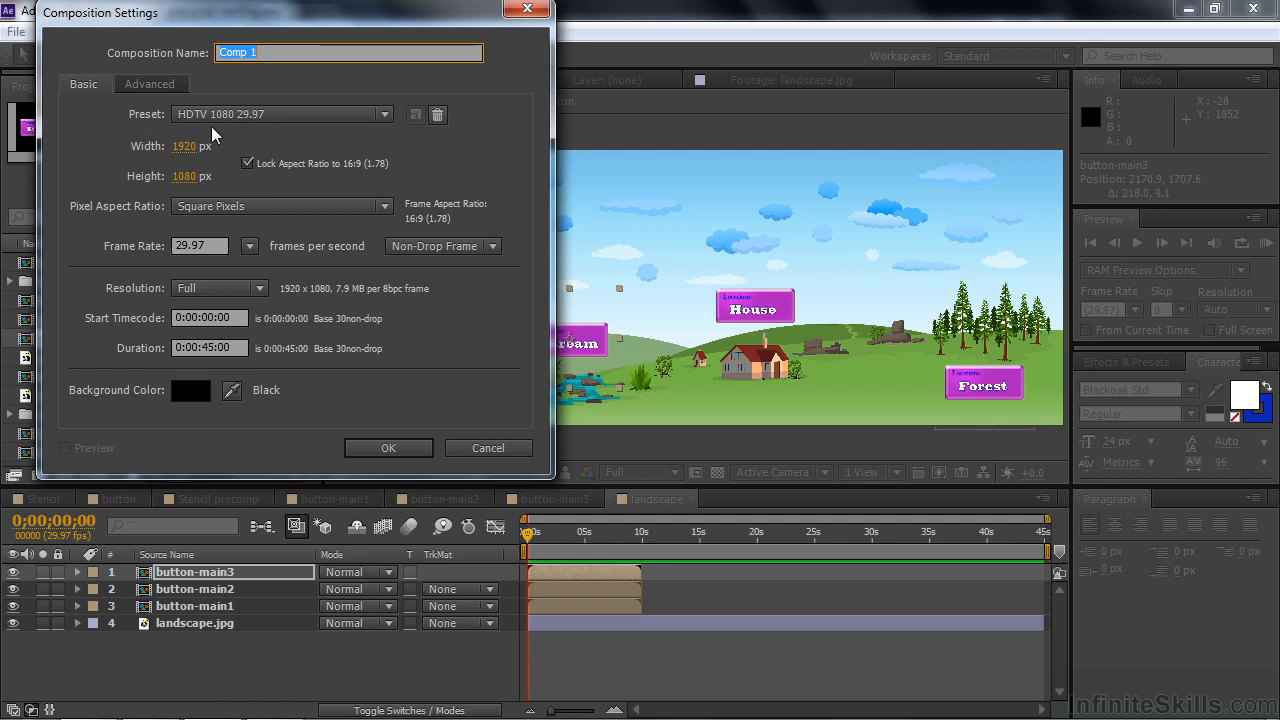
{"action": "type", "text": "Final c"}
{"action": "left_click", "coordinate": [210, 346]}
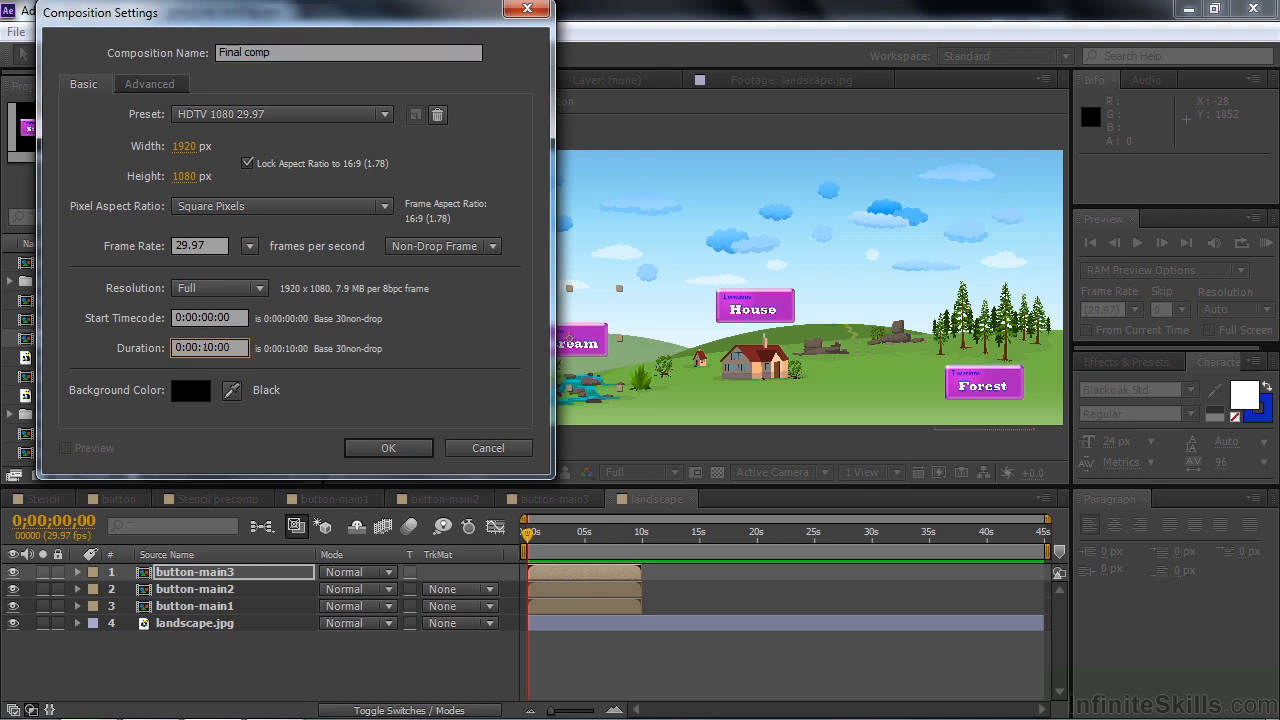
{"action": "left_click", "coordinate": [393, 449]}
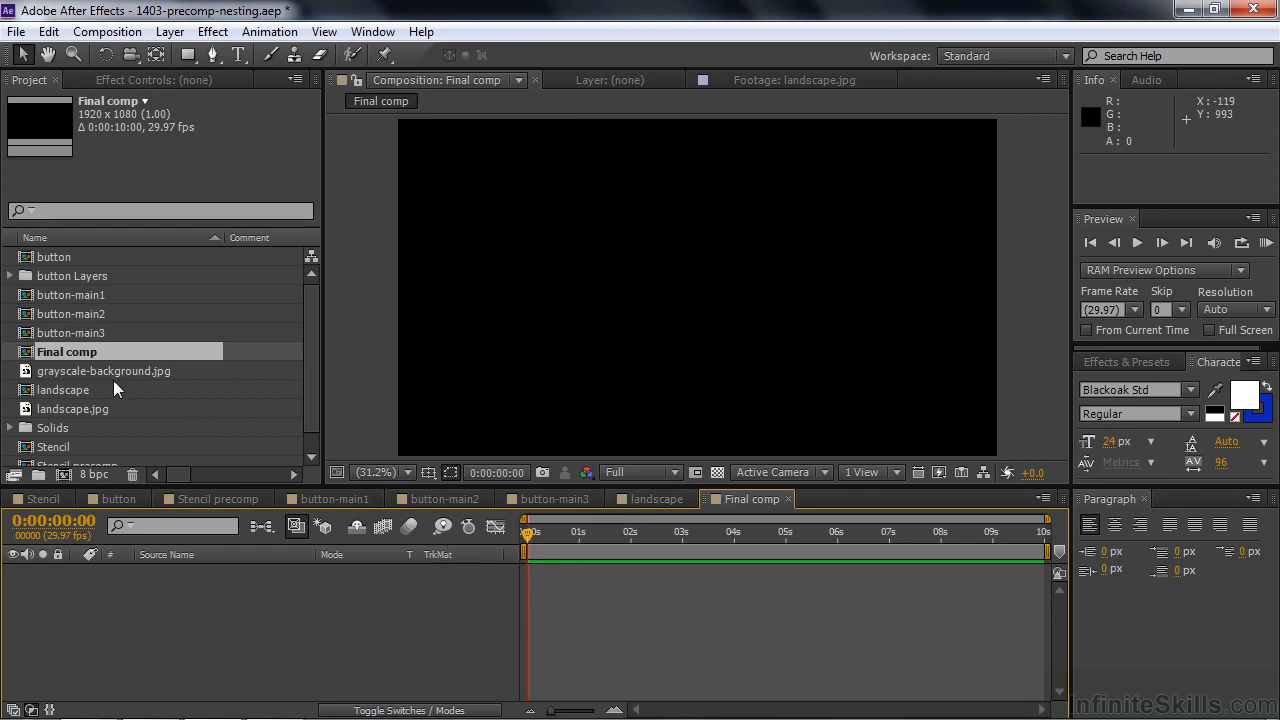
Nest the landscape composition in Final comp and open it as a layer in the Layer view
{"action": "left_click_drag", "start_coordinate": [30, 392], "coordinate": [63, 615]}
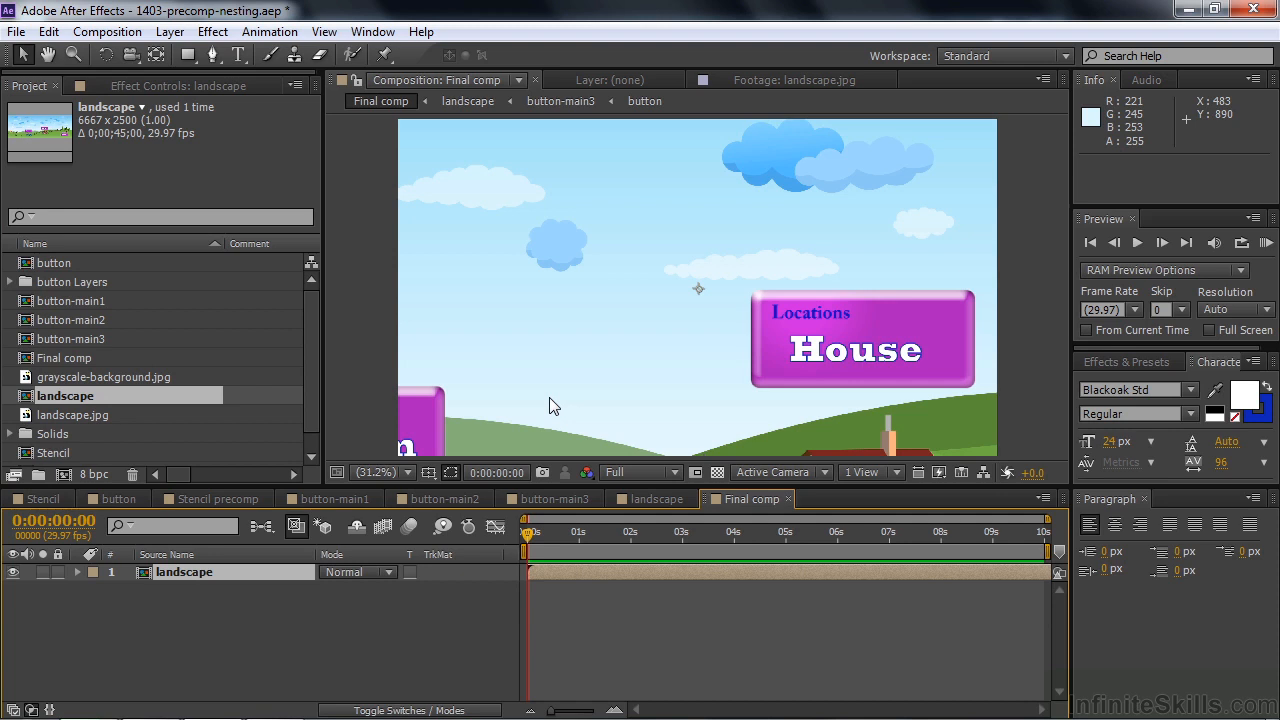
{"action": "double_click", "coordinate": [141, 573]}
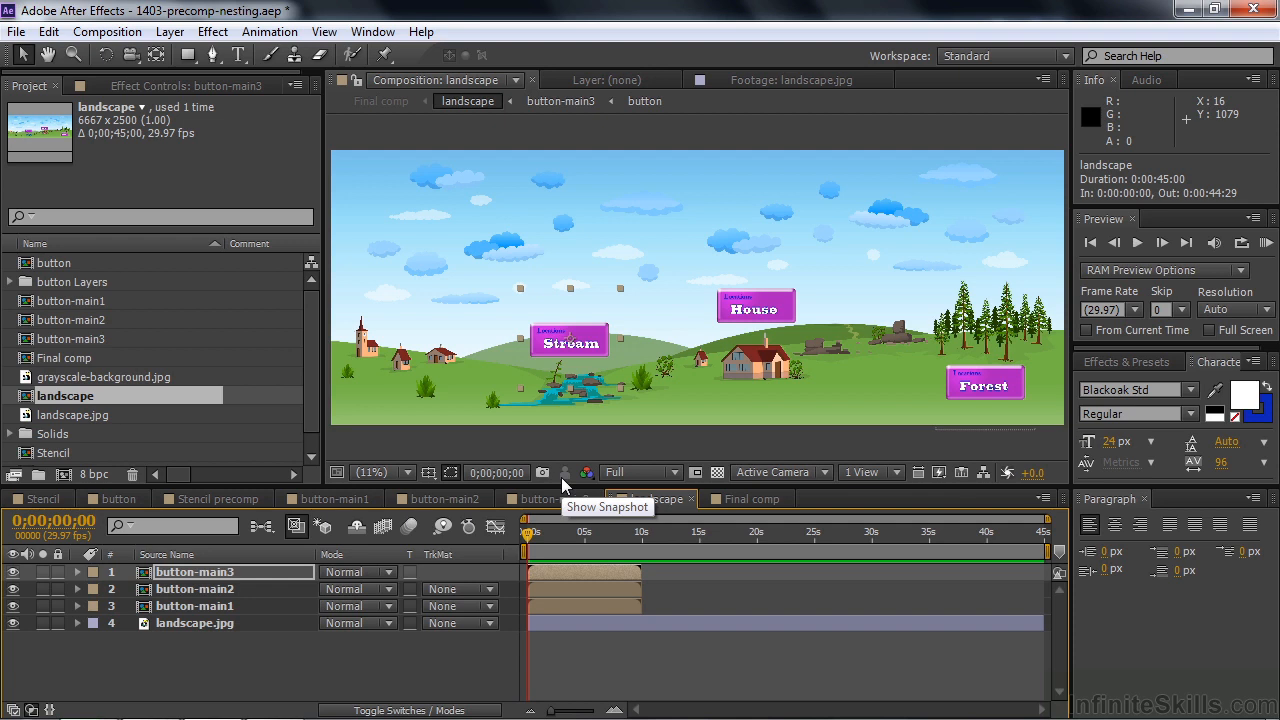
{"action": "left_click", "coordinate": [751, 500]}
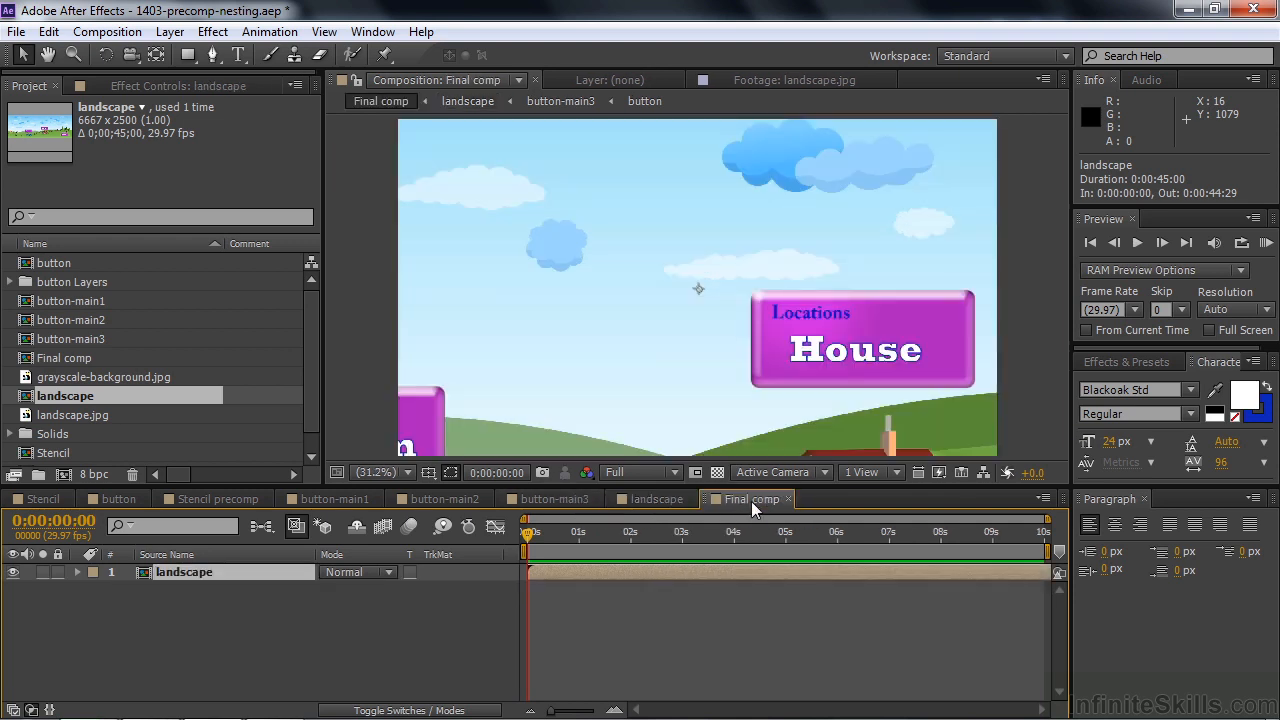
{"action": "right_click", "coordinate": [151, 570]}
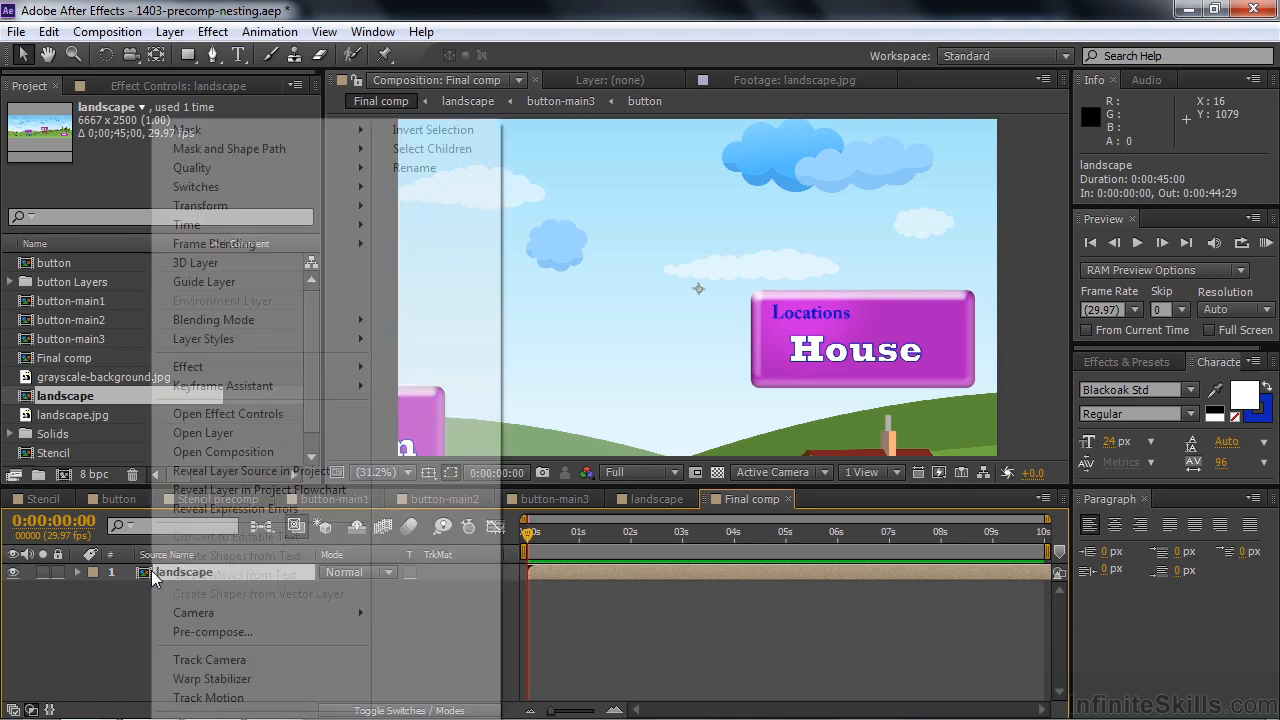
{"action": "left_click", "coordinate": [190, 437]}
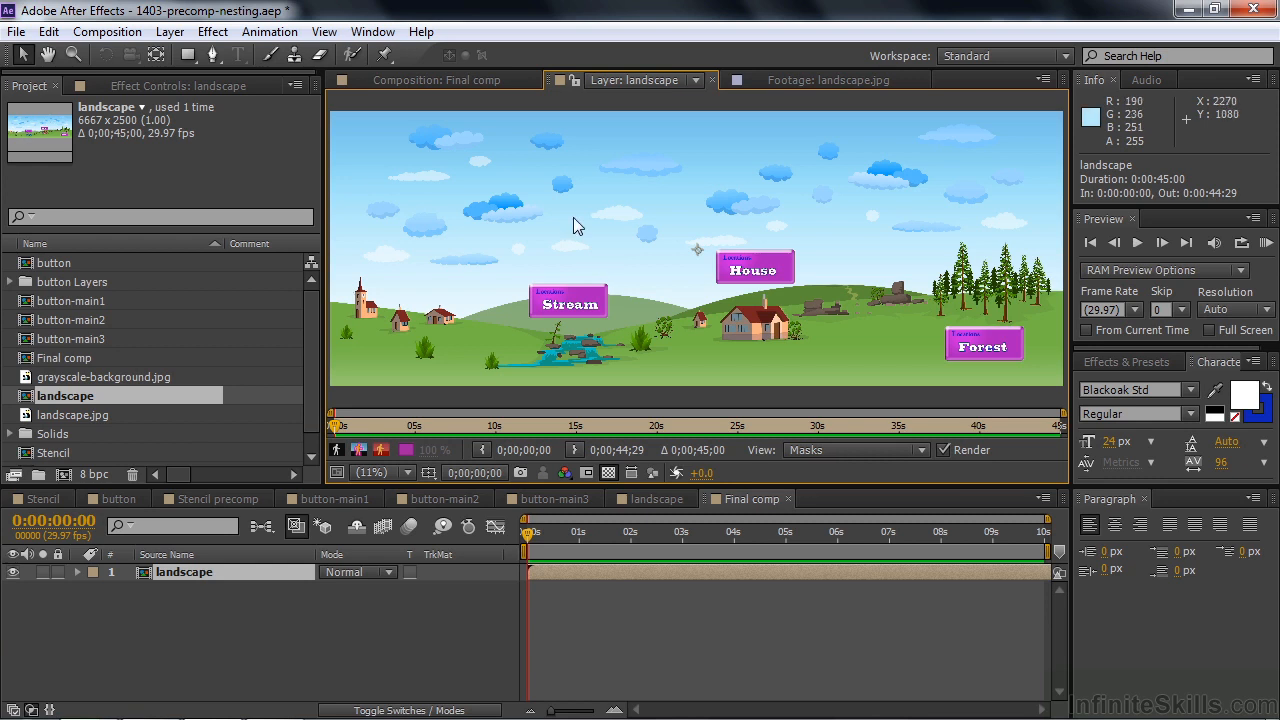
Dock the Final comp view beside the landscape layer view and widen it slightly
{"action": "left_click", "coordinate": [442, 79]}
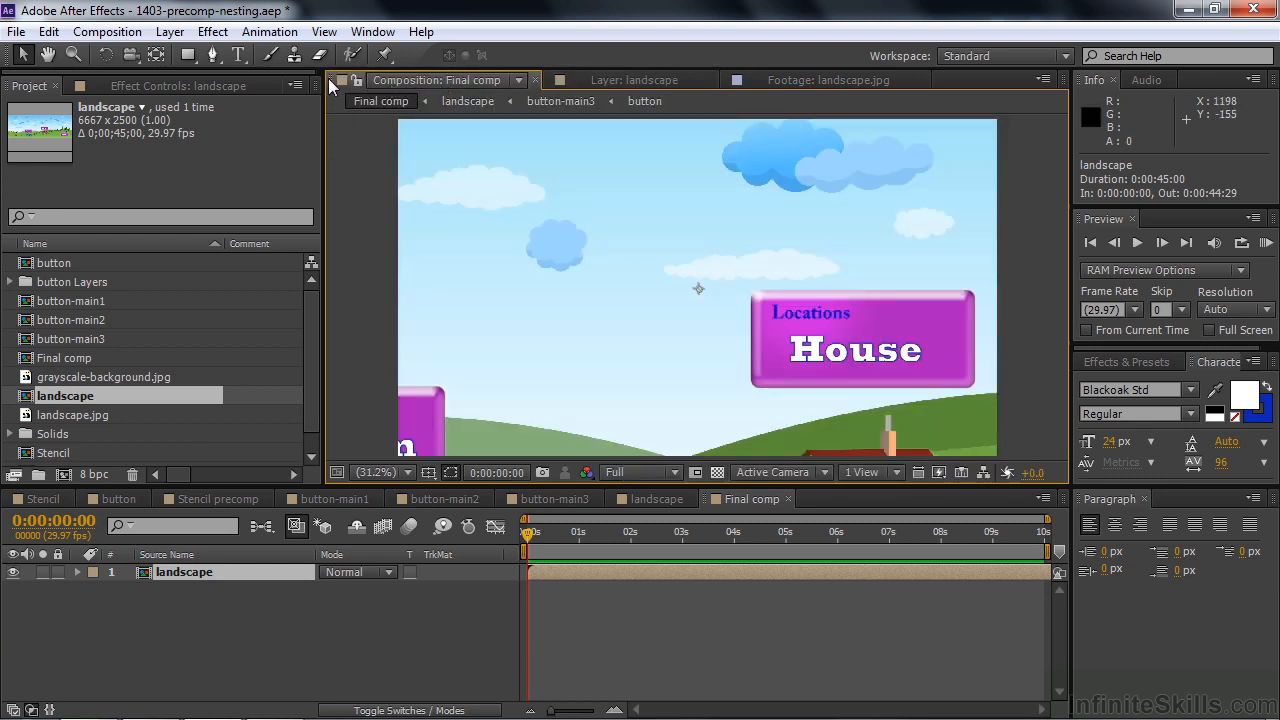
{"action": "left_click_drag", "start_coordinate": [327, 78], "coordinate": [135, 310]}
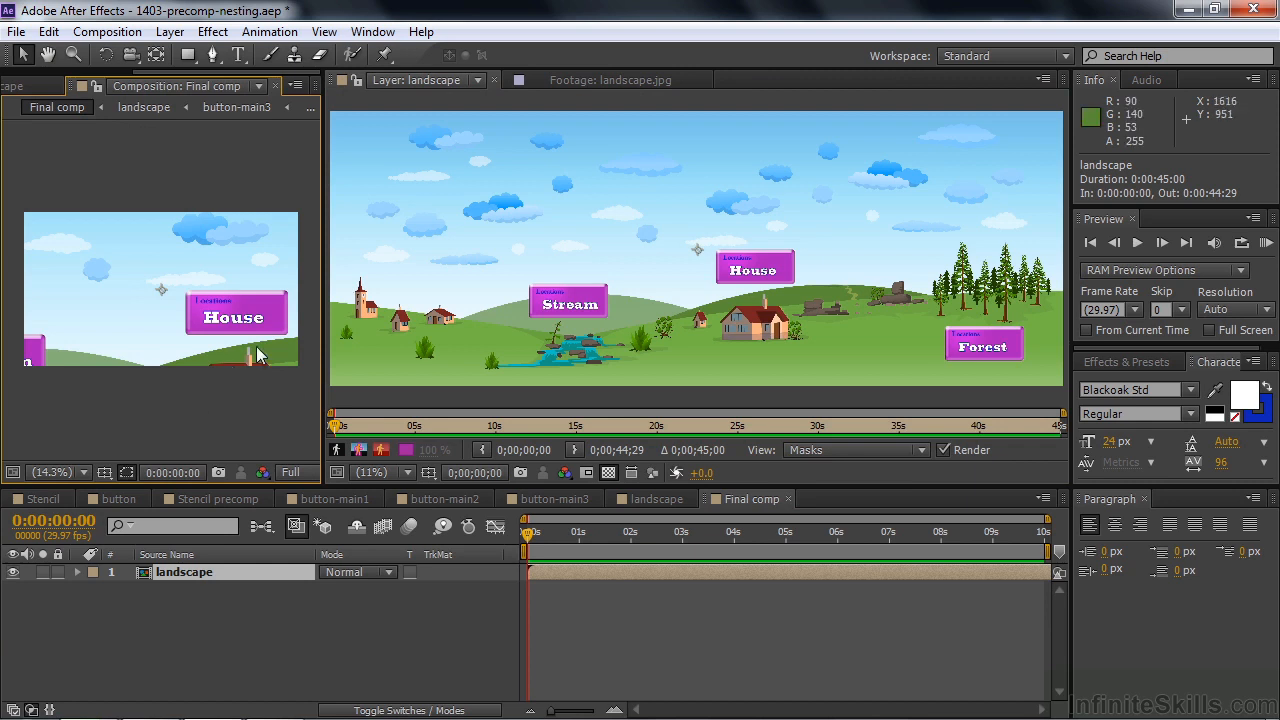
{"action": "left_click_drag", "start_coordinate": [323, 260], "coordinate": [350, 255]}
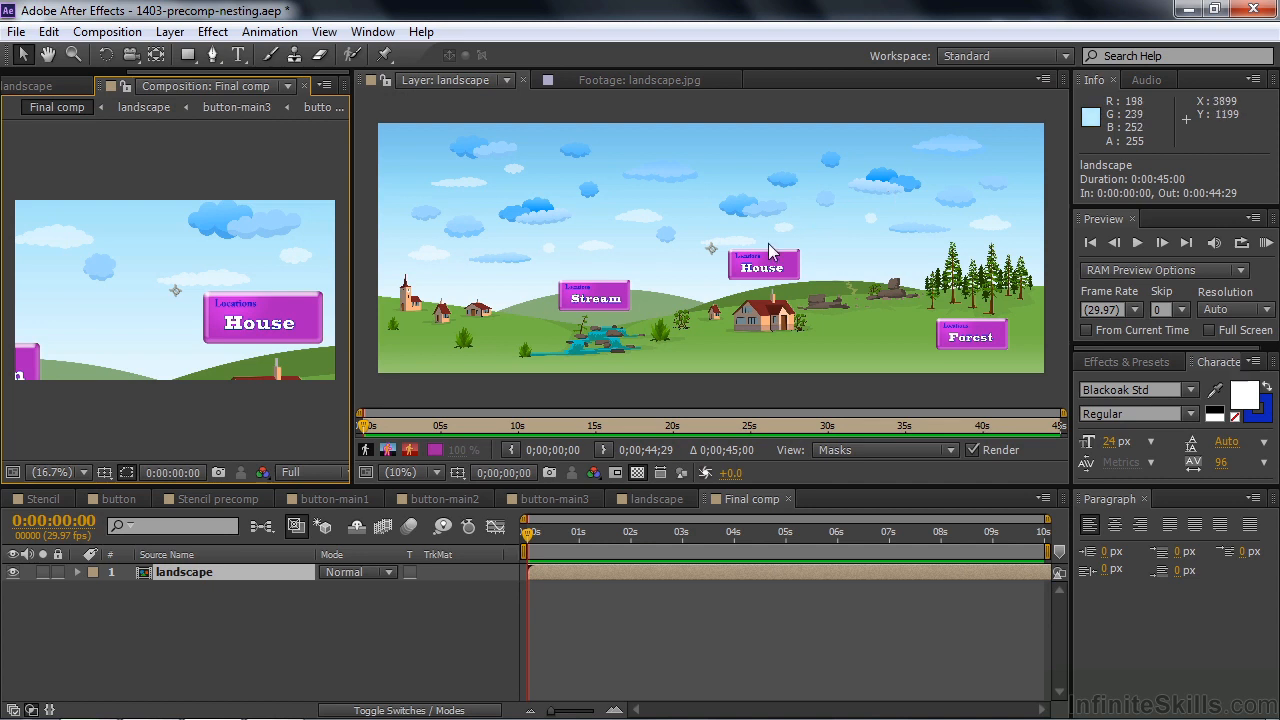
Show the anchor point path in the layer view and move the landscape anchor point onto the large house, about 3893.5, 1670
{"action": "left_click", "coordinate": [949, 450]}
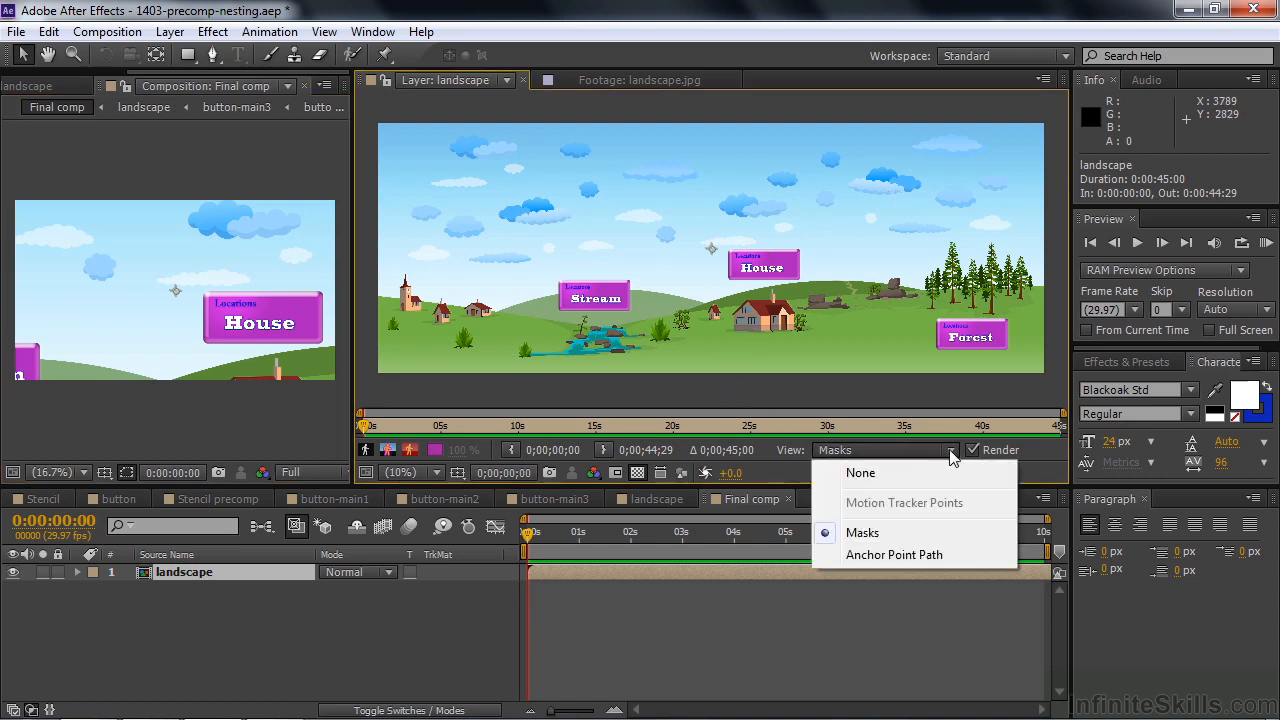
{"action": "left_click", "coordinate": [900, 556]}
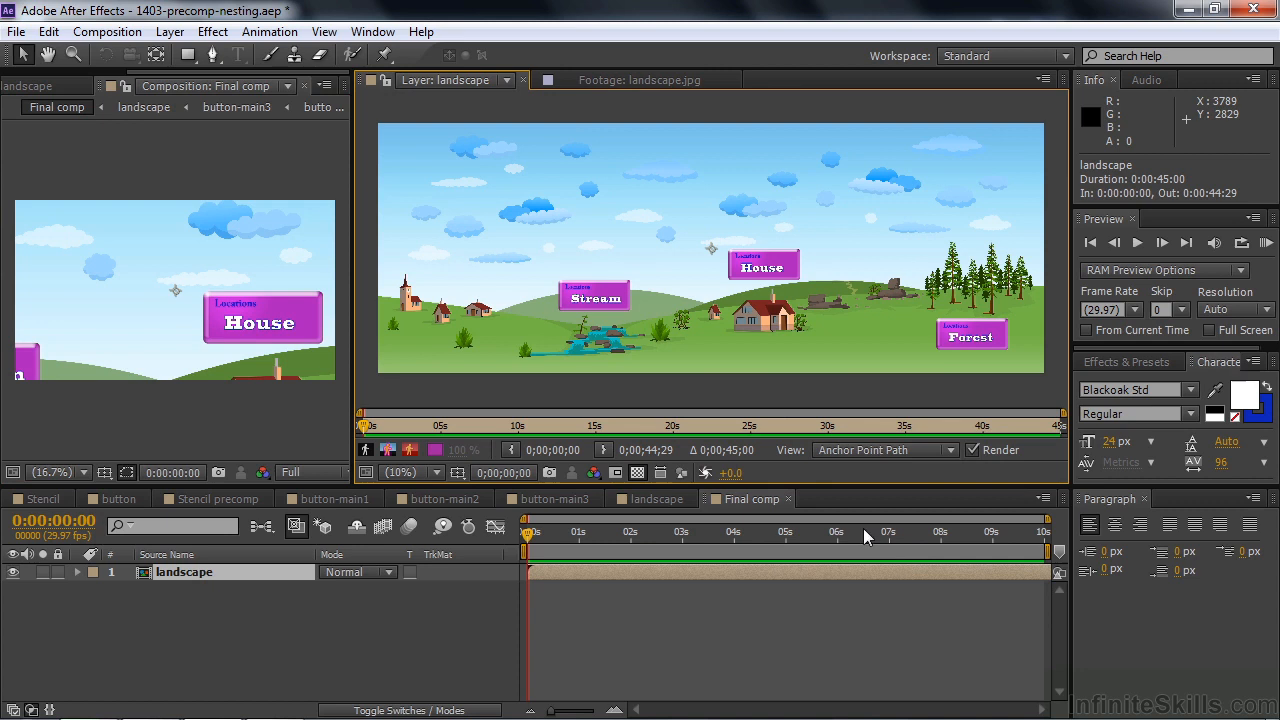
{"action": "left_click_drag", "start_coordinate": [712, 256], "coordinate": [768, 298]}
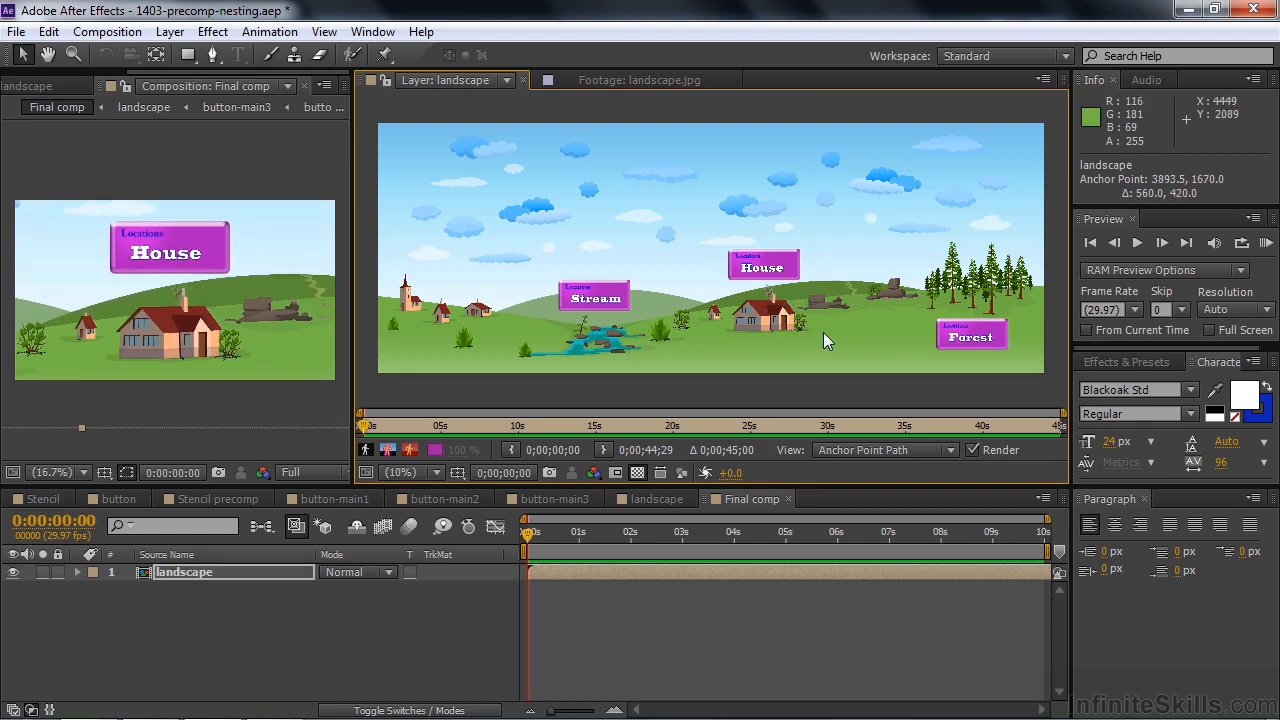
Reveal the landscape layer's Anchor Point and Scale and start keyframing both at 0:00:01:08
{"action": "left_click", "coordinate": [195, 567]}
{"action": "key", "text": "a"}
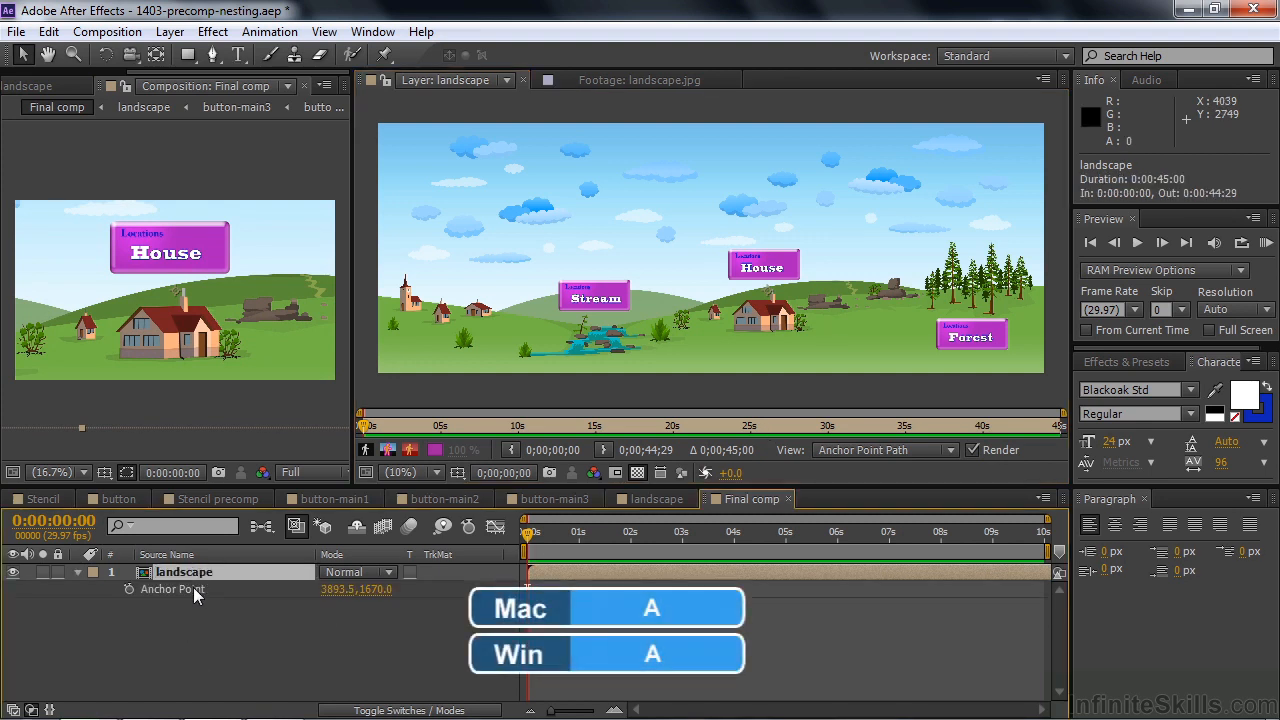
{"action": "key", "text": "shift+s"}
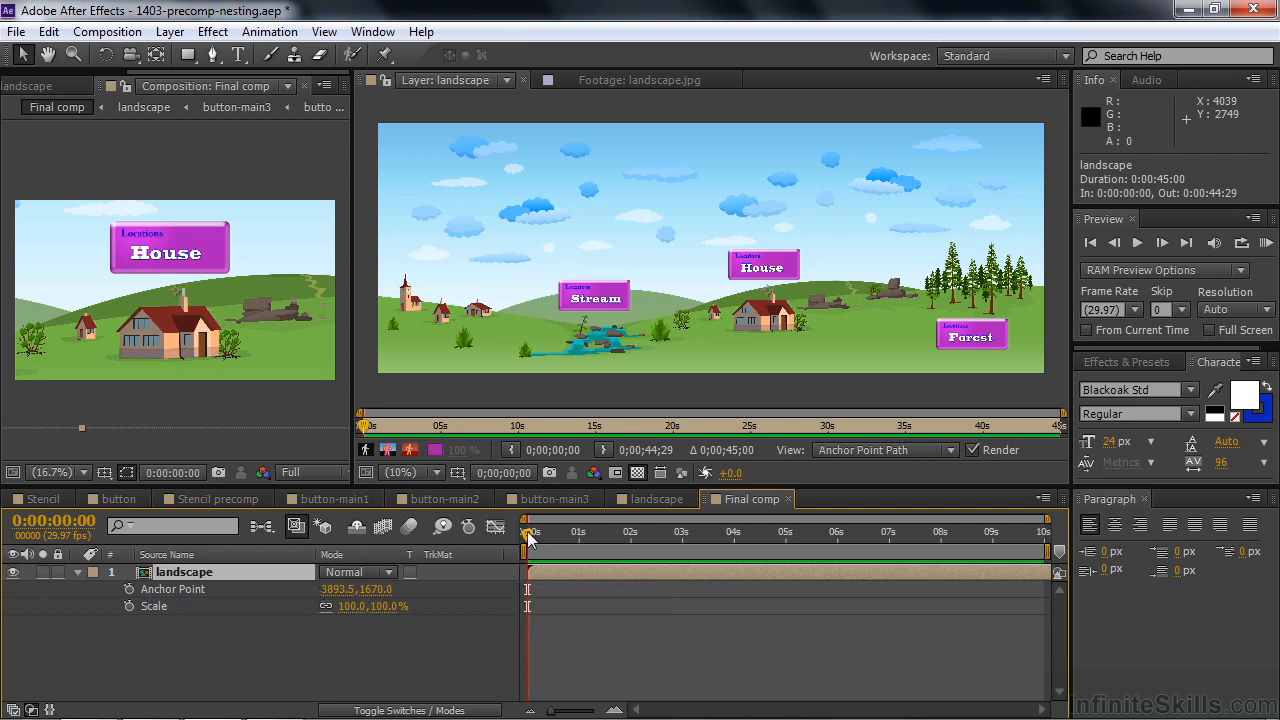
{"action": "left_click", "coordinate": [129, 589]}
{"action": "left_click", "coordinate": [129, 606]}
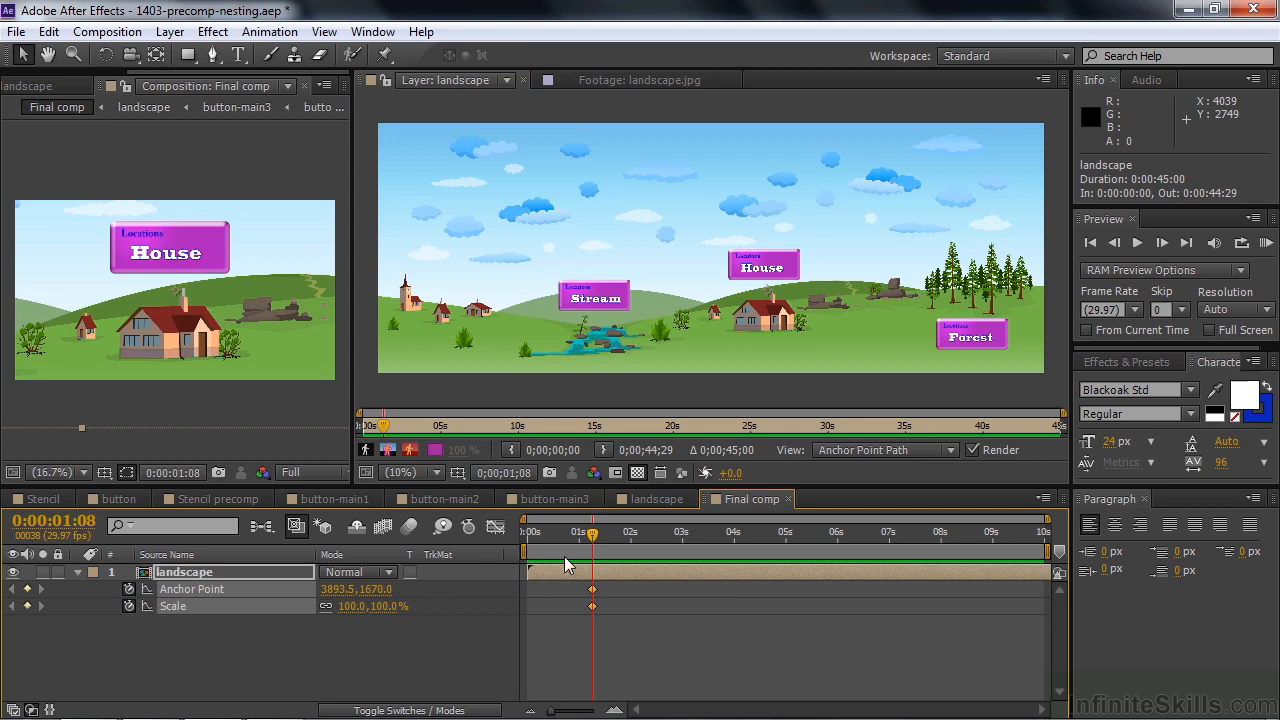
At 0:00:03:03, keyframe the landscape anchor point near the Forest button at about 5813.5, 1900 and the scale at 124%
{"action": "left_click_drag", "start_coordinate": [591, 540], "coordinate": [688, 546]}
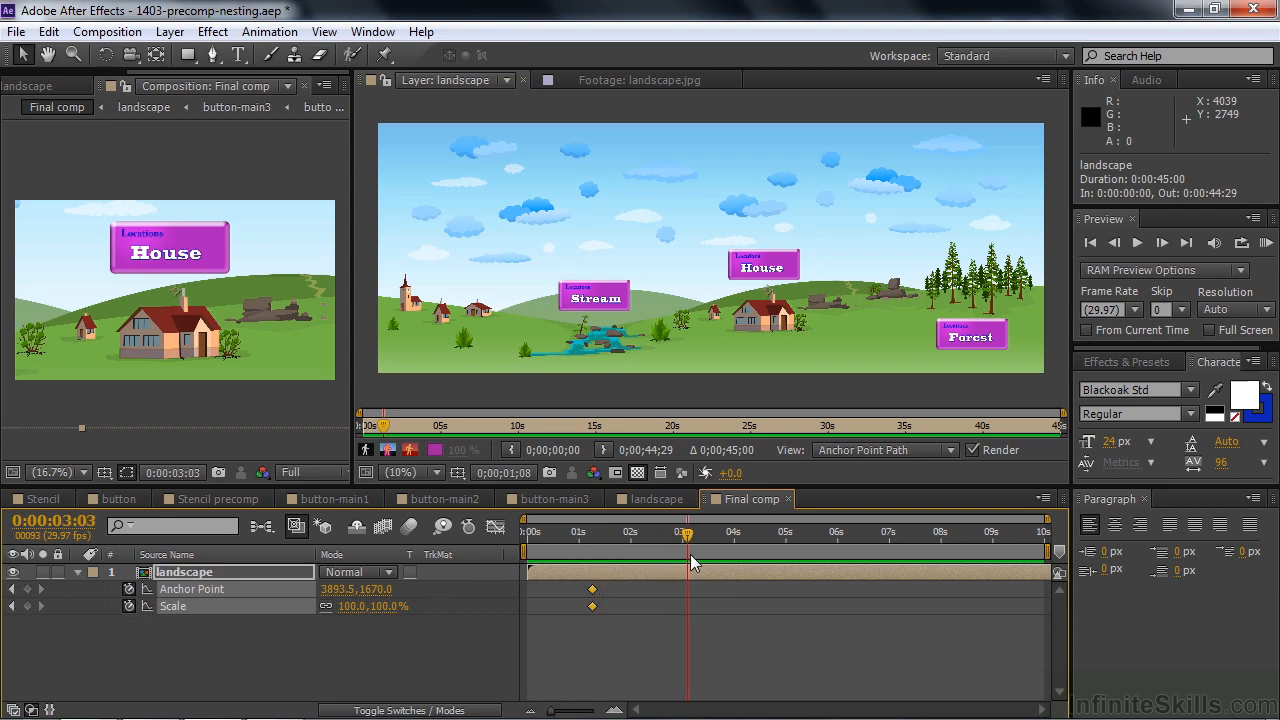
{"action": "left_click_drag", "start_coordinate": [768, 291], "coordinate": [968, 322]}
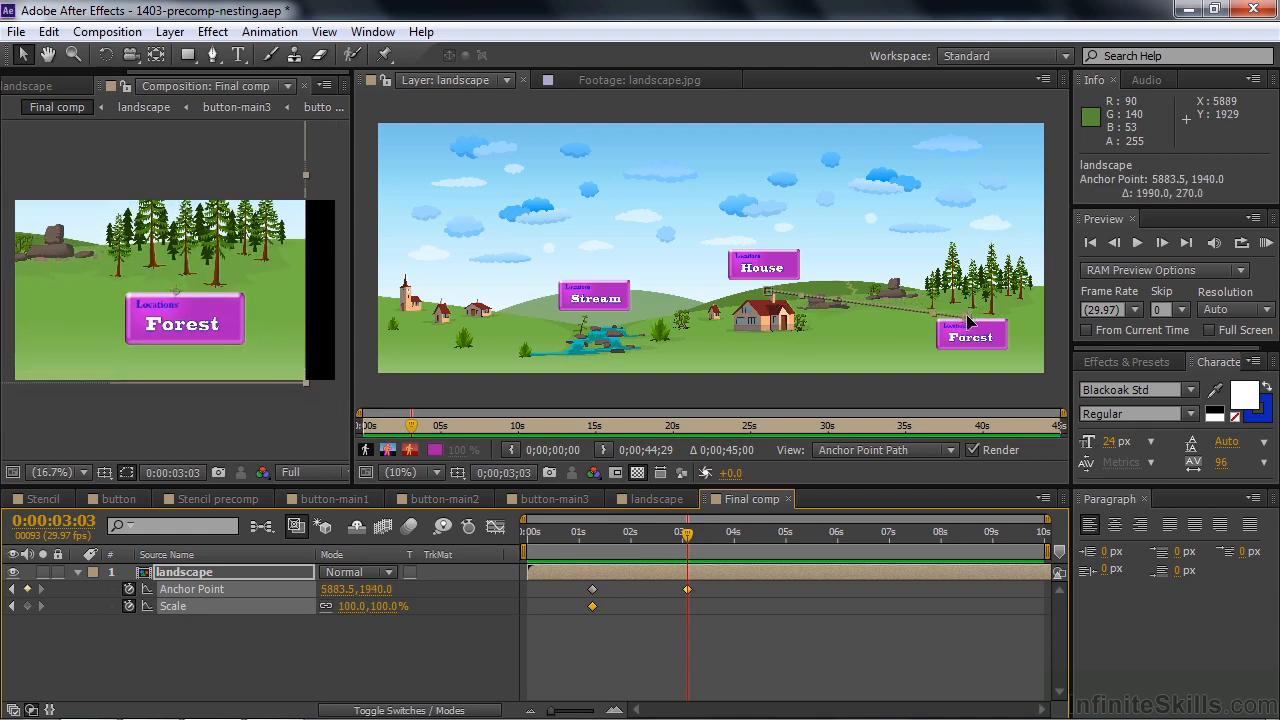
{"action": "left_click_drag", "start_coordinate": [386, 606], "coordinate": [411, 608]}
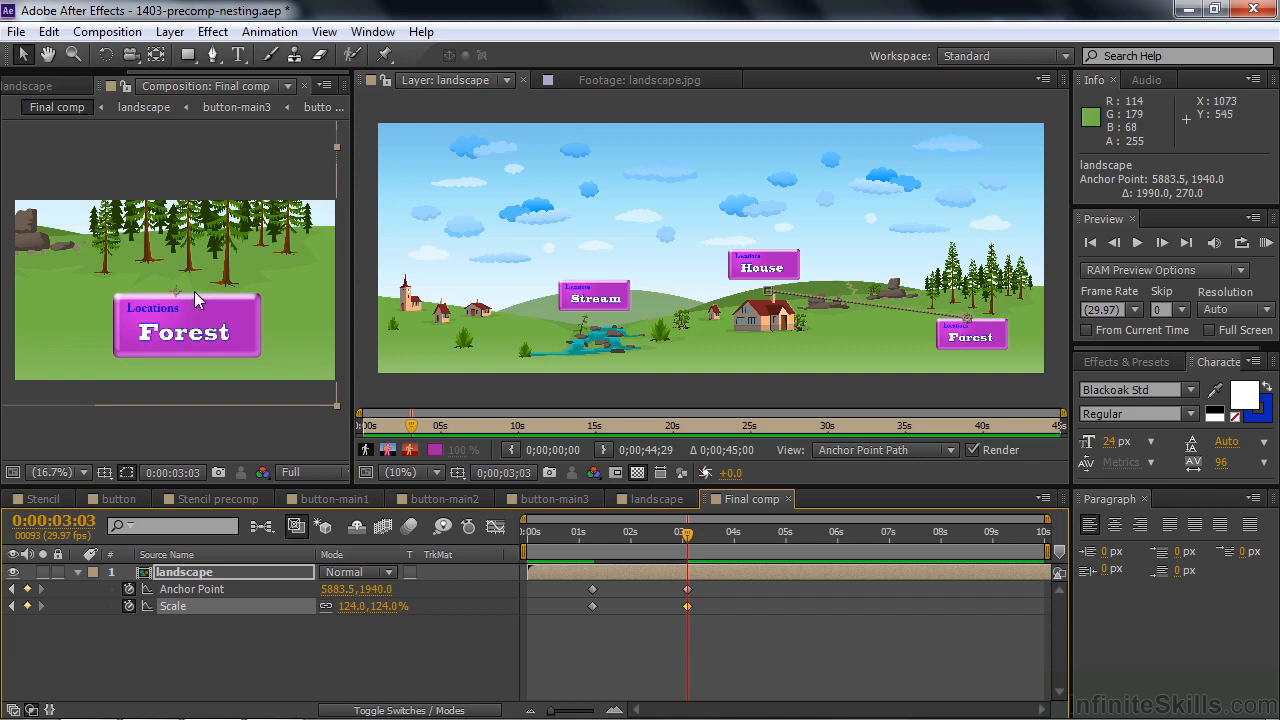
{"action": "left_click_drag", "start_coordinate": [968, 325], "coordinate": [961, 321]}
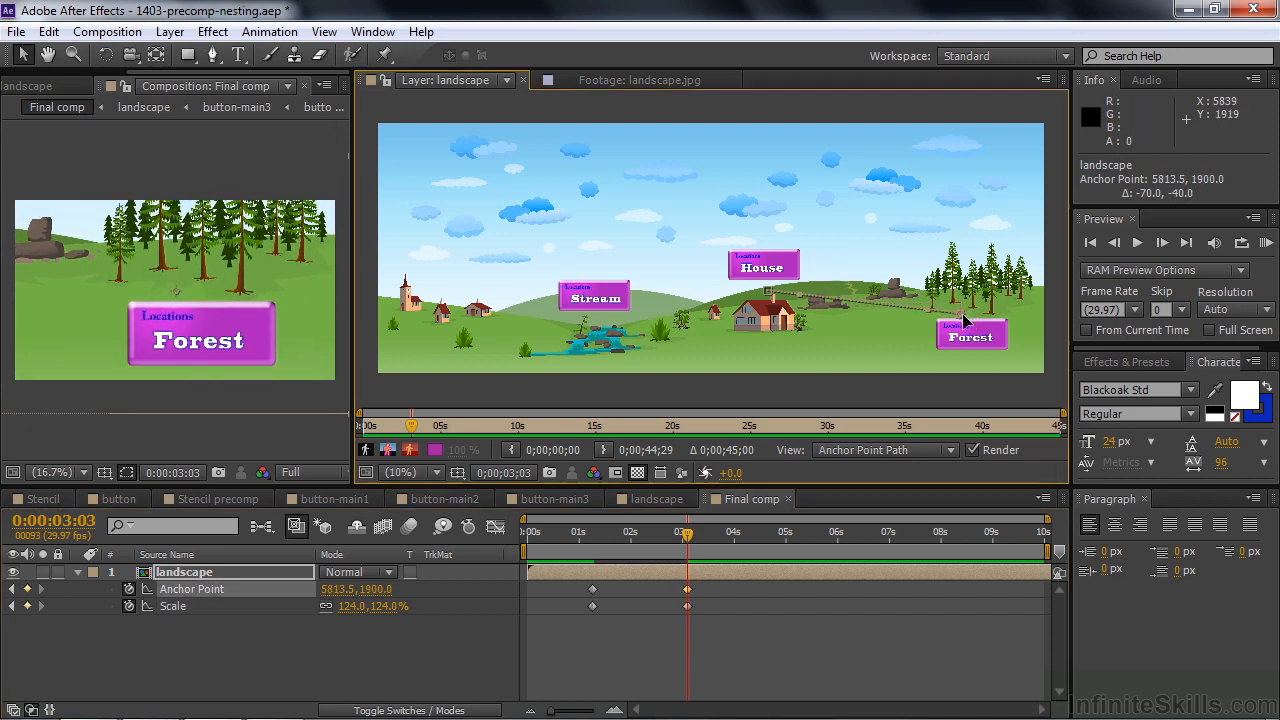
Copy the Anchor Point and Scale keyframes at 0:00:03:03 to 0:00:04:17 to hold the forest view
{"action": "left_click_drag", "start_coordinate": [683, 535], "coordinate": [763, 538]}
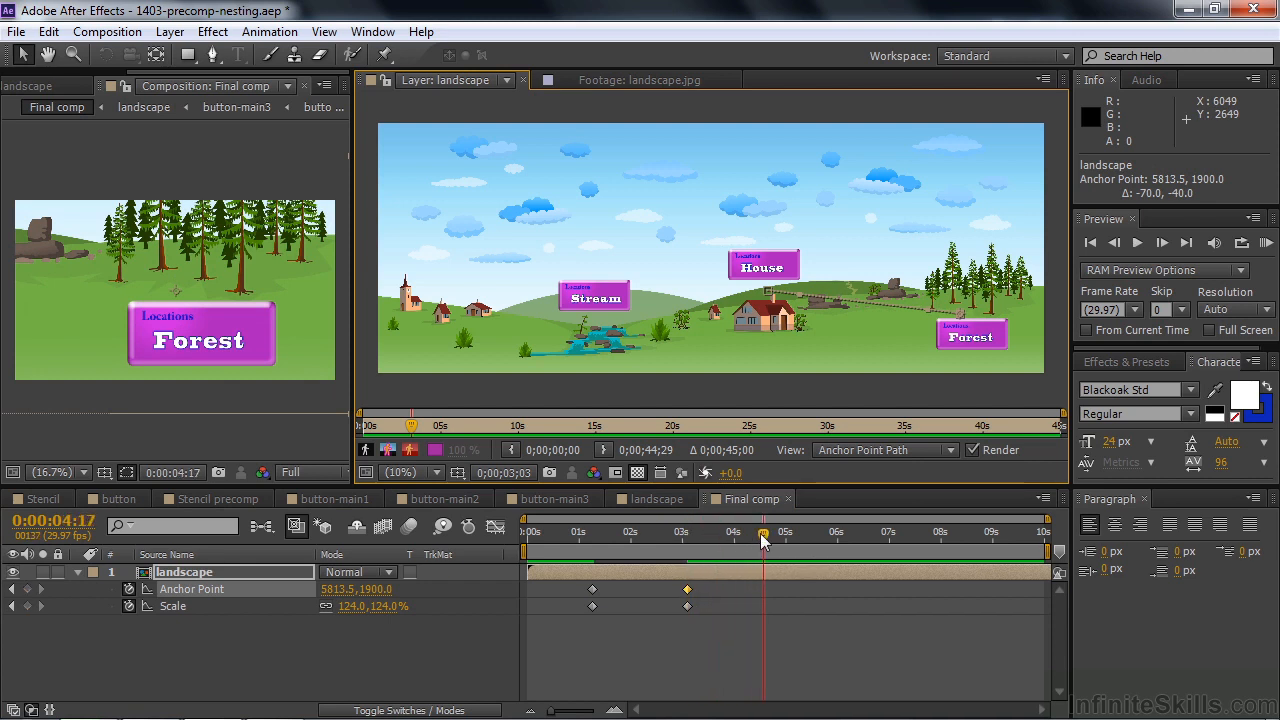
{"action": "left_click", "coordinate": [687, 606]}
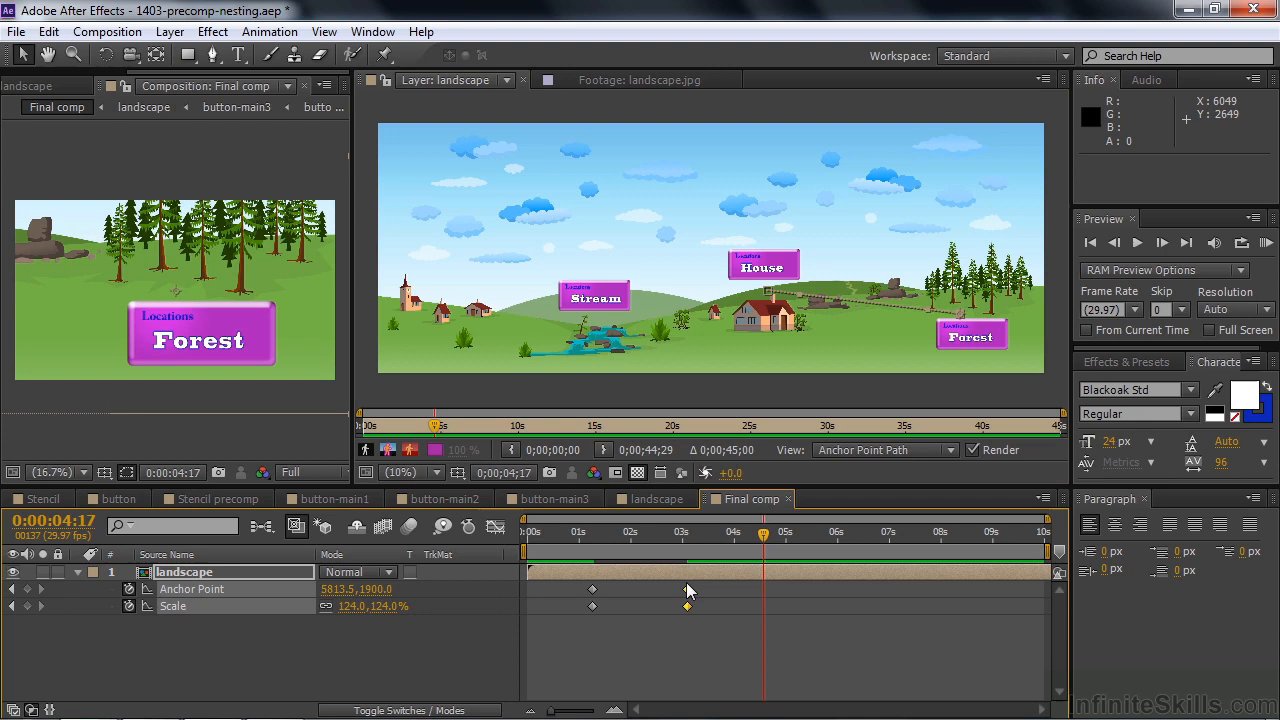
{"action": "left_click", "coordinate": [687, 589], "text": "shift"}
{"action": "key", "text": "ctrl+c"}
{"action": "key", "text": "ctrl+v"}
At 0:00:06:13, keyframe the landscape scale at 70% and the anchor point near the Stream button at about 1503.5, 1680
{"action": "left_click_drag", "start_coordinate": [760, 545], "coordinate": [851, 563]}
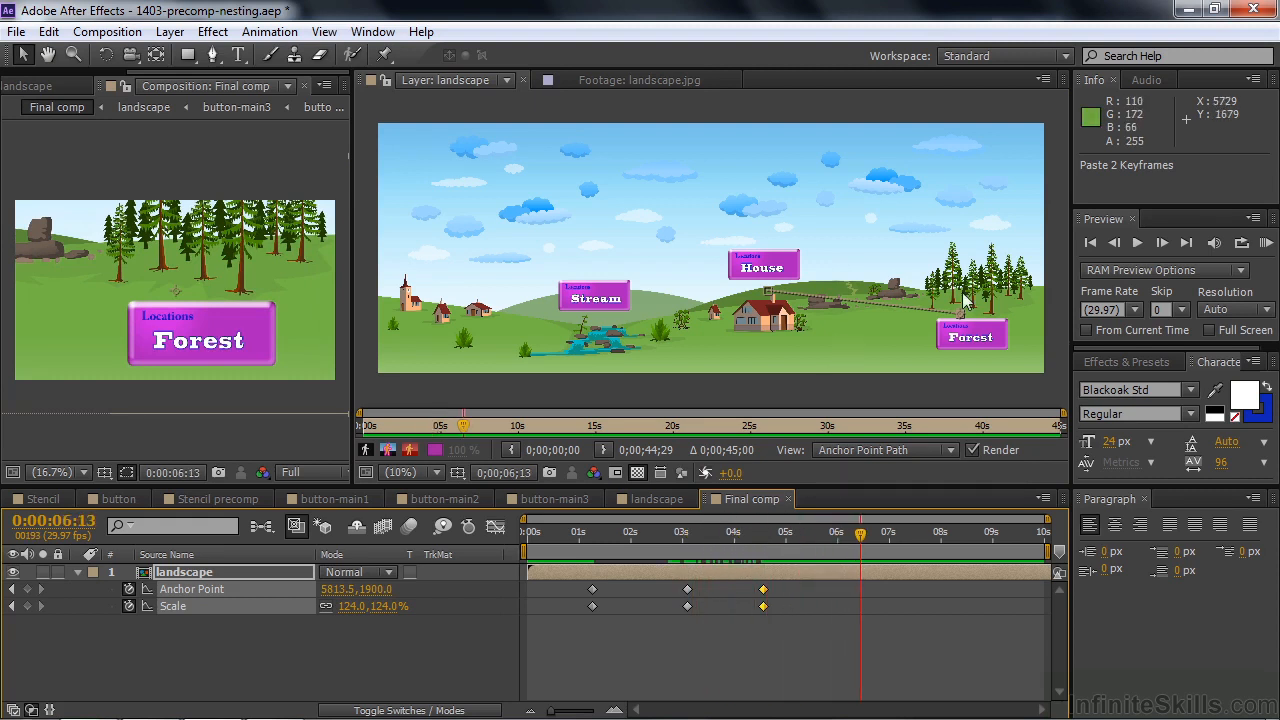
{"action": "left_click_drag", "start_coordinate": [958, 318], "coordinate": [601, 322]}
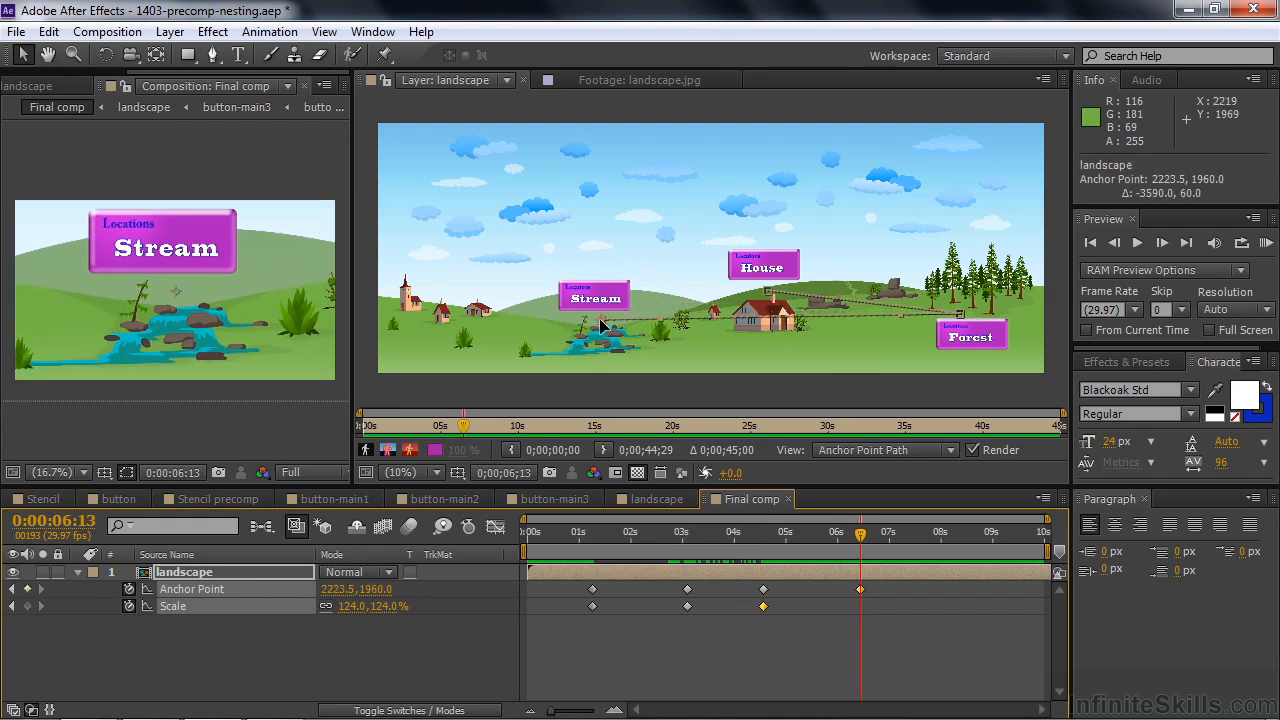
{"action": "left_click_drag", "start_coordinate": [385, 607], "coordinate": [329, 607]}
{"action": "left_click_drag", "start_coordinate": [601, 322], "coordinate": [529, 292]}
Copy the Anchor Point and Scale keyframes at 0:00:06:13 to 0:00:07:18 to hold the stream view
{"action": "left_click_drag", "start_coordinate": [862, 541], "coordinate": [920, 541]}
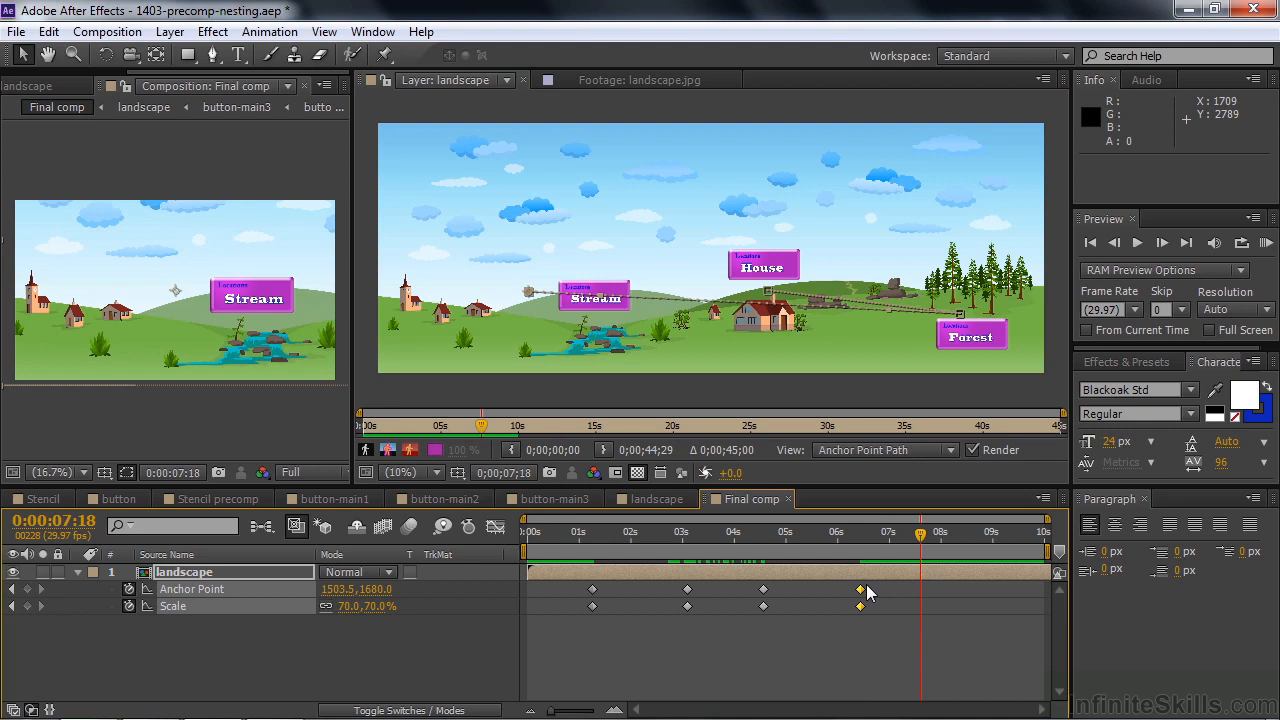
{"action": "key", "text": "ctrl+c"}
{"action": "key", "text": "ctrl+v"}
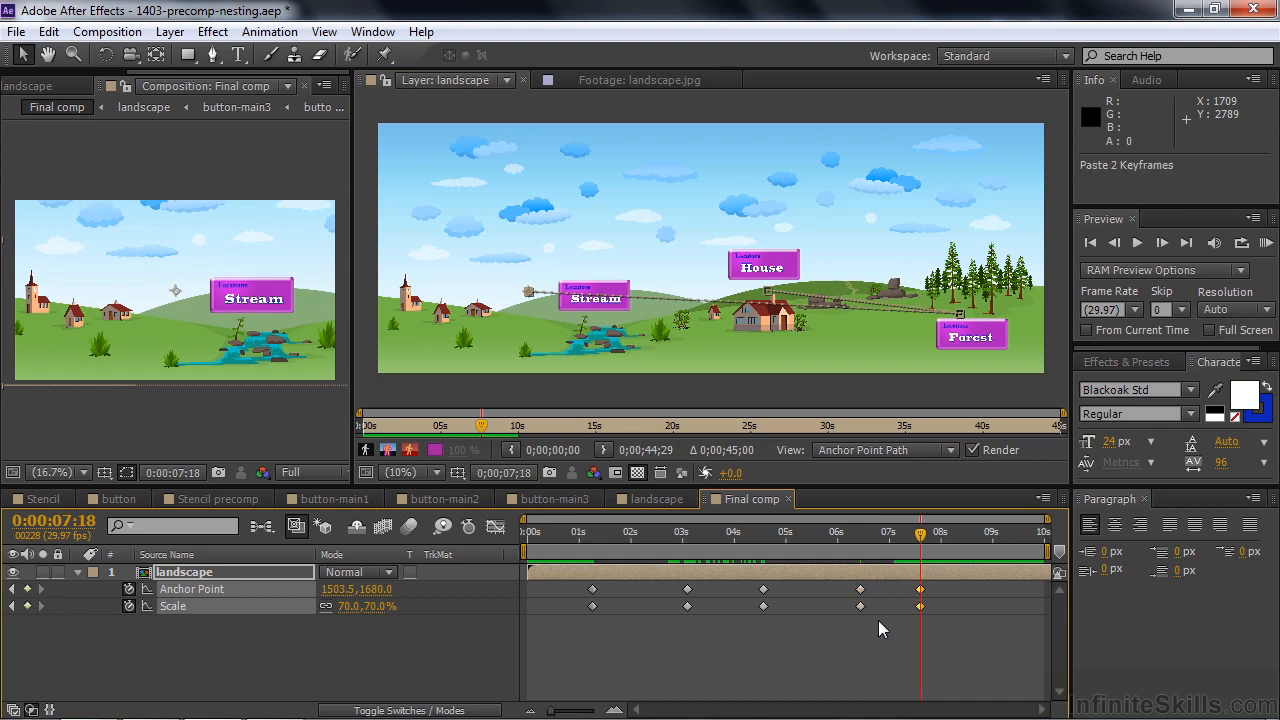
At 0:00:09:01, keyframe the landscape anchor point on the House button at about 3783.5, 1410 and the scale at 51%
{"action": "left_click_drag", "start_coordinate": [920, 534], "coordinate": [994, 540]}
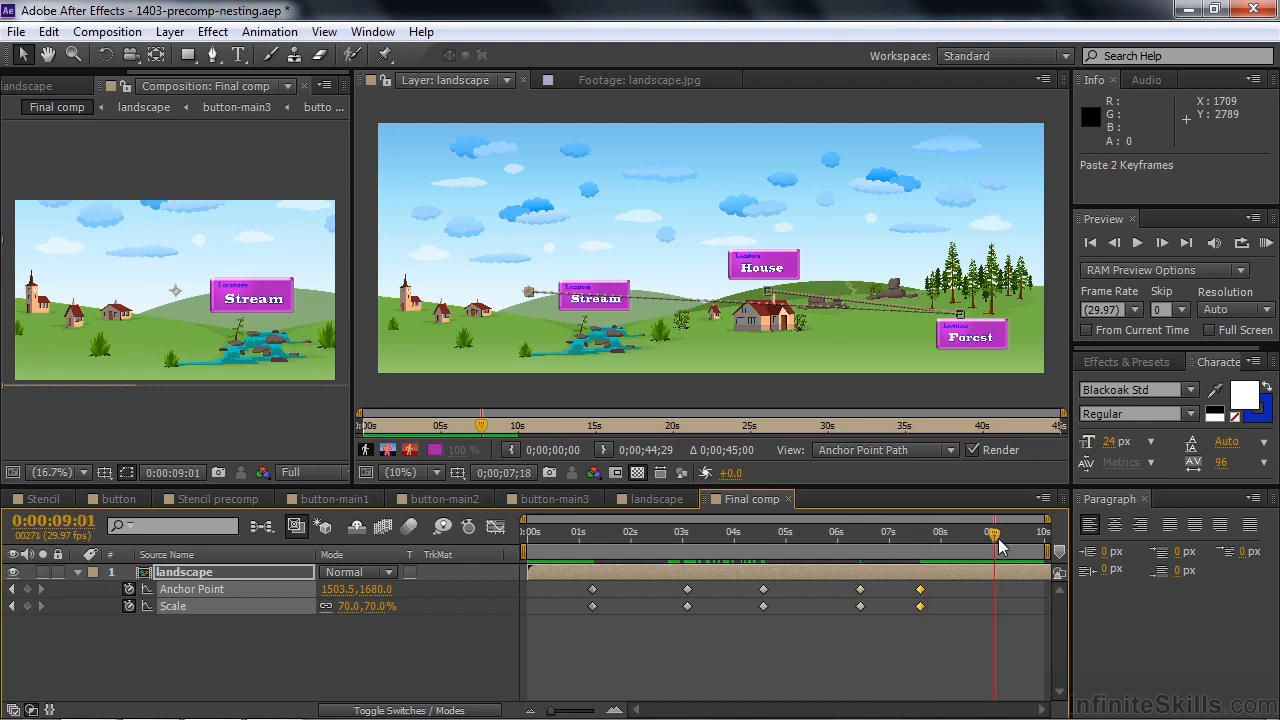
{"action": "left_click_drag", "start_coordinate": [528, 291], "coordinate": [786, 290]}
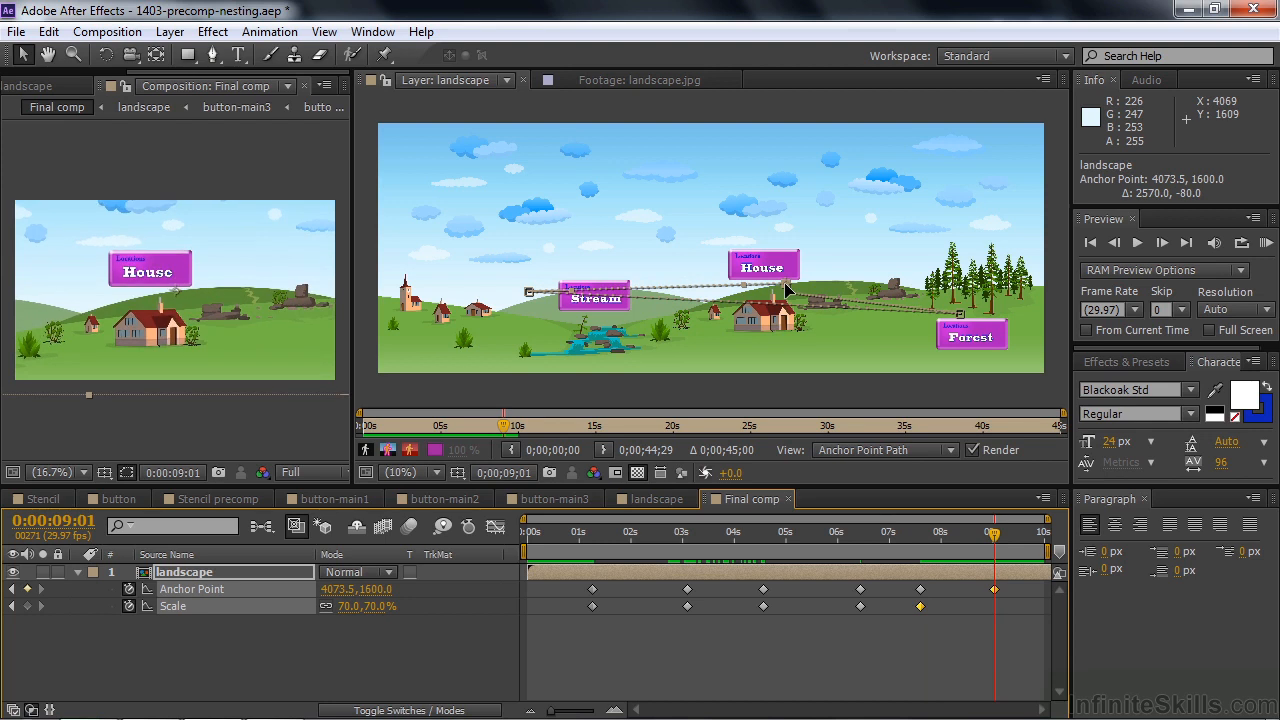
{"action": "left_click_drag", "start_coordinate": [362, 606], "coordinate": [348, 606]}
{"action": "left_click_drag", "start_coordinate": [785, 286], "coordinate": [760, 268]}
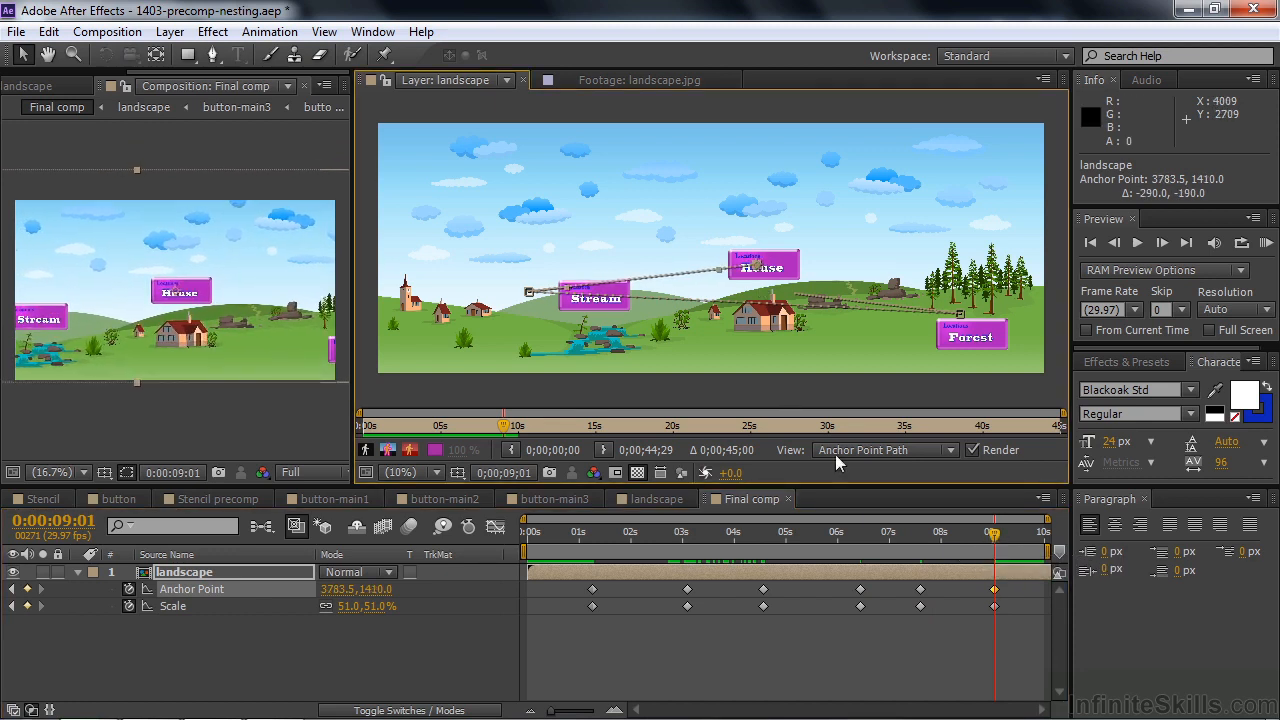
Dock the Final comp viewer in the large viewer area and play the animation from 0:00:00:00
{"action": "left_click_drag", "start_coordinate": [103, 90], "coordinate": [629, 285]}
{"action": "left_click_drag", "start_coordinate": [991, 534], "coordinate": [507, 550]}
{"action": "key", "text": "space"}
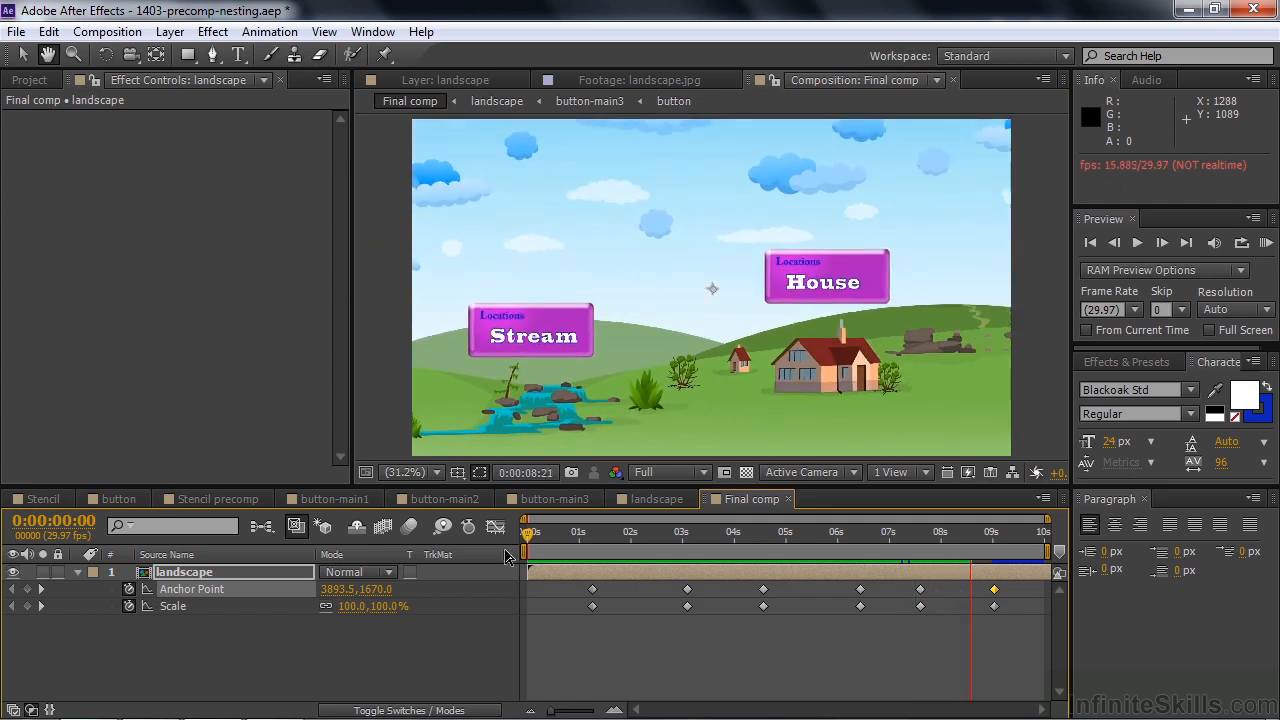
{"action": "key", "text": "space"}
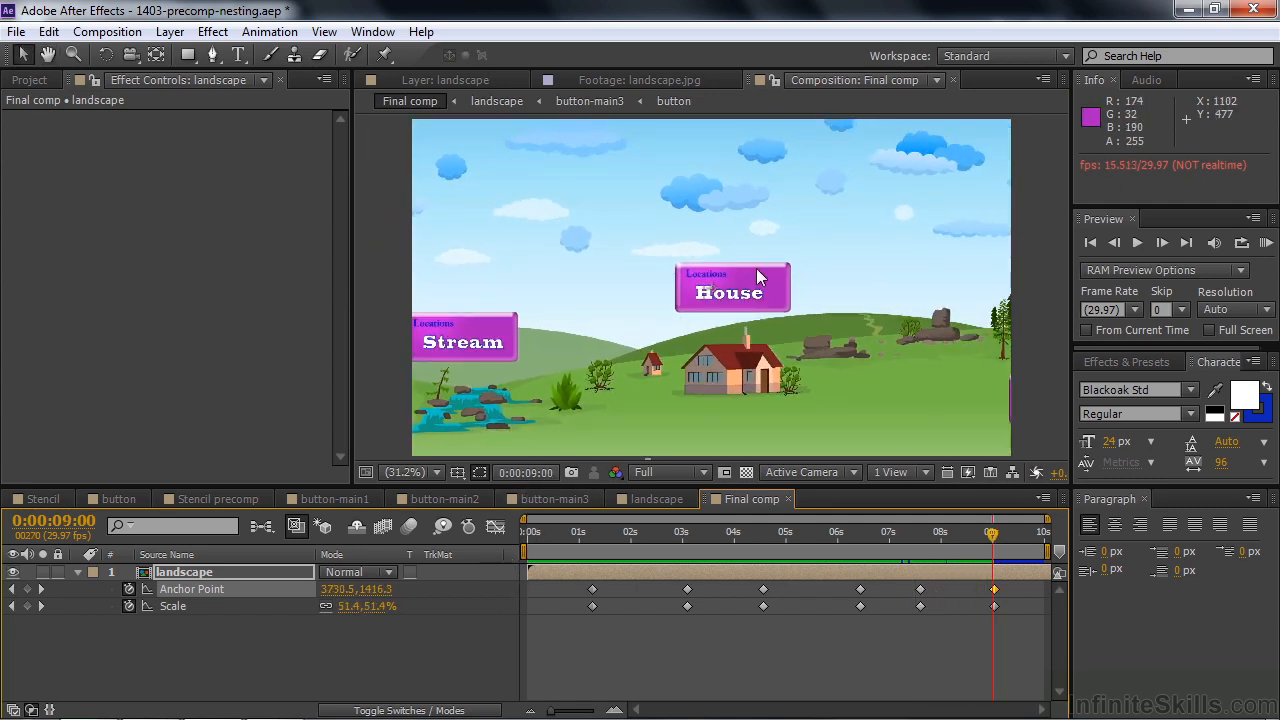
Dock the landscape layer viewer beside the composition viewer and open the button composition
{"action": "left_click", "coordinate": [640, 501]}
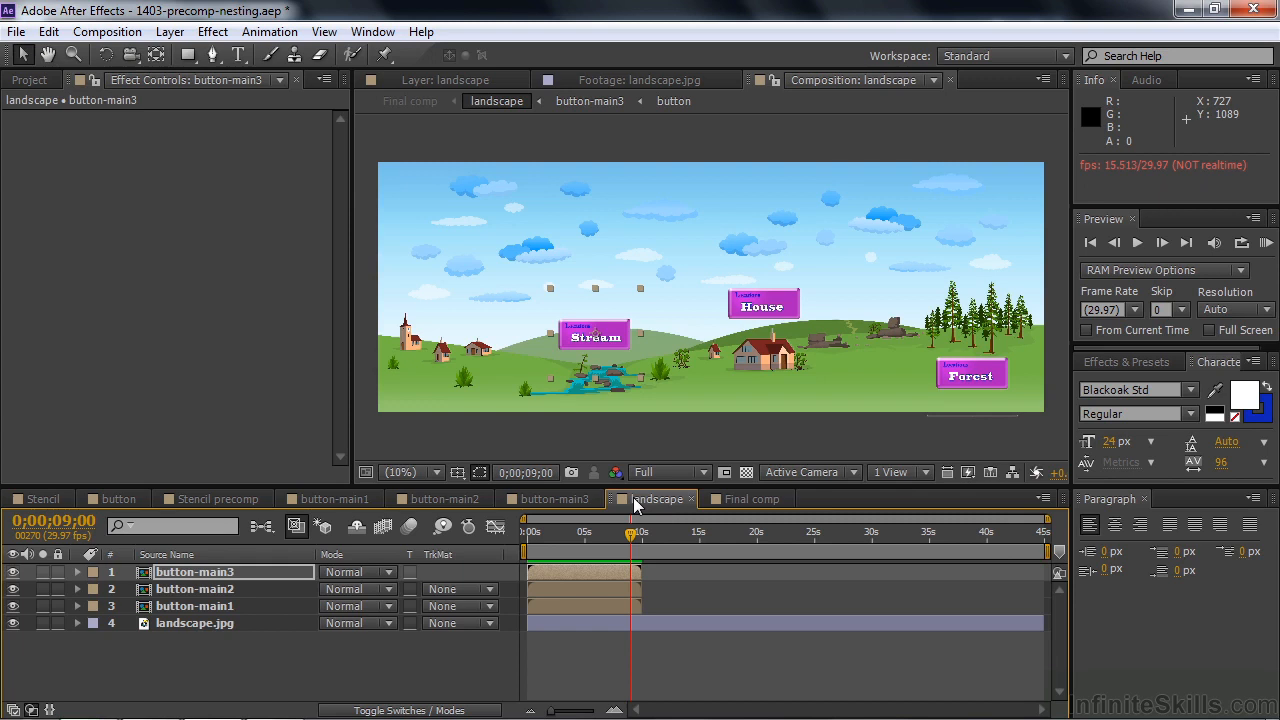
{"action": "left_click", "coordinate": [115, 502]}
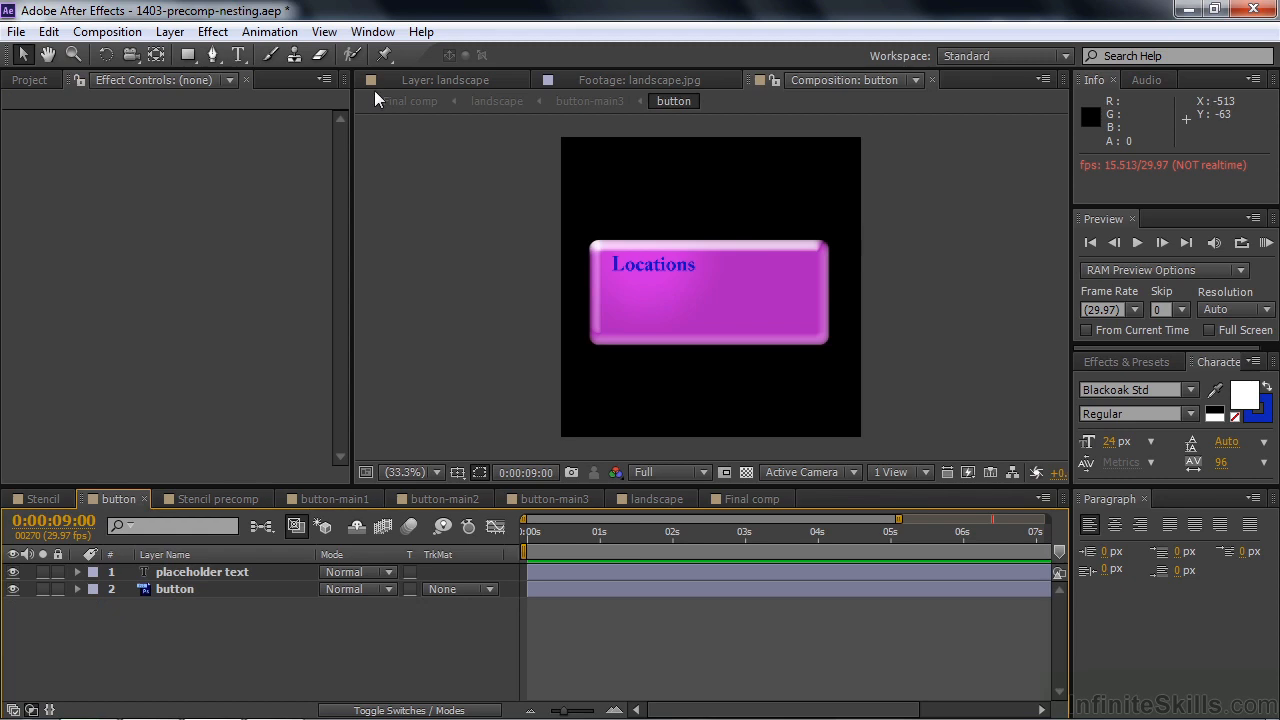
{"action": "left_click_drag", "start_coordinate": [403, 88], "coordinate": [155, 228]}
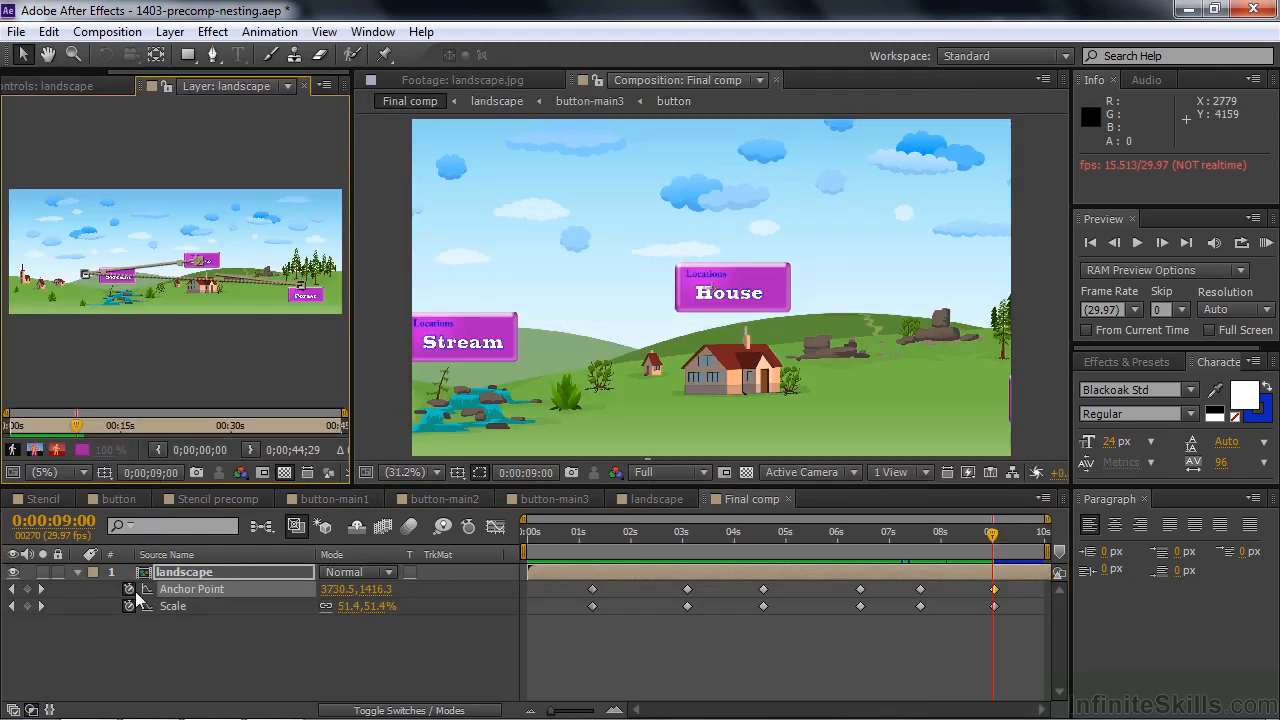
{"action": "left_click", "coordinate": [102, 502]}
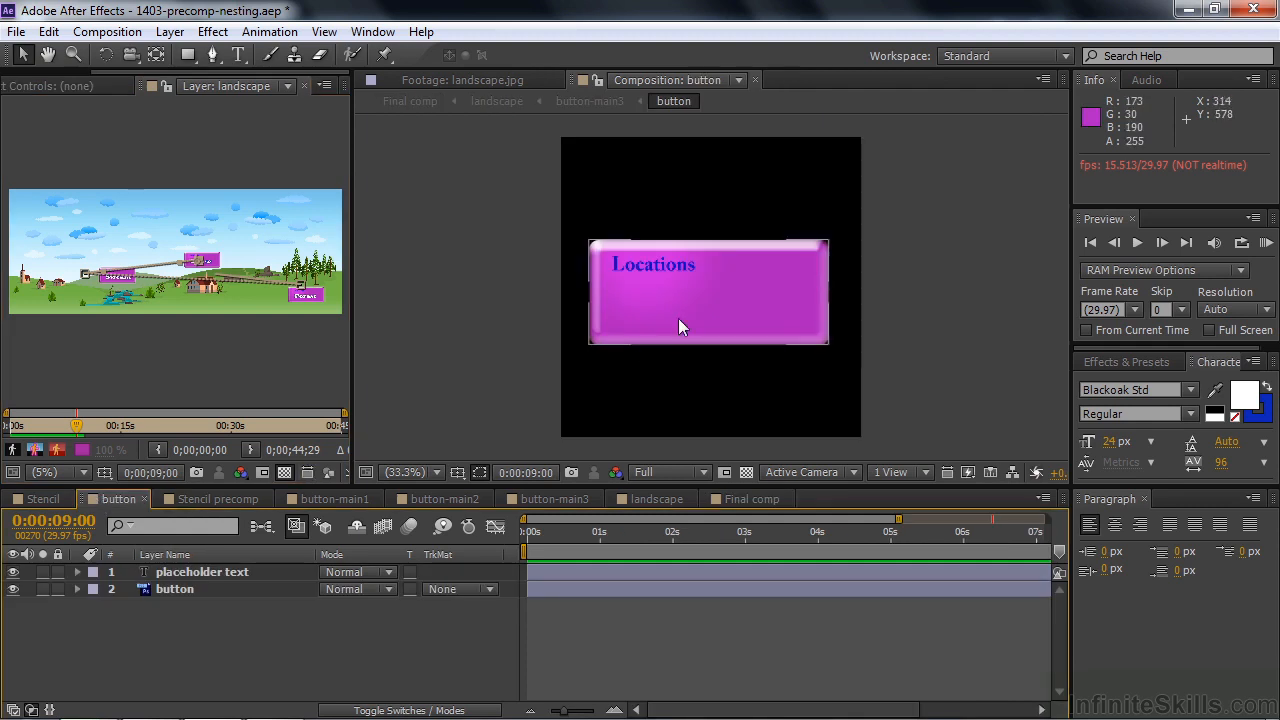
Replace the Locations placeholder text with "Places" and widen the landscape layer viewer
{"action": "double_click", "coordinate": [677, 264]}
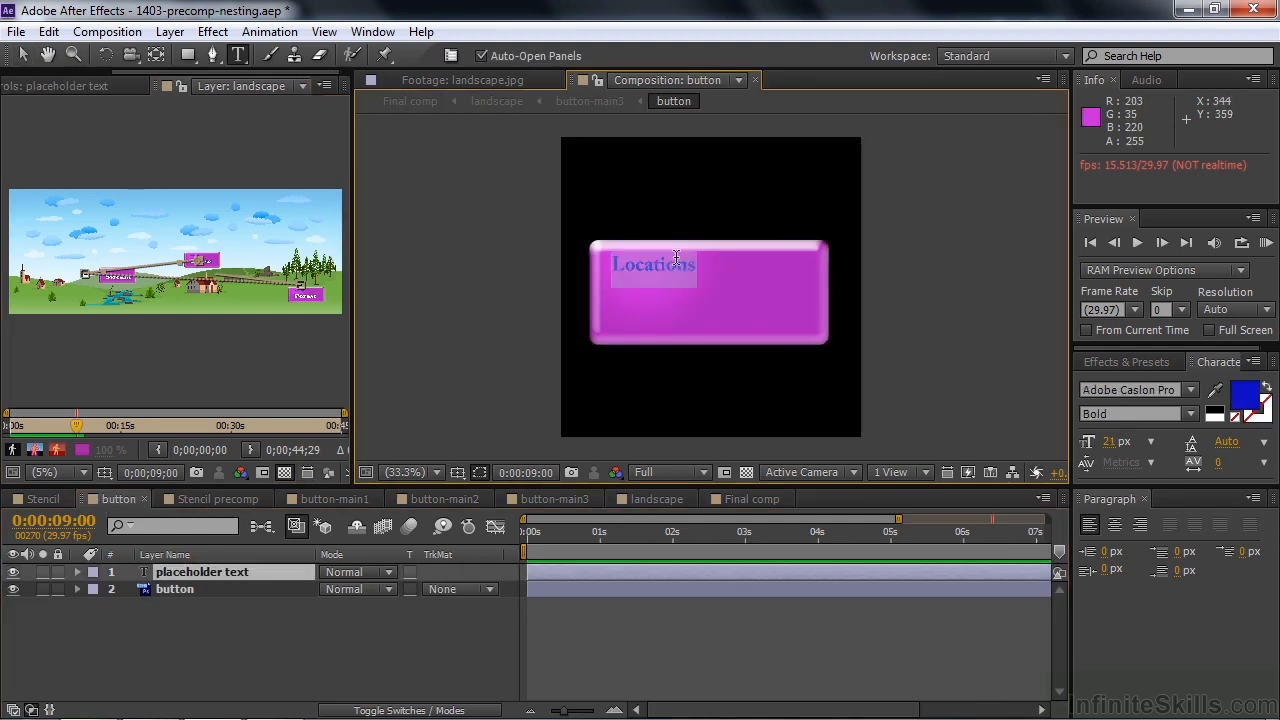
{"action": "type", "text": "Places"}
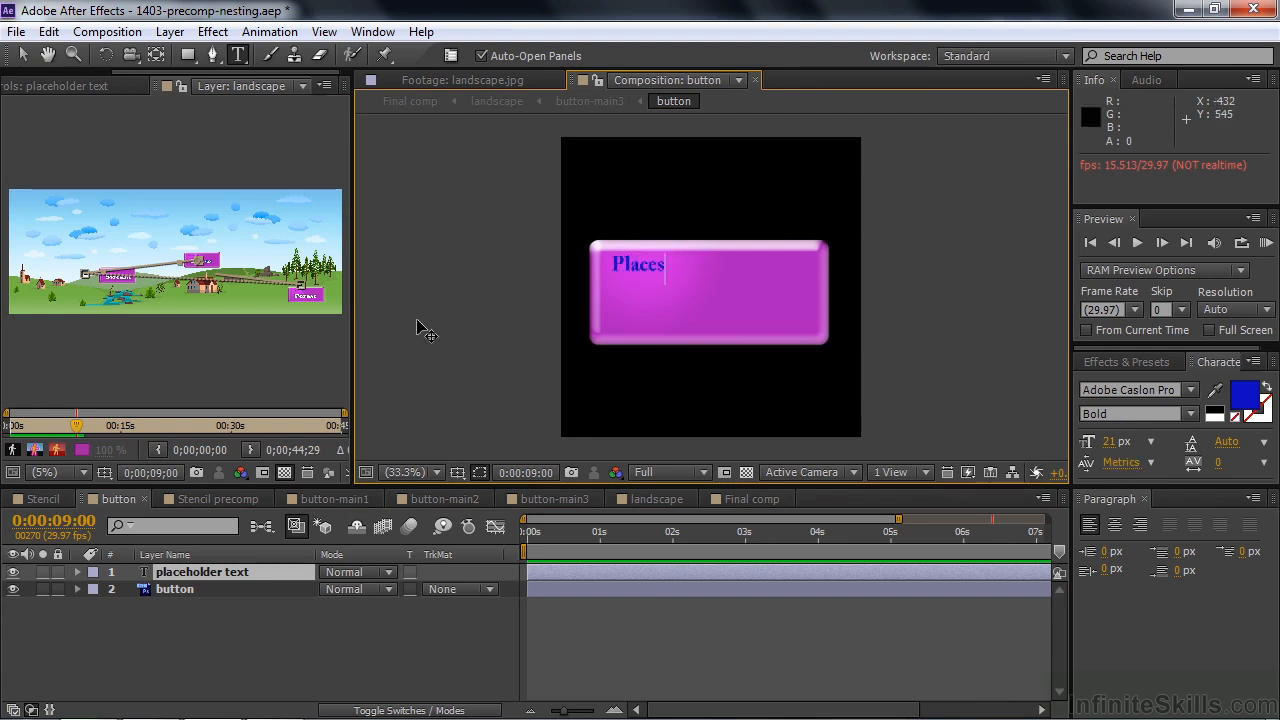
{"action": "key", "text": "KP_Enter"}
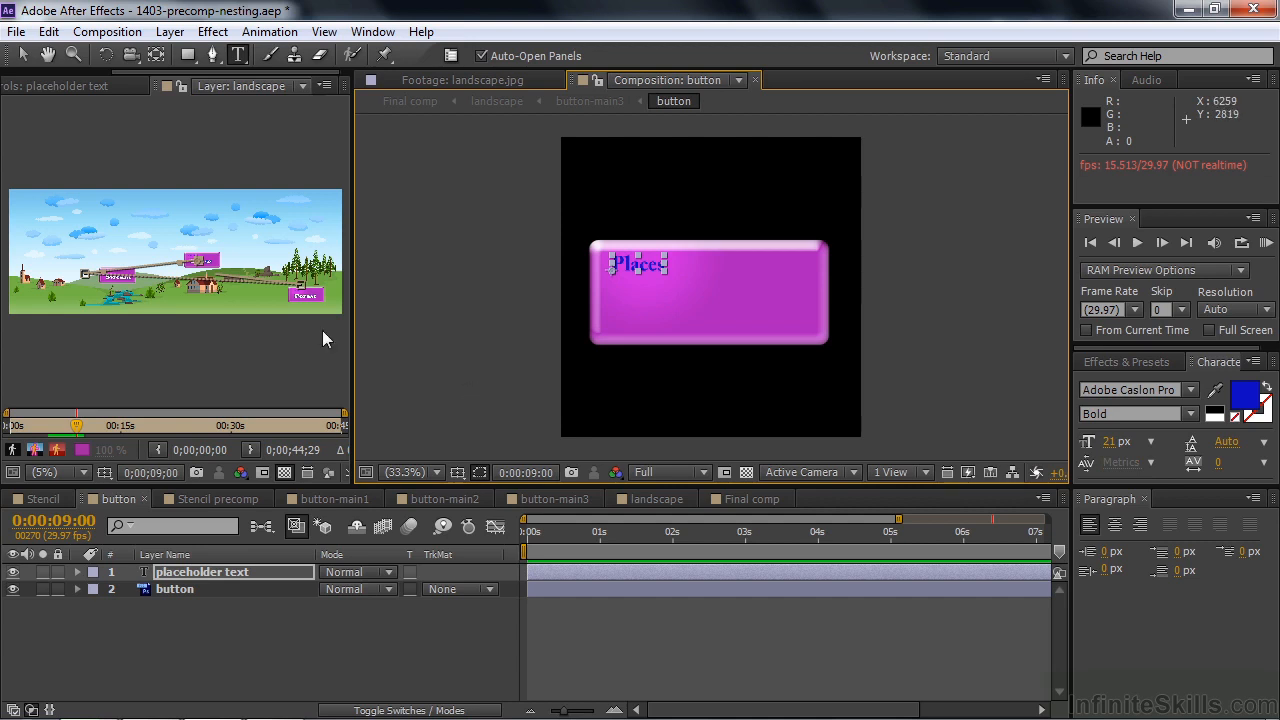
{"action": "left_click_drag", "start_coordinate": [350, 327], "coordinate": [544, 314]}
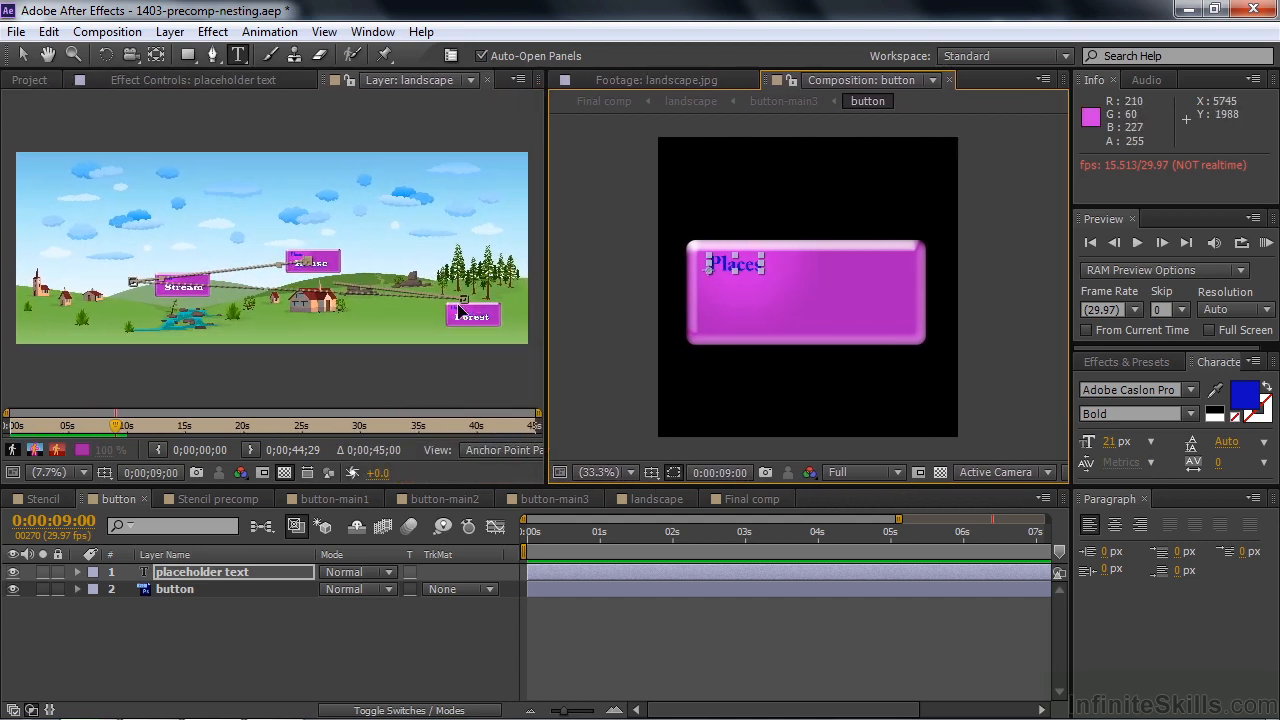
Change the button layer's Color Overlay color to yellow-green, about C9E224, and check the buttons in Final comp
{"action": "left_click", "coordinate": [155, 595]}
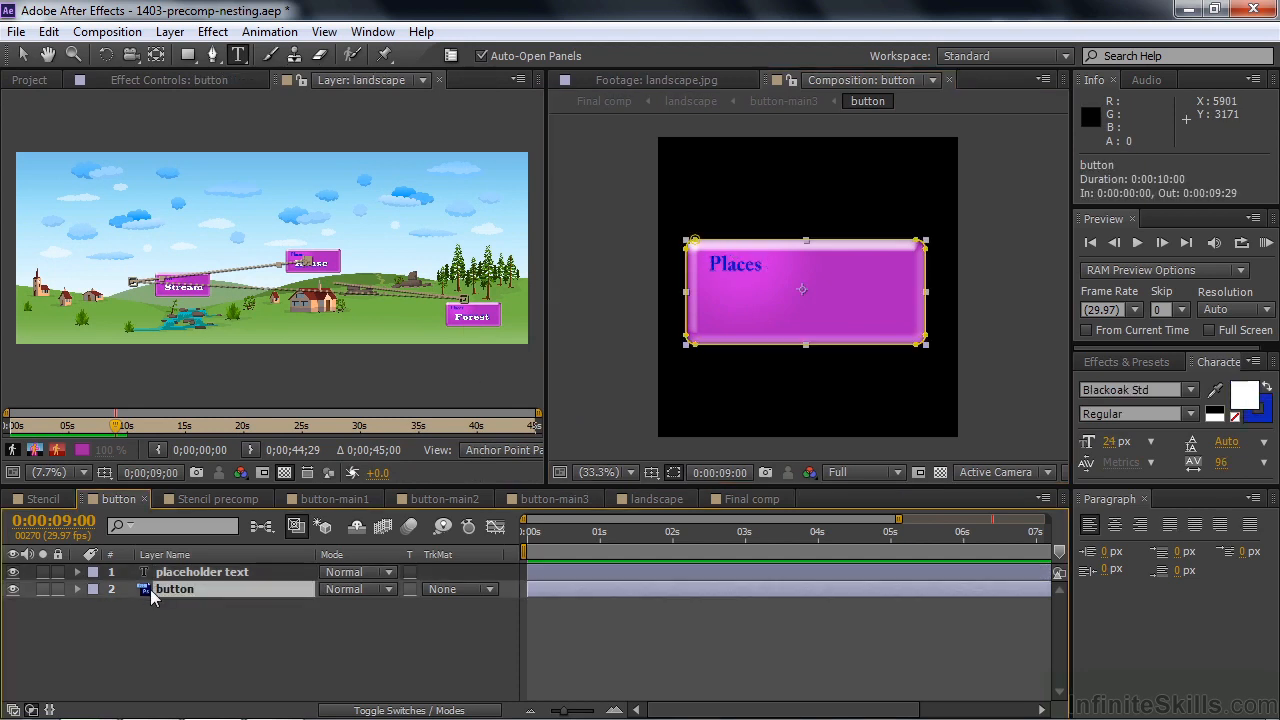
{"action": "left_click", "coordinate": [78, 589]}
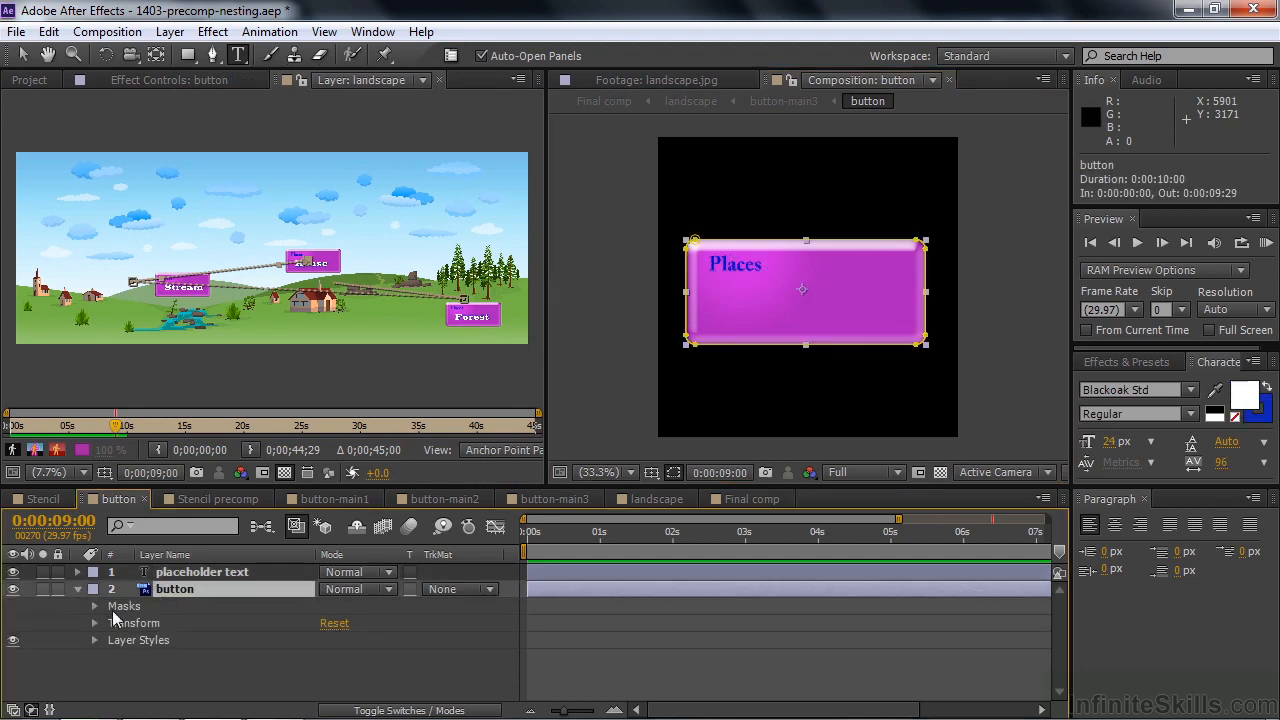
{"action": "left_click", "coordinate": [94, 640]}
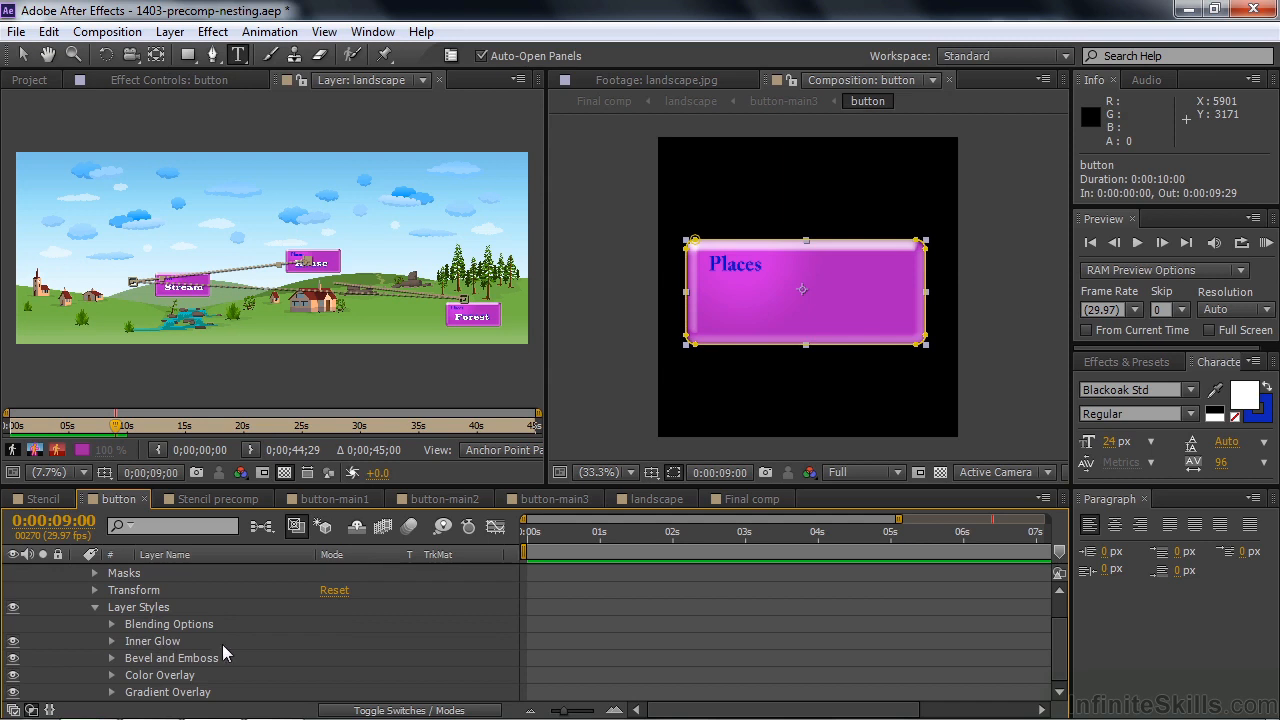
{"action": "left_click", "coordinate": [112, 675]}
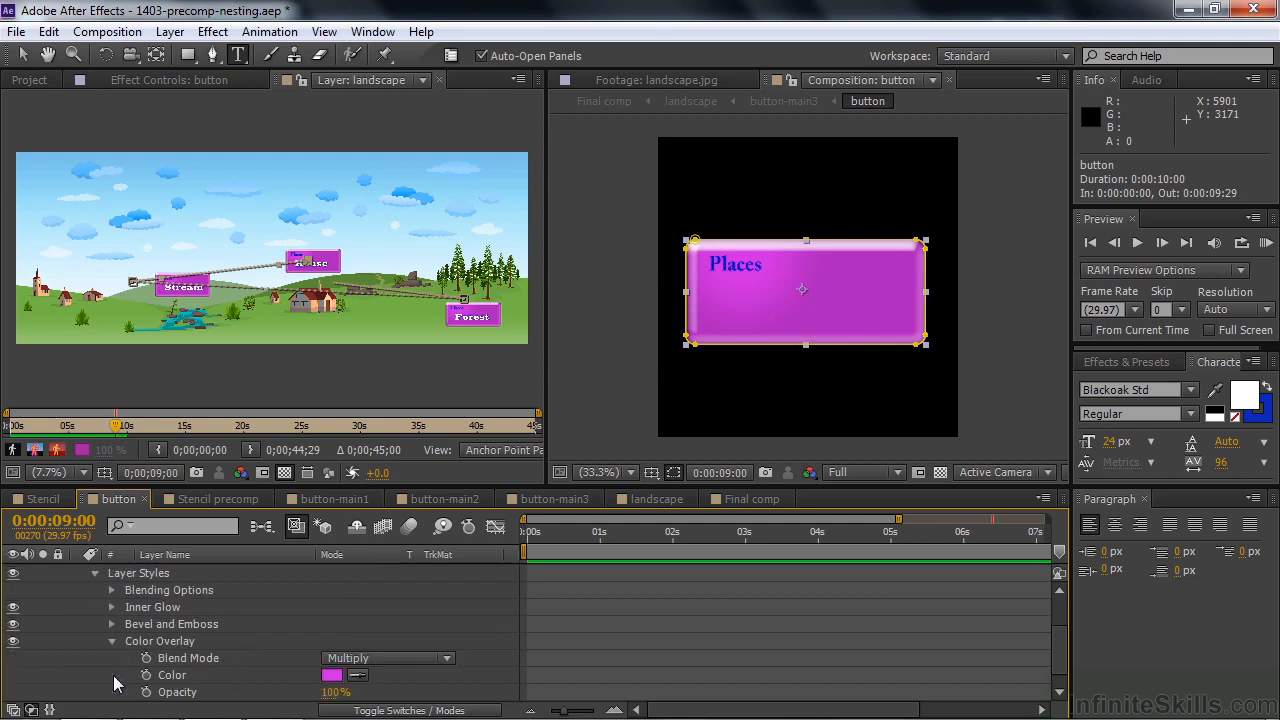
{"action": "left_click", "coordinate": [331, 678]}
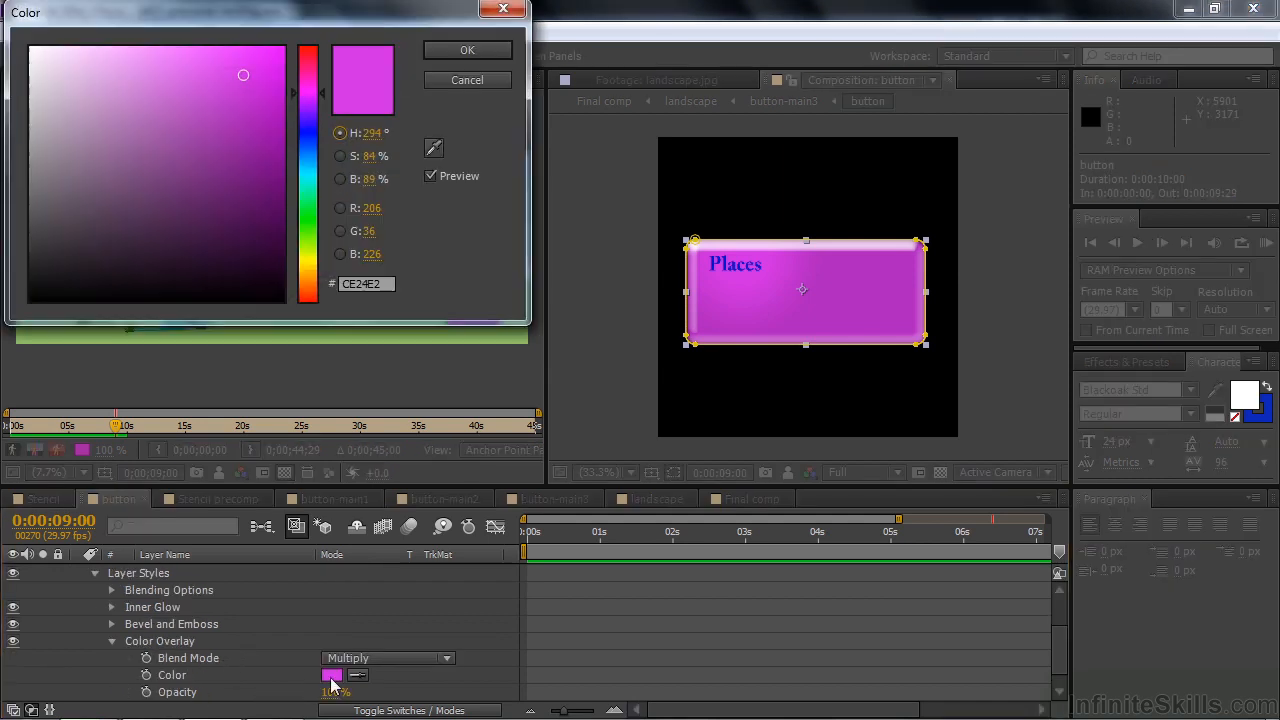
{"action": "left_click", "coordinate": [308, 258]}
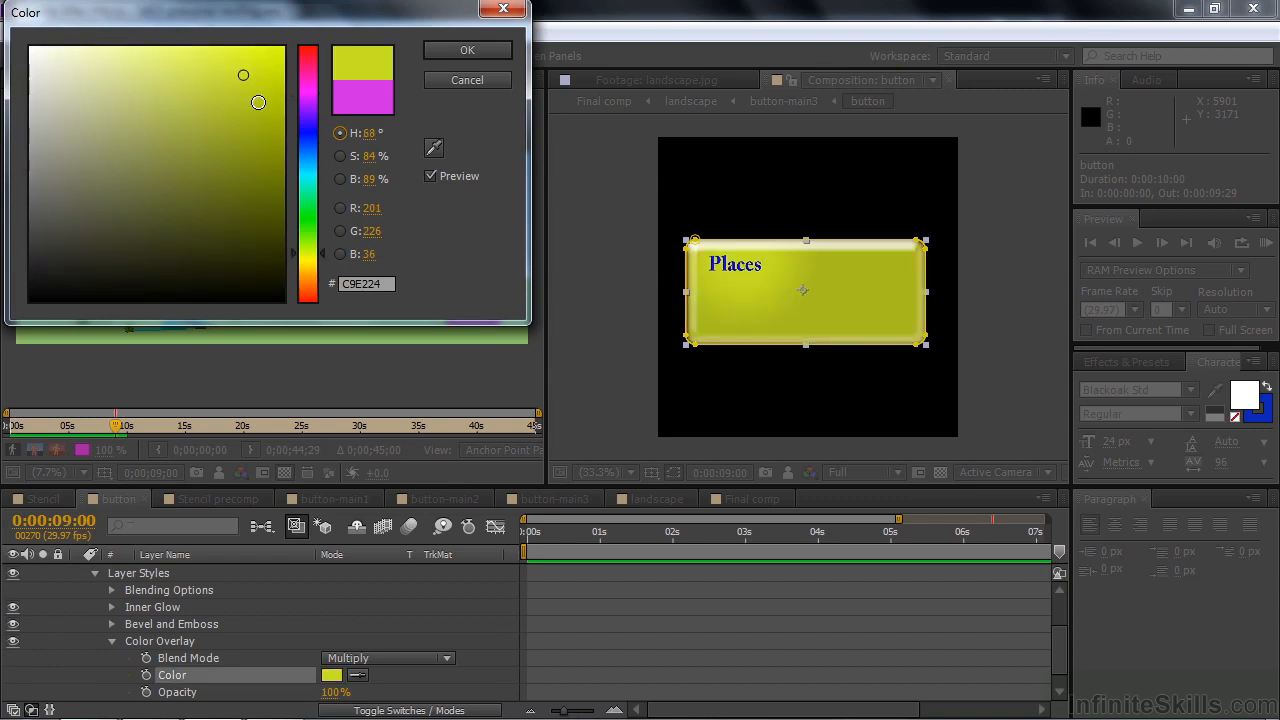
{"action": "left_click", "coordinate": [465, 52]}
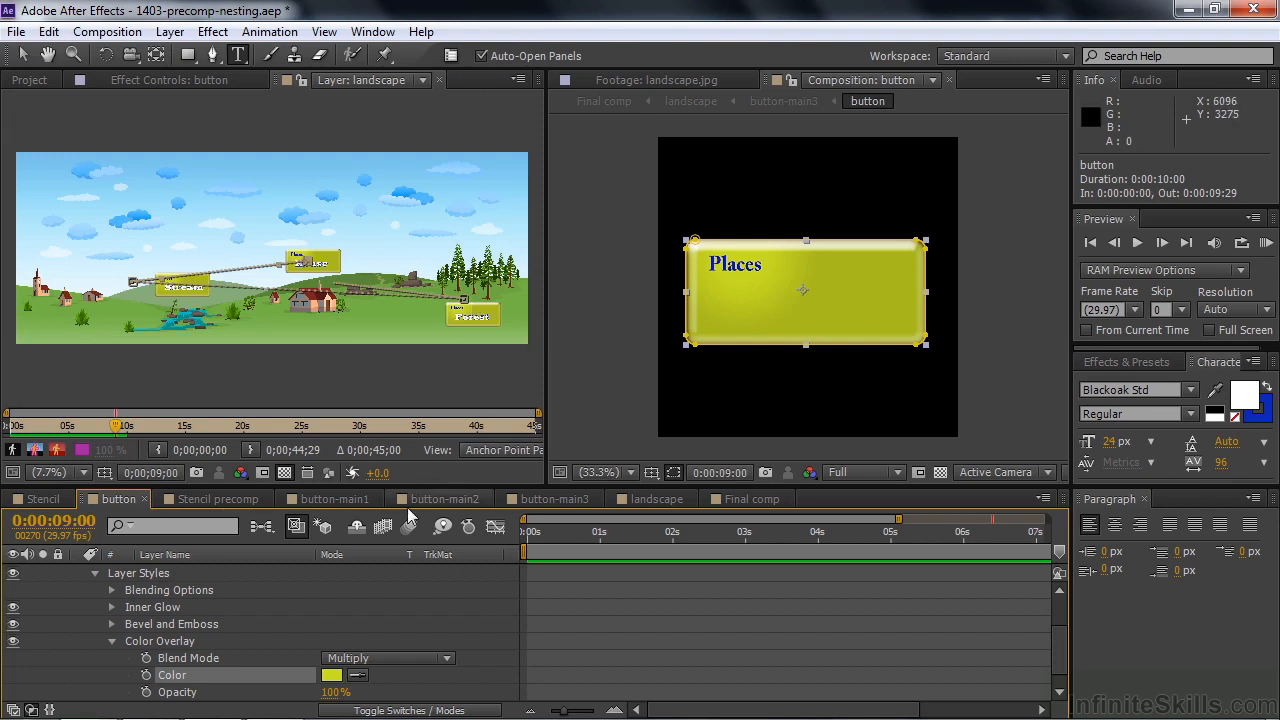
{"action": "left_click", "coordinate": [759, 504]}
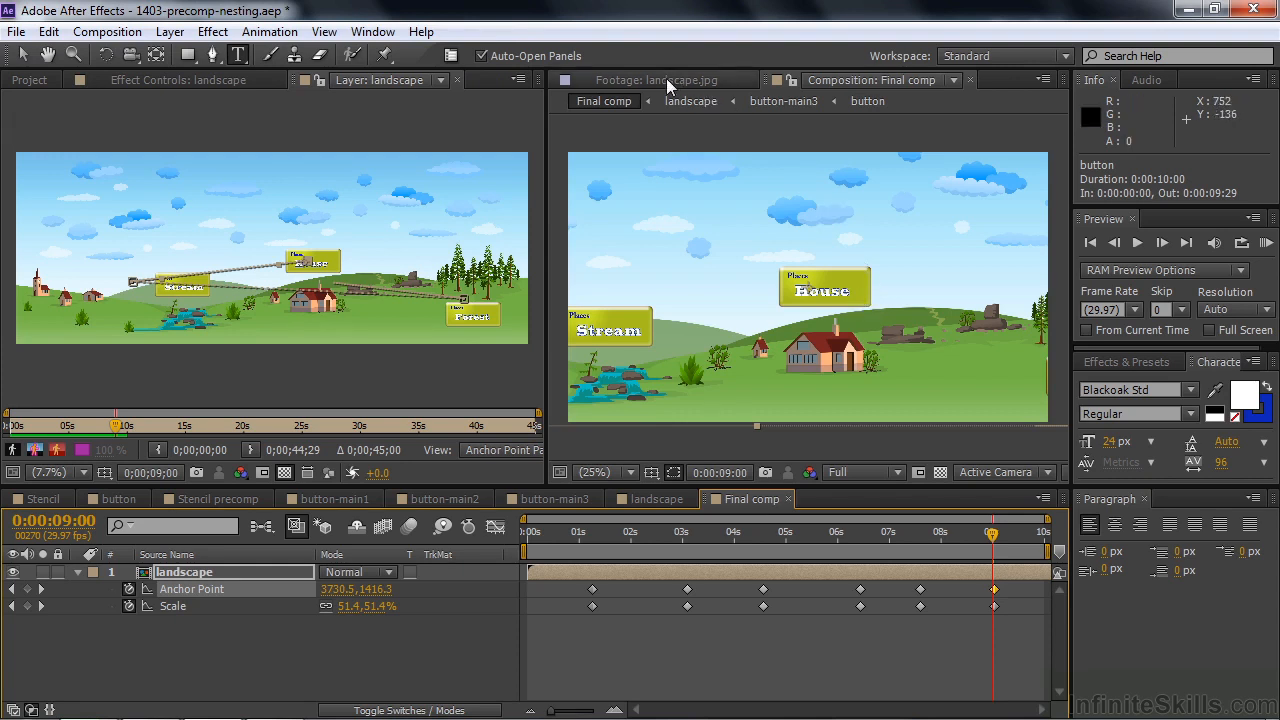
Add a Drop Shadow layer style to the button layer in the button composition
{"action": "left_click", "coordinate": [100, 499]}
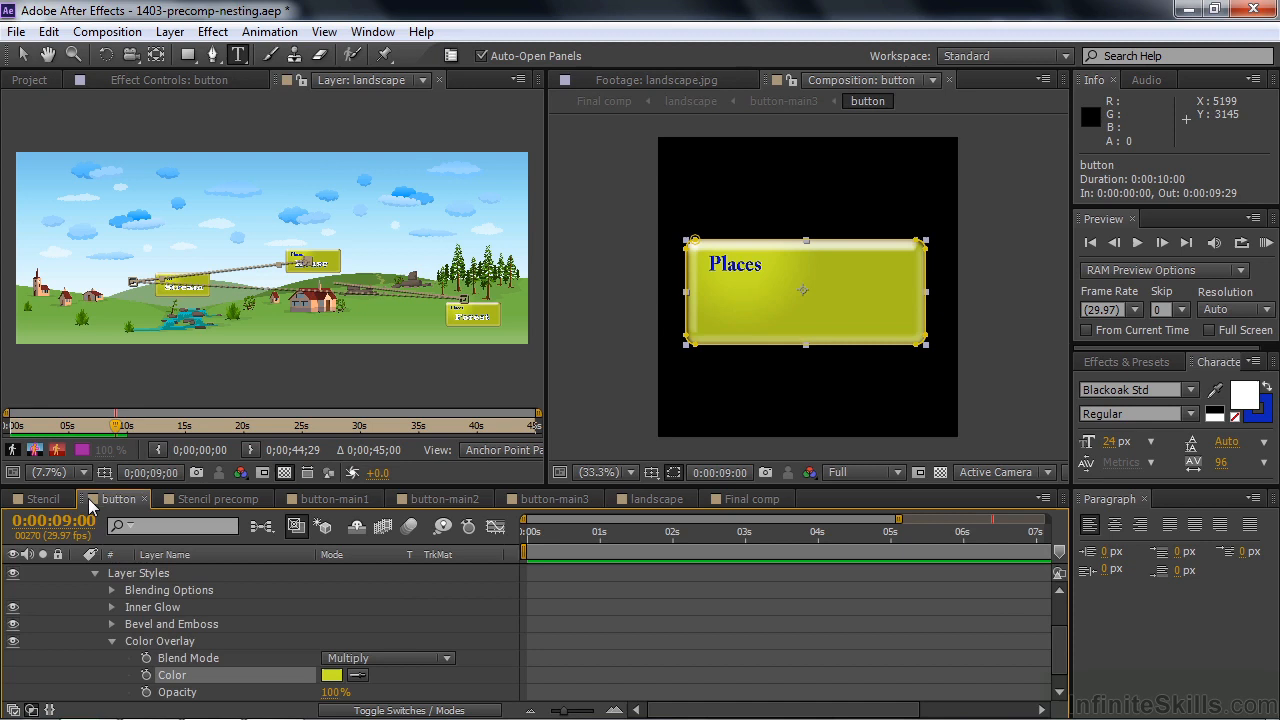
{"action": "left_click", "coordinate": [112, 641]}
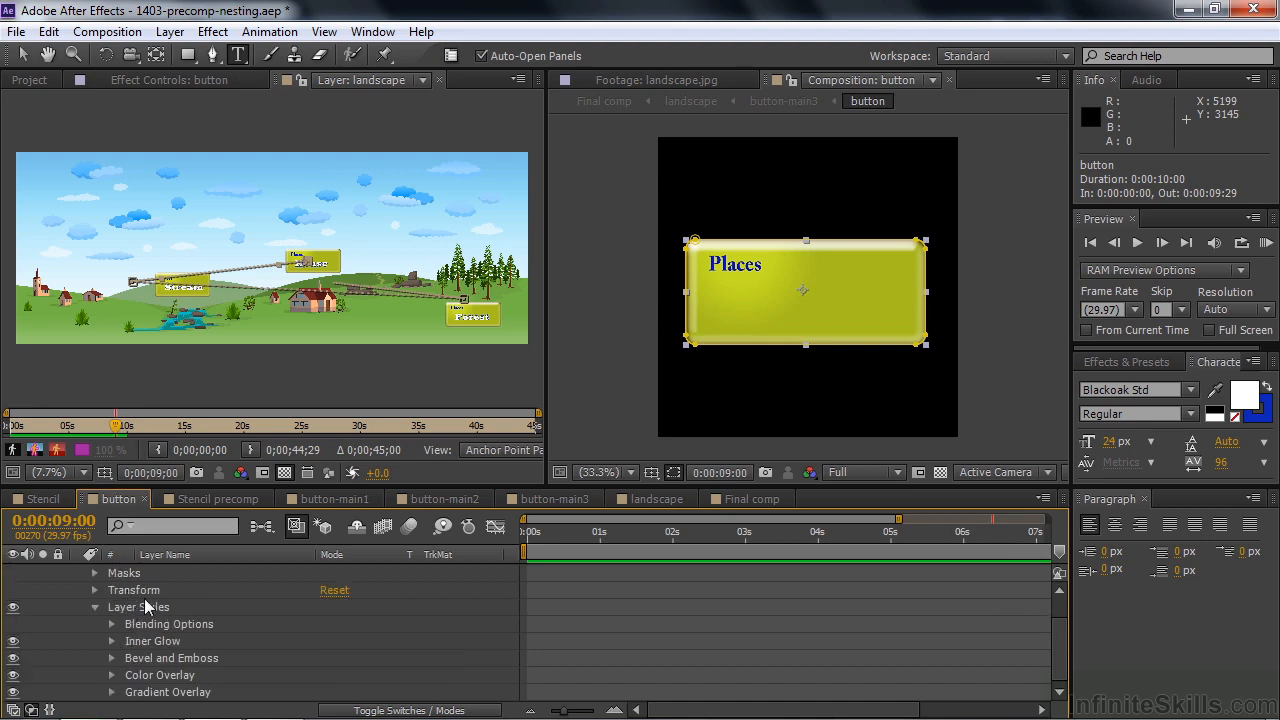
{"action": "scroll", "coordinate": [150, 607], "scroll_direction": "up", "scroll_amount": 1}
{"action": "right_click", "coordinate": [157, 591]}
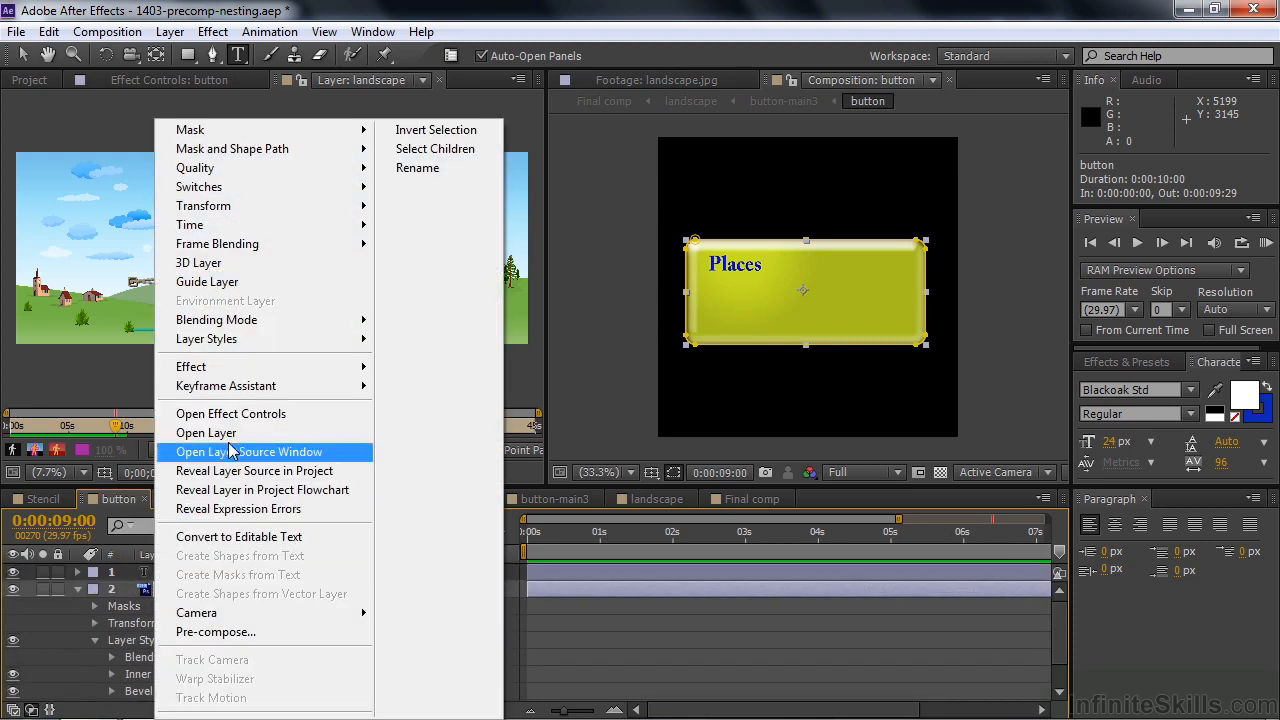
{"action": "mouse_move", "coordinate": [255, 340]}
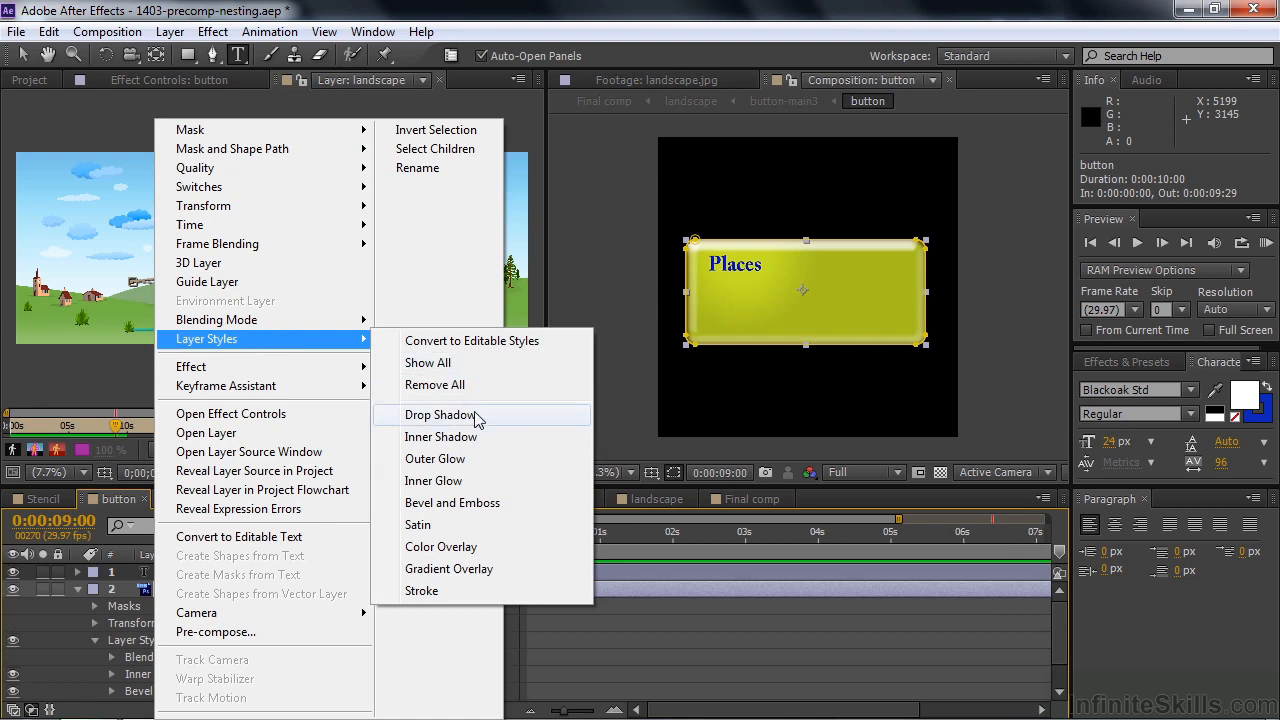
{"action": "left_click", "coordinate": [479, 415]}
Set the button layer's Drop Shadow distance to 28 and return to Final comp
{"action": "scroll", "coordinate": [250, 632], "scroll_direction": "down", "scroll_amount": 1}
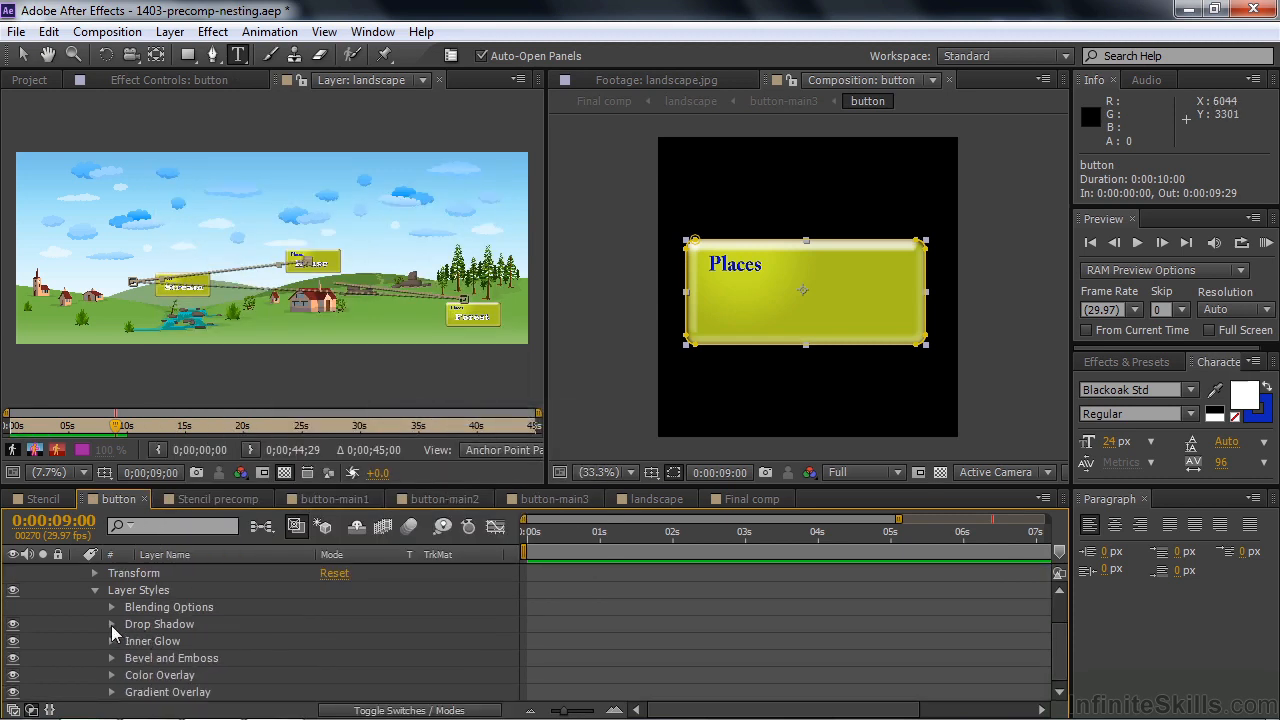
{"action": "left_click", "coordinate": [111, 624]}
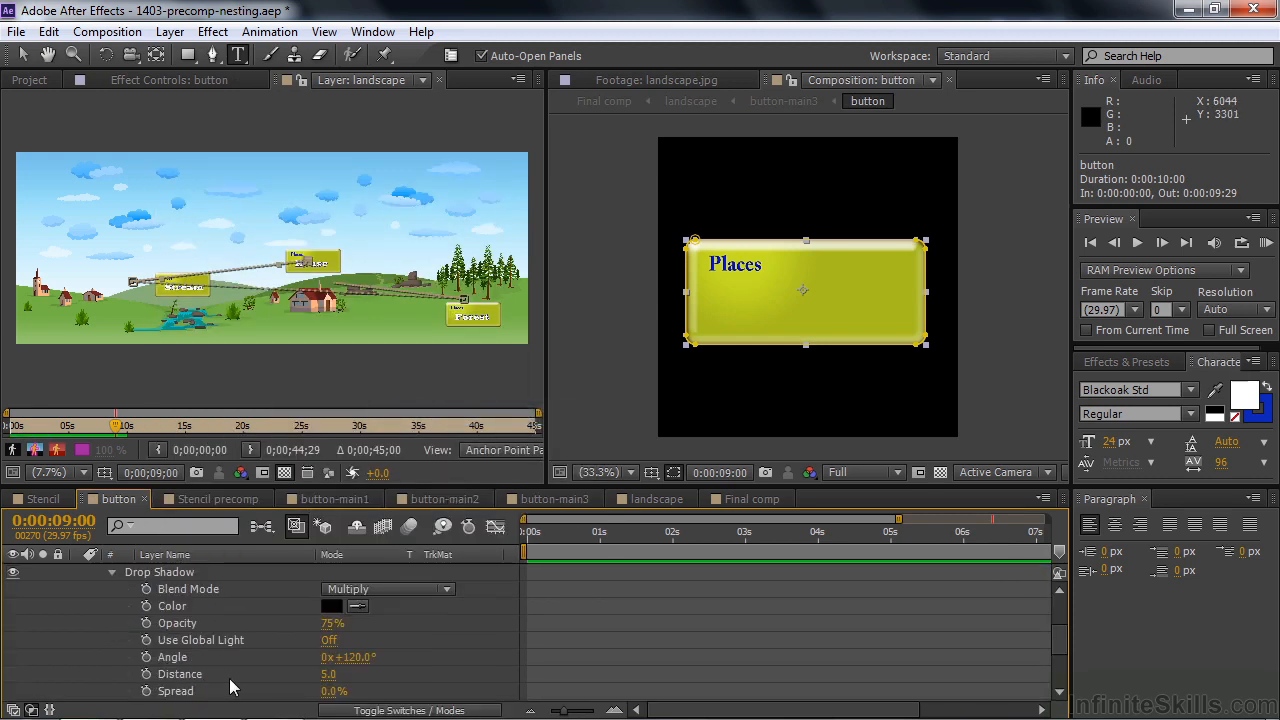
{"action": "left_click_drag", "start_coordinate": [330, 676], "coordinate": [355, 679]}
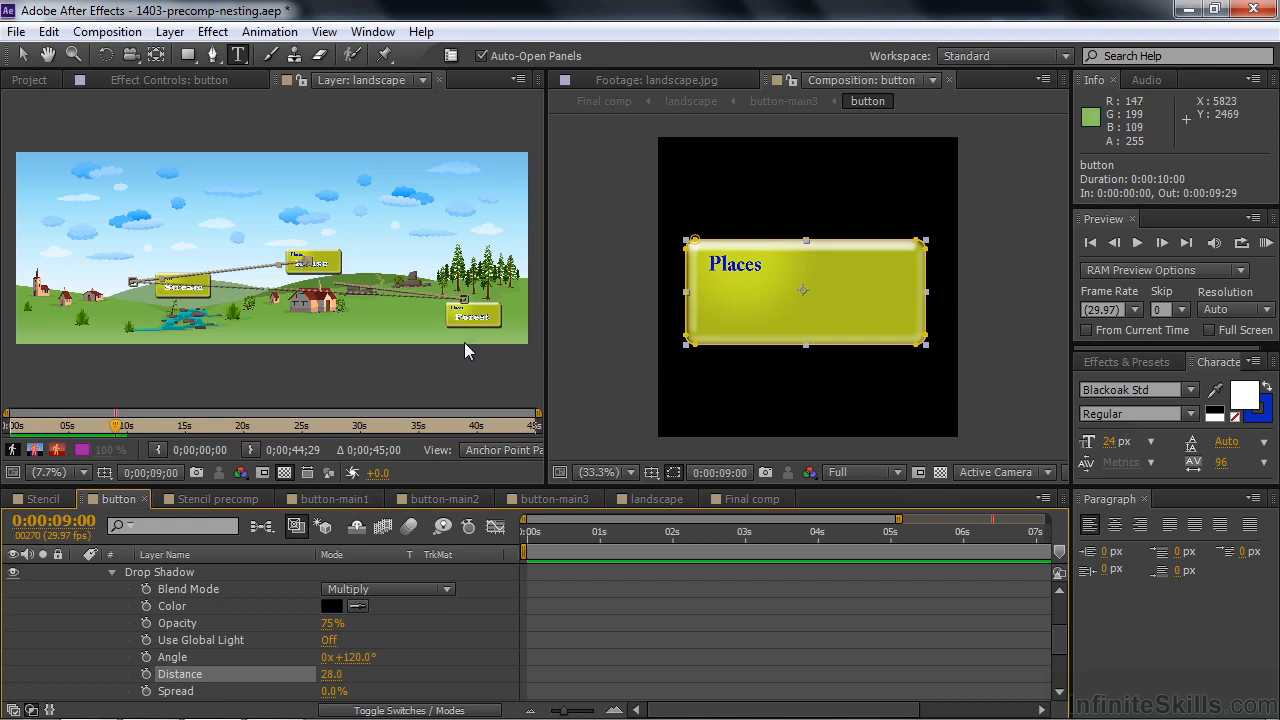
{"action": "left_click", "coordinate": [745, 499]}
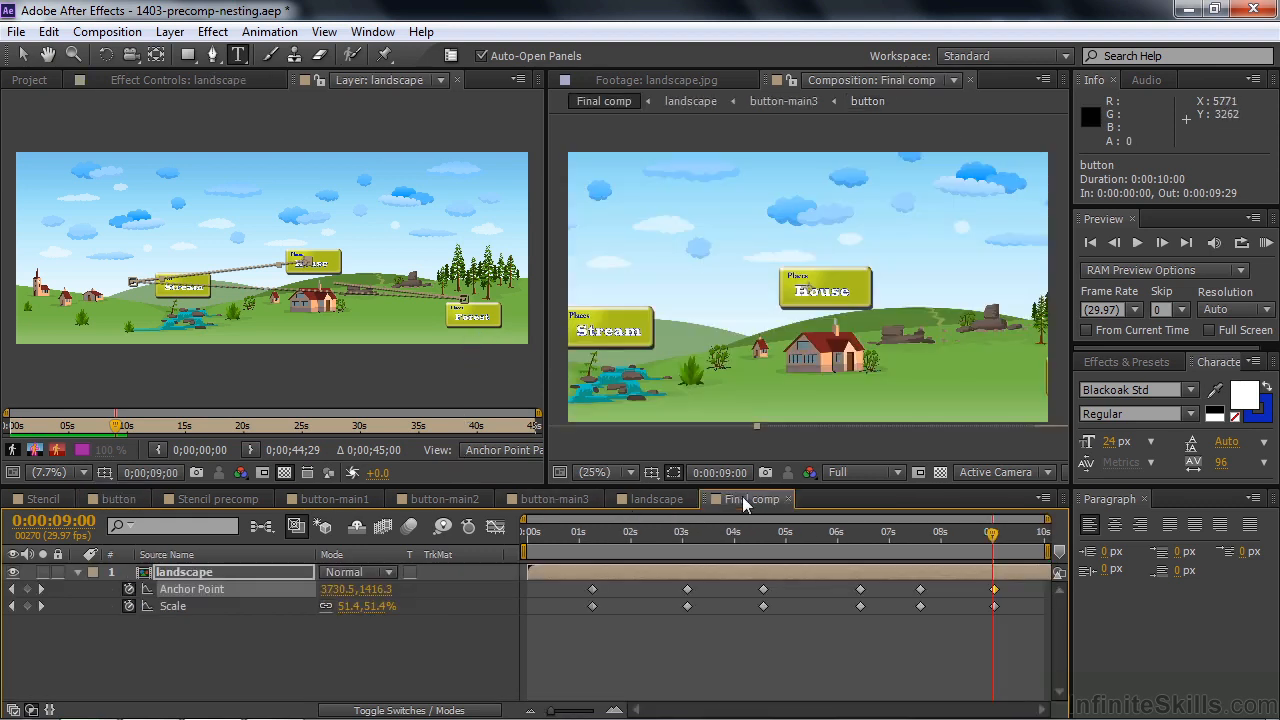